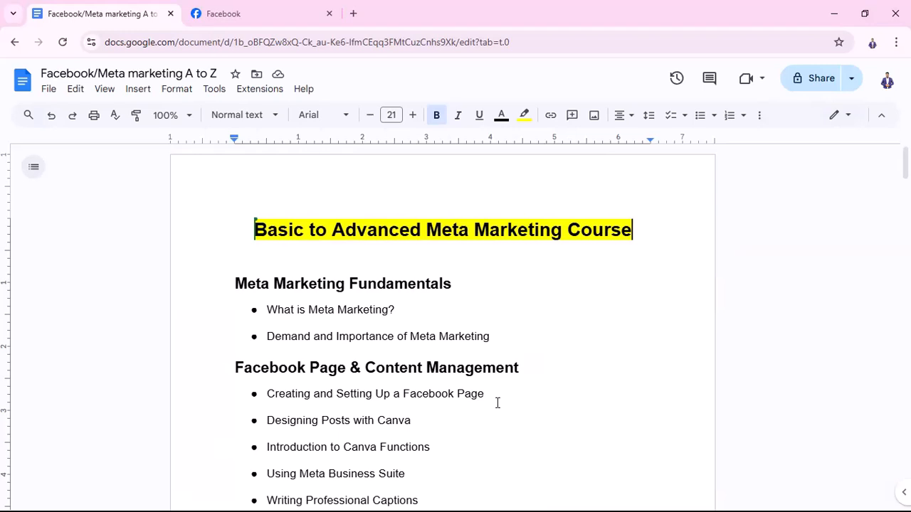
# Review the course outline and highlight the five bullet topics under Facebook Advertising Basics
pyautogui.scroll(-4, 484, 385)
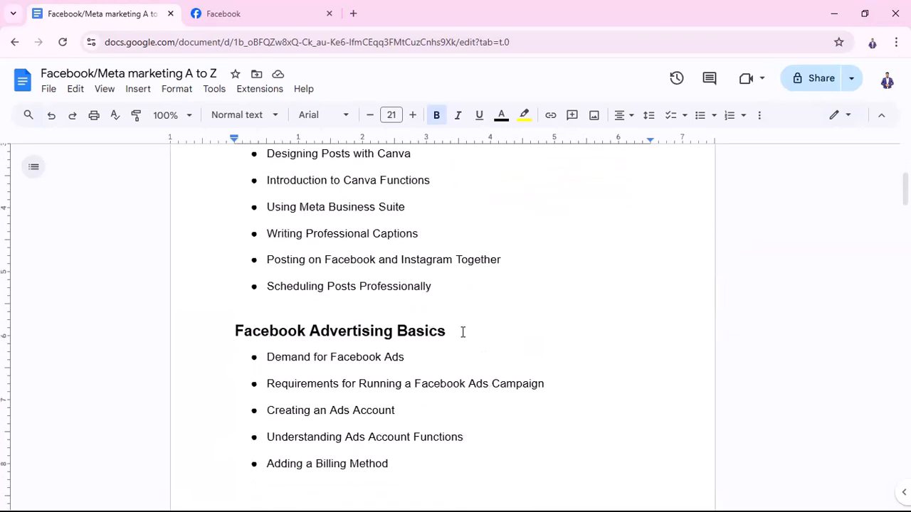
pyautogui.scroll(-1, 269, 298)
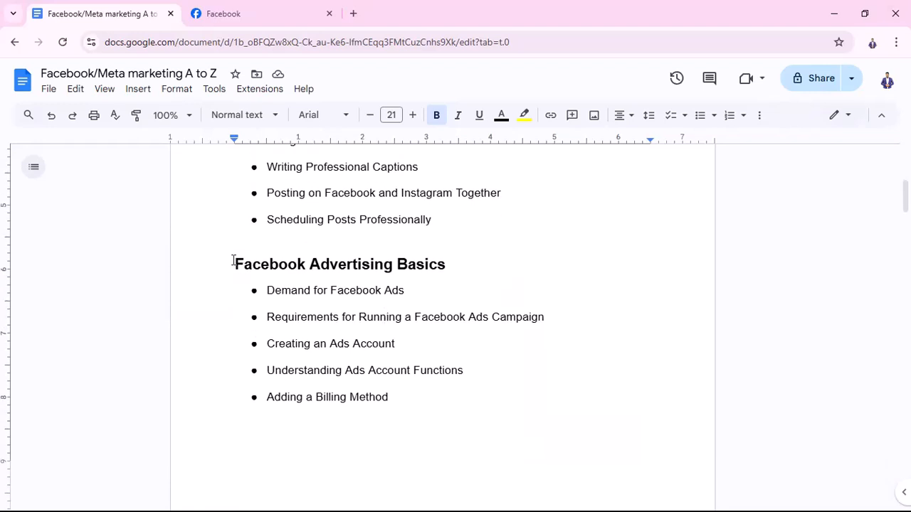
pyautogui.moveTo(233, 261); pyautogui.dragTo(547, 378)
pyautogui.click(548, 374)
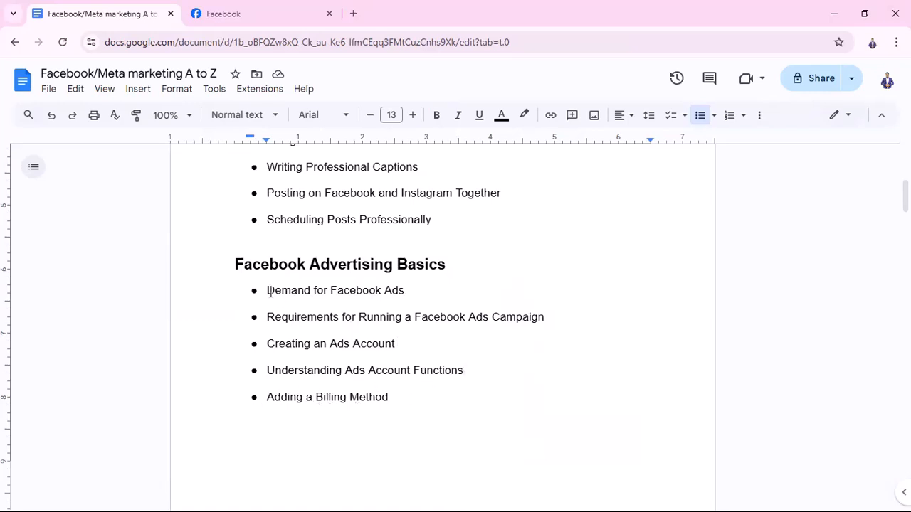
pyautogui.moveTo(253, 289); pyautogui.dragTo(412, 413)
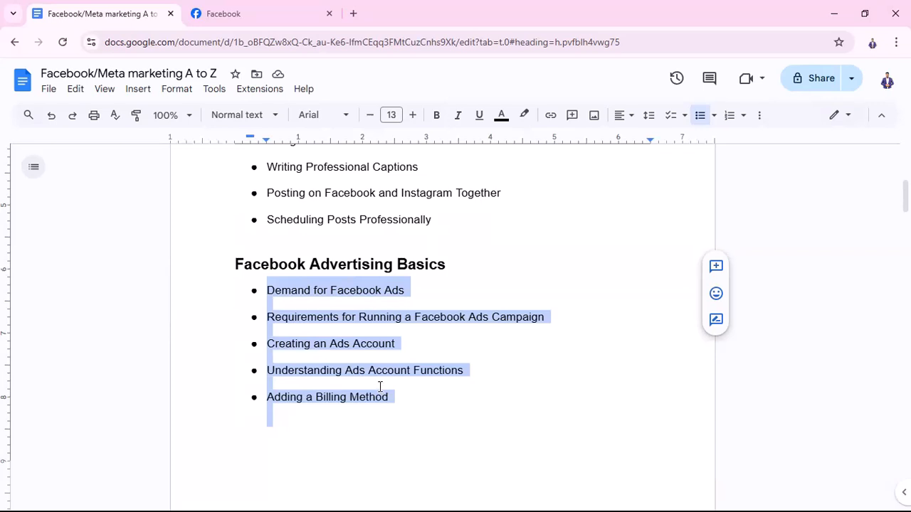
# Switch to the Finlay BD Shop Facebook page and expand its winter arrivals post to read the full caption
pyautogui.click(270, 12)
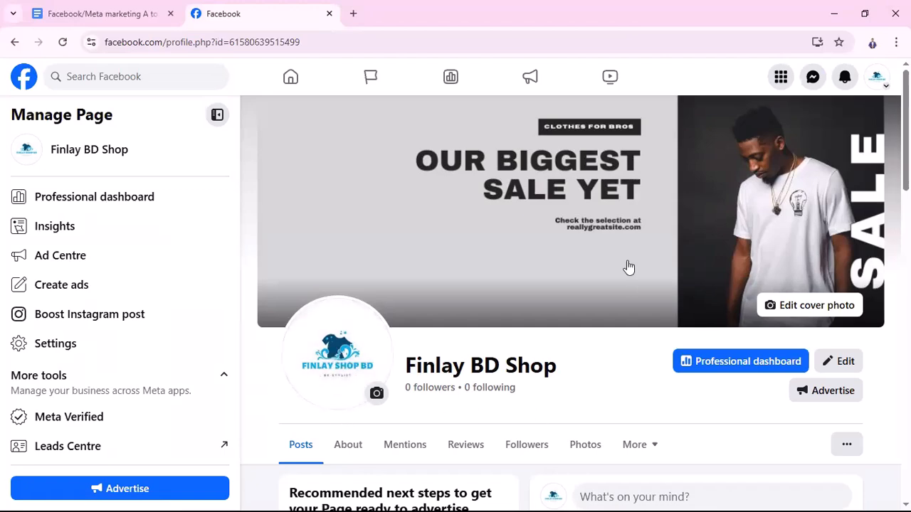
pyautogui.scroll(-4, 662, 285)
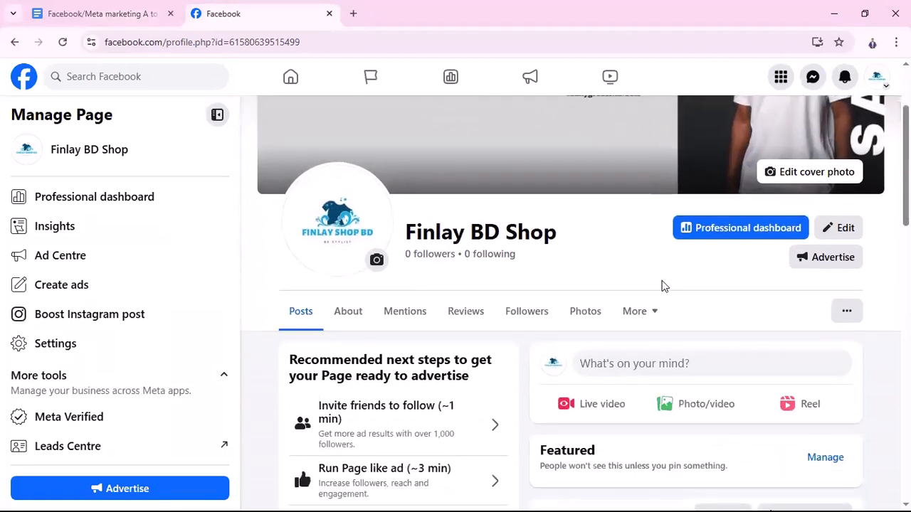
pyautogui.scroll(-5, 662, 285)
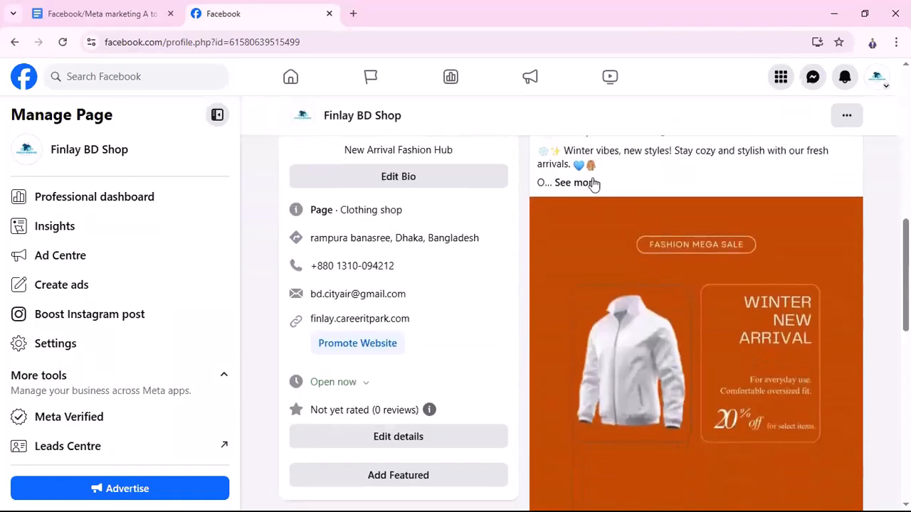
pyautogui.click(575, 183)
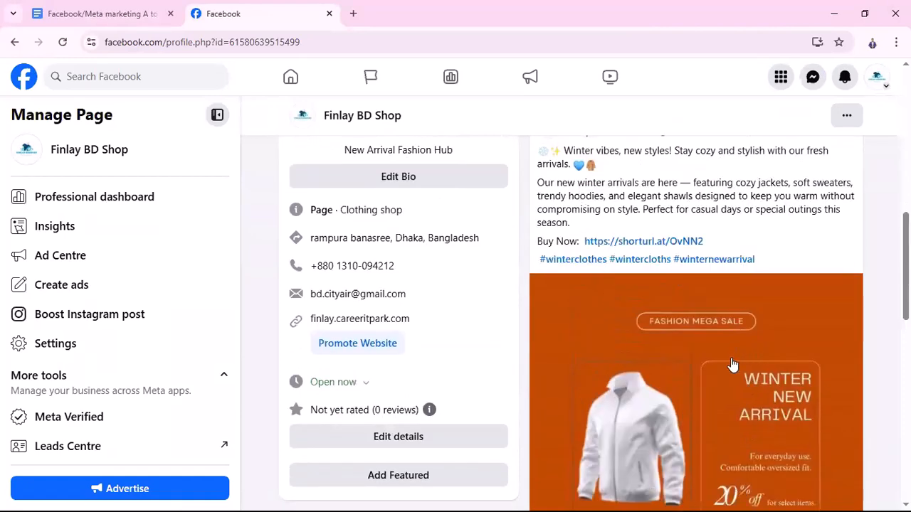
pyautogui.scroll(-3, 733, 366)
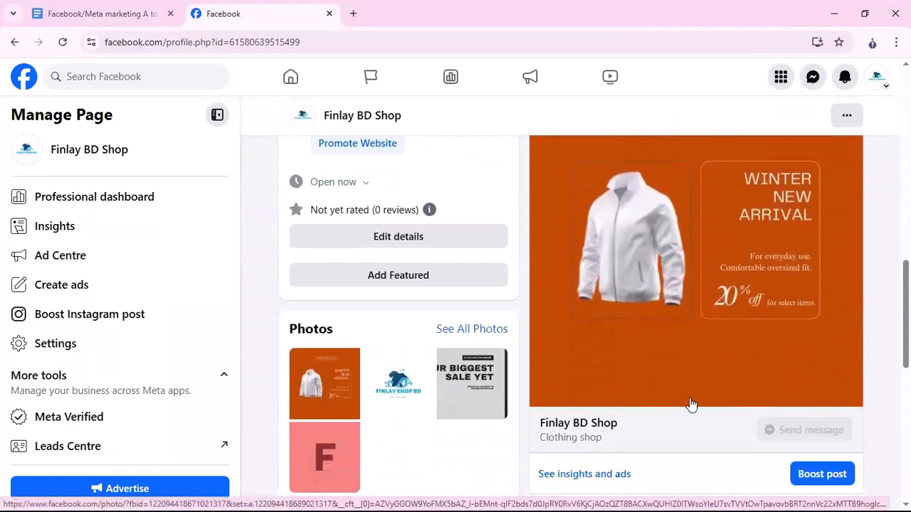
pyautogui.scroll(5, 691, 404)
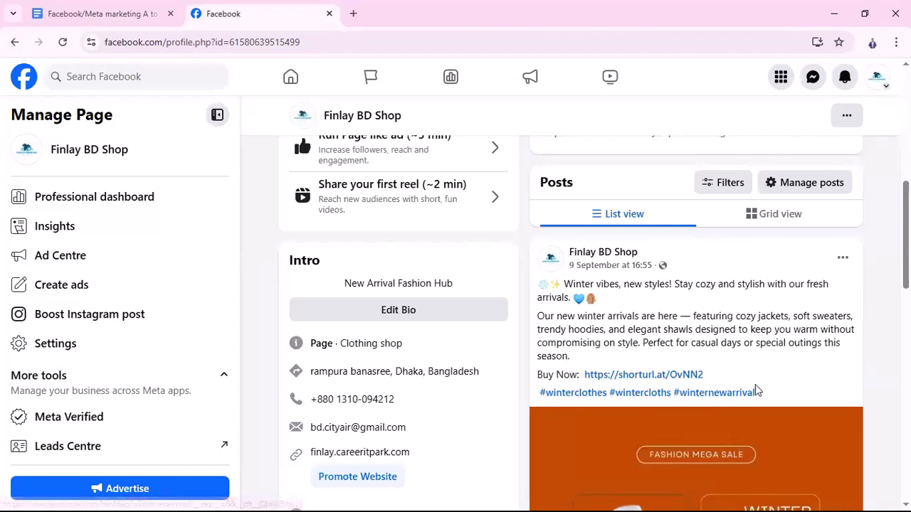
pyautogui.scroll(-2, 726, 400)
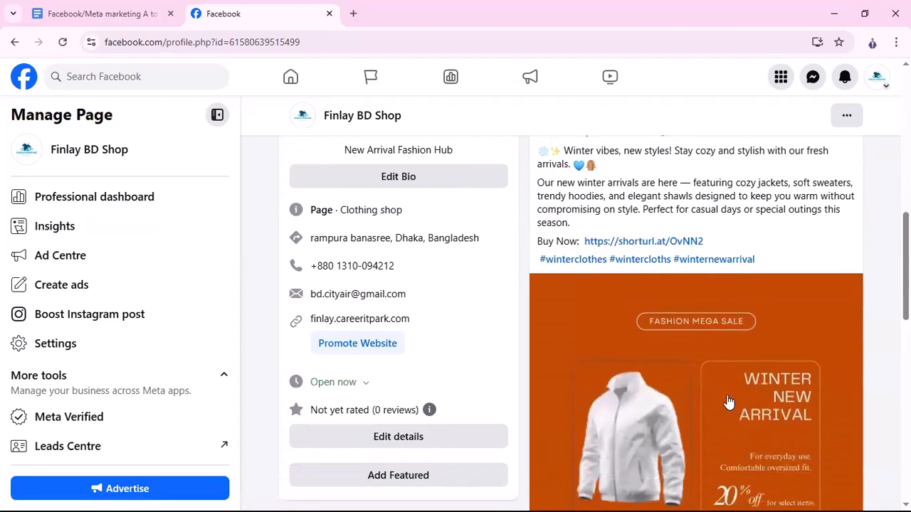
# Examine the contact, website and opening-hours details in the page's Intro section beside the post
pyautogui.scroll(2, 729, 402)
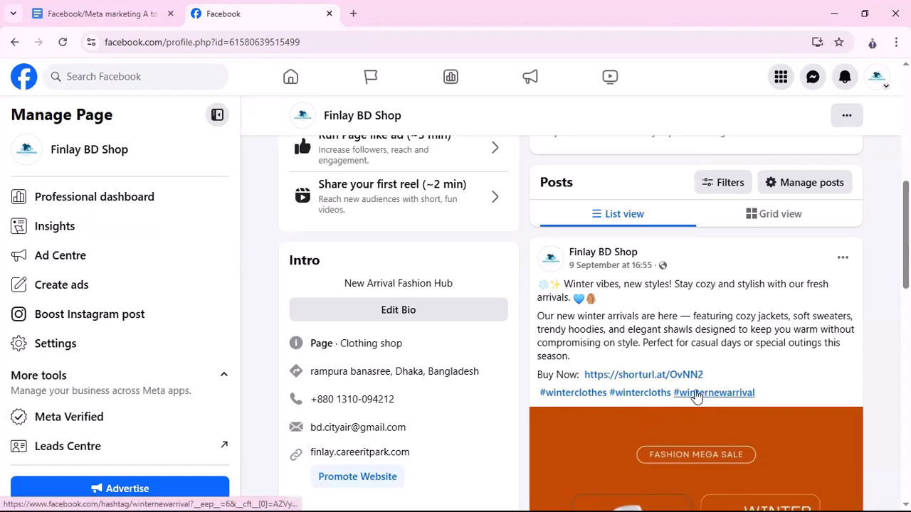
pyautogui.scroll(2, 377, 452)
pyautogui.scroll(-3, 389, 395)
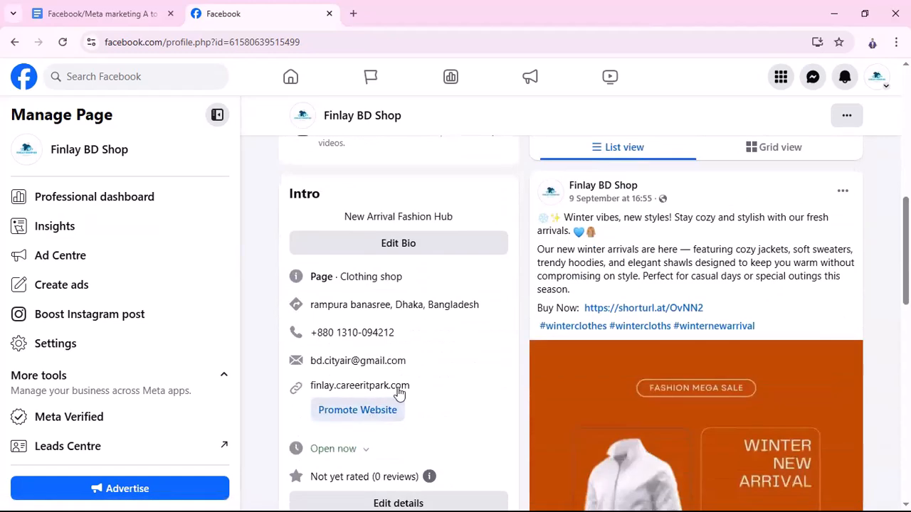
pyautogui.scroll(-2, 390, 395)
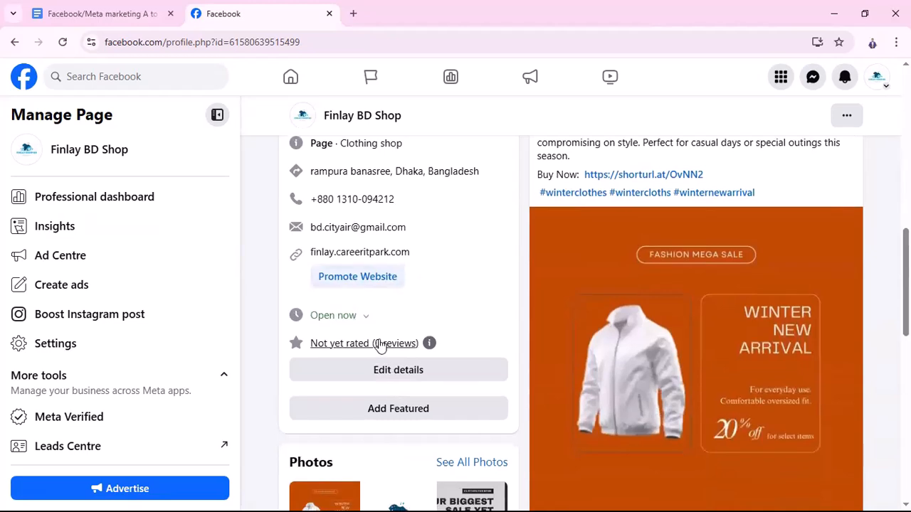
pyautogui.scroll(10, 379, 331)
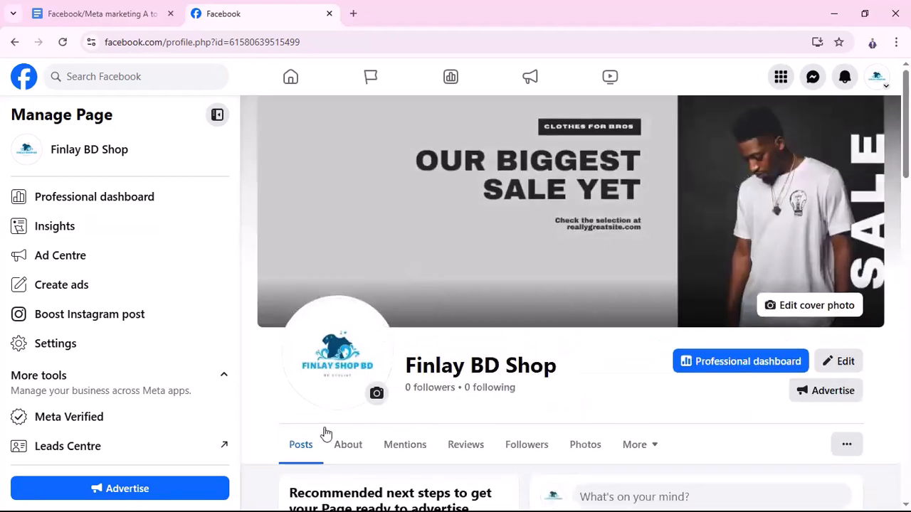
# Open the page's About section and examine its categories, contact info, website links and basic info
pyautogui.scroll(-2, 348, 455)
pyautogui.click(347, 319)
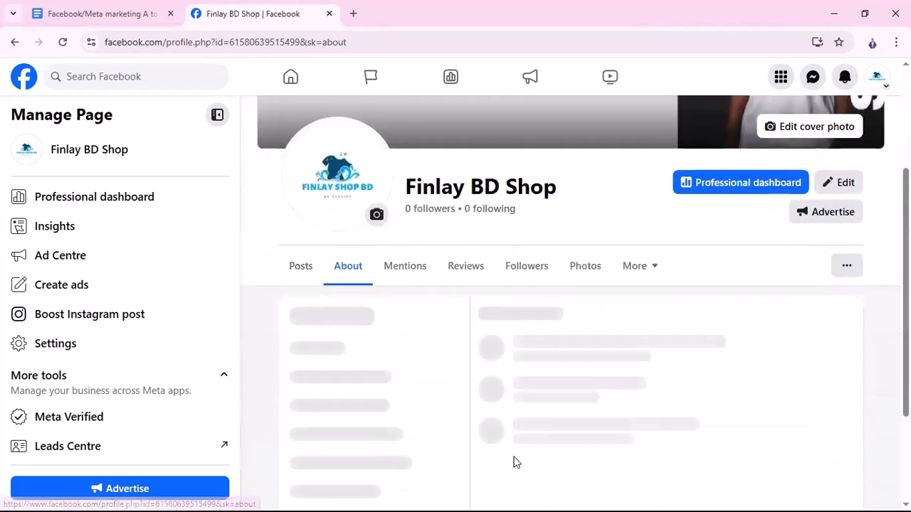
pyautogui.scroll(-3, 630, 463)
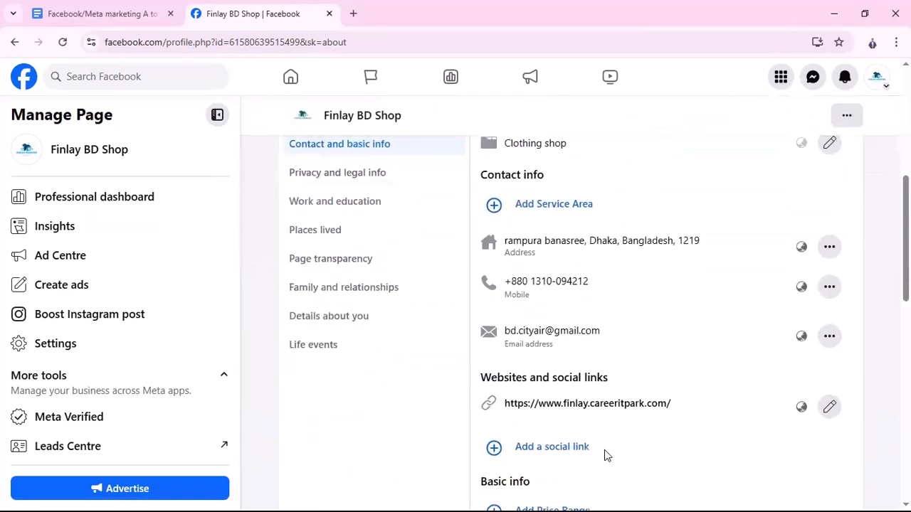
pyautogui.scroll(5, 570, 398)
pyautogui.scroll(1, 553, 375)
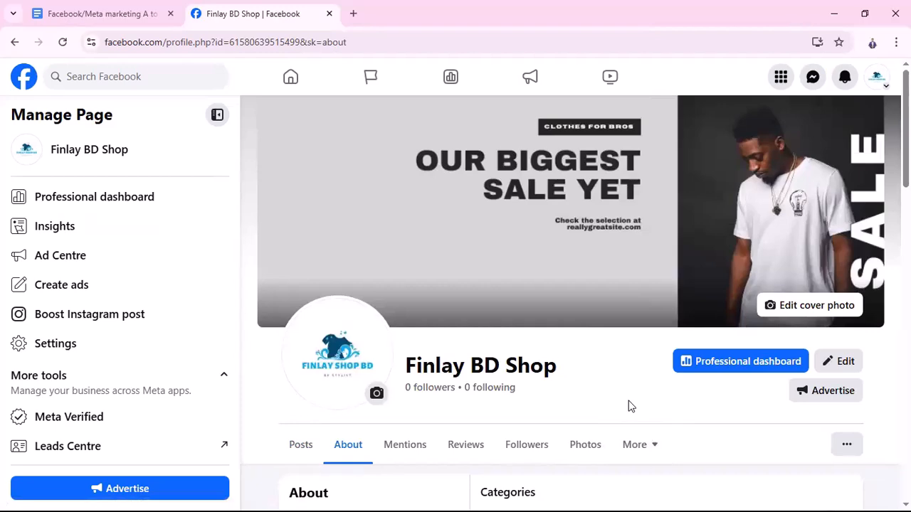
pyautogui.scroll(-6, 627, 413)
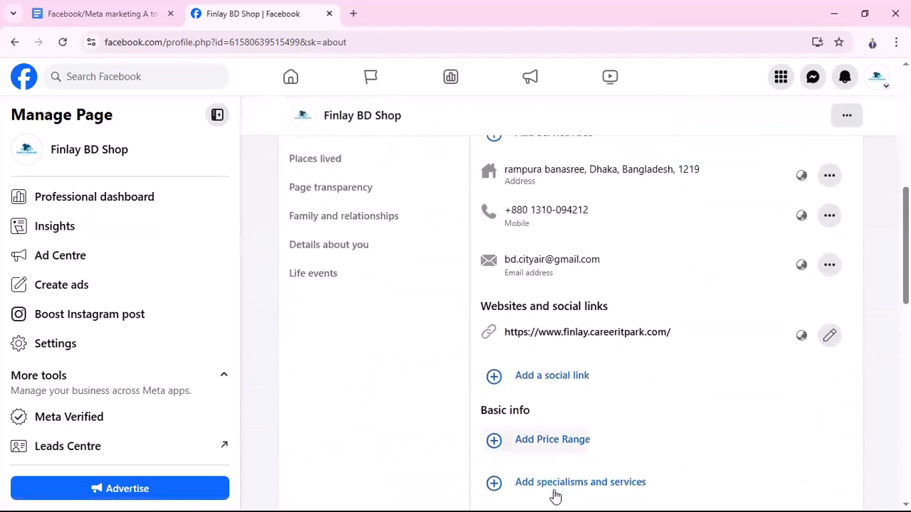
pyautogui.scroll(-2, 555, 496)
pyautogui.scroll(-3, 551, 417)
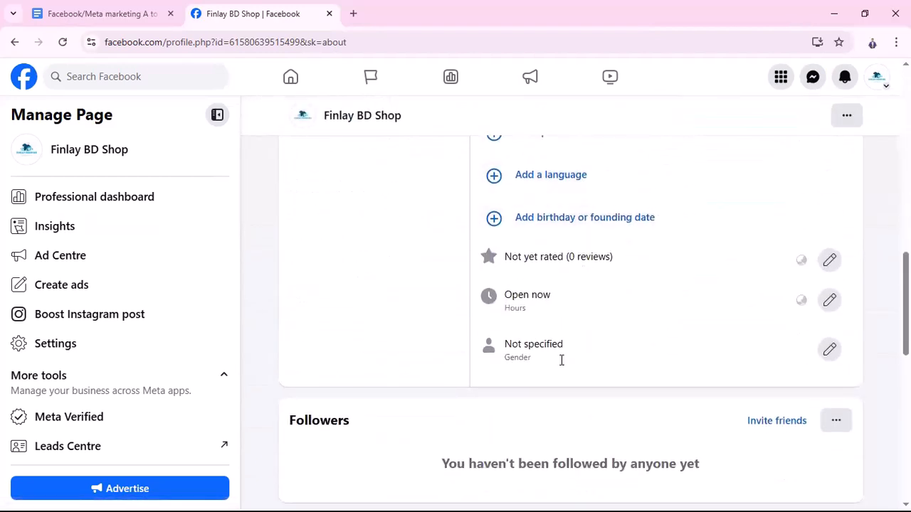
pyautogui.scroll(10, 569, 406)
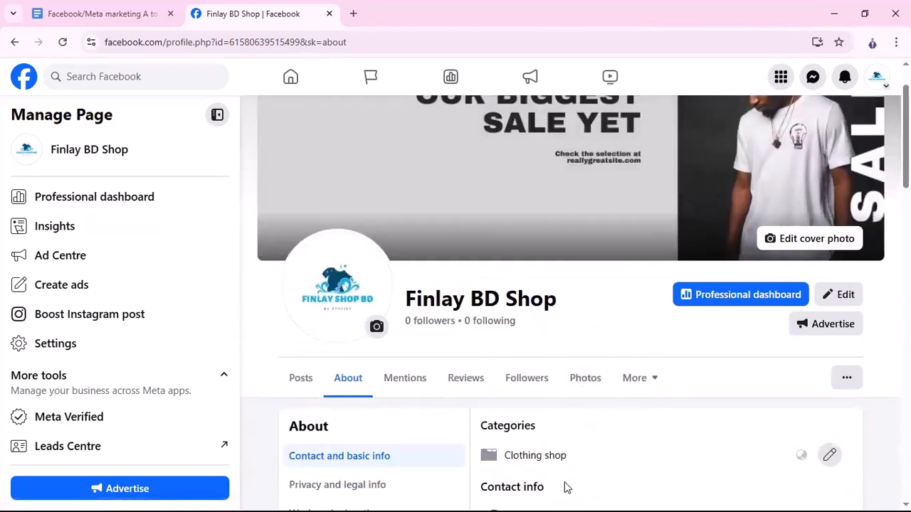
pyautogui.scroll(1, 567, 487)
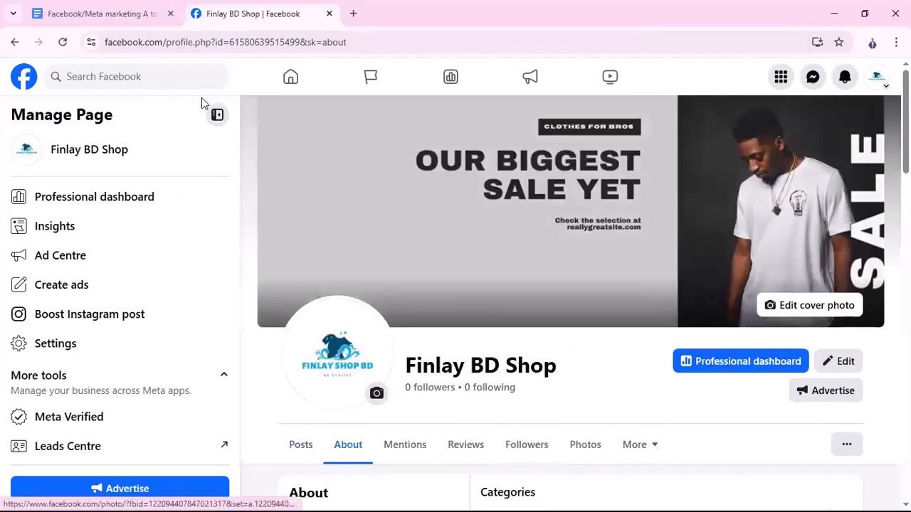
# Return to the course outline and clear its selection, and open the Fiverr website in a new tab by searching Google for "fiverr"
pyautogui.click(107, 14)
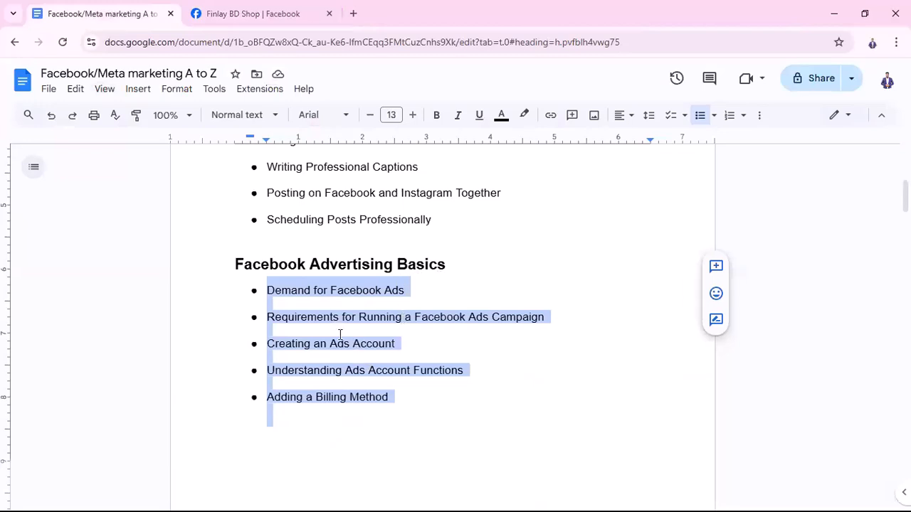
pyautogui.click(275, 301)
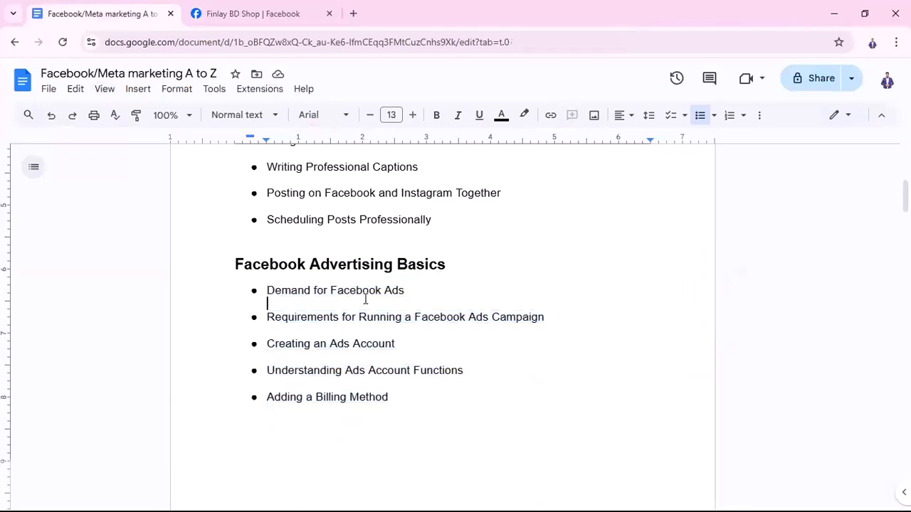
pyautogui.click(353, 13)
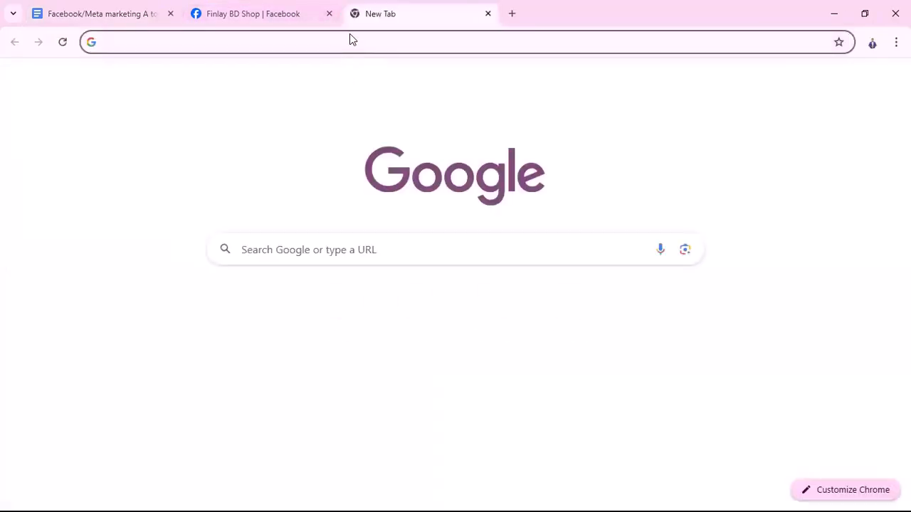
pyautogui.click(354, 40)
pyautogui.write('fiver')
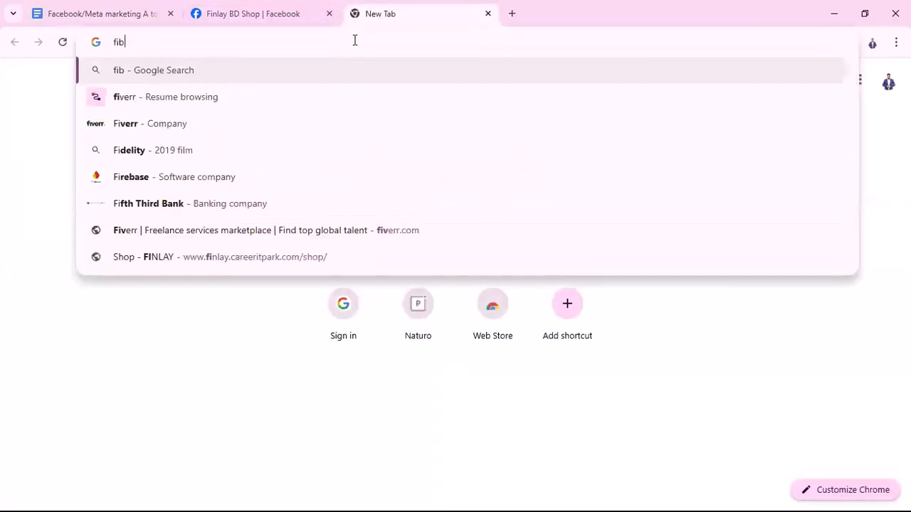
pyautogui.write('r')
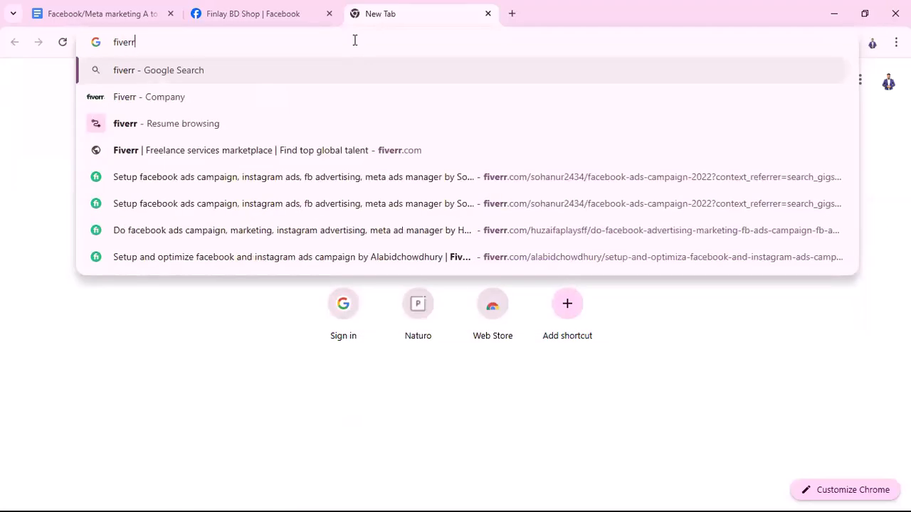
pyautogui.press('Return')
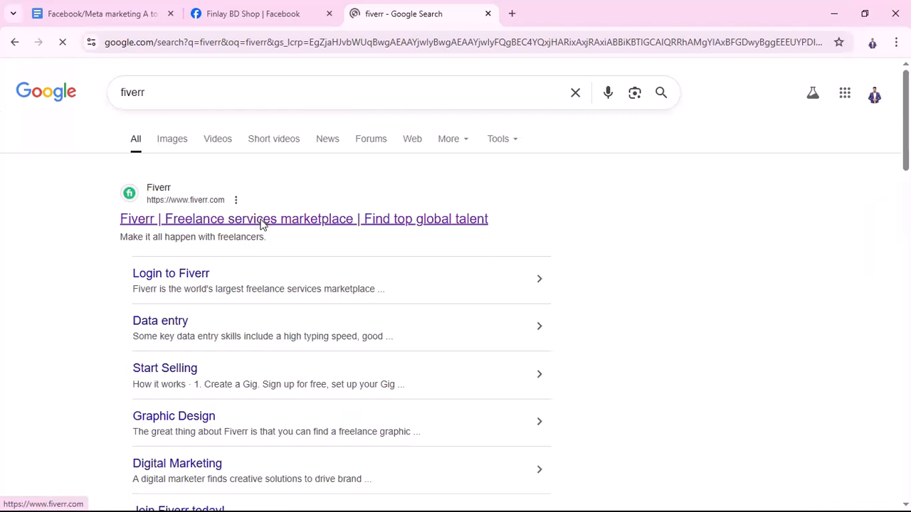
pyautogui.click(262, 221)
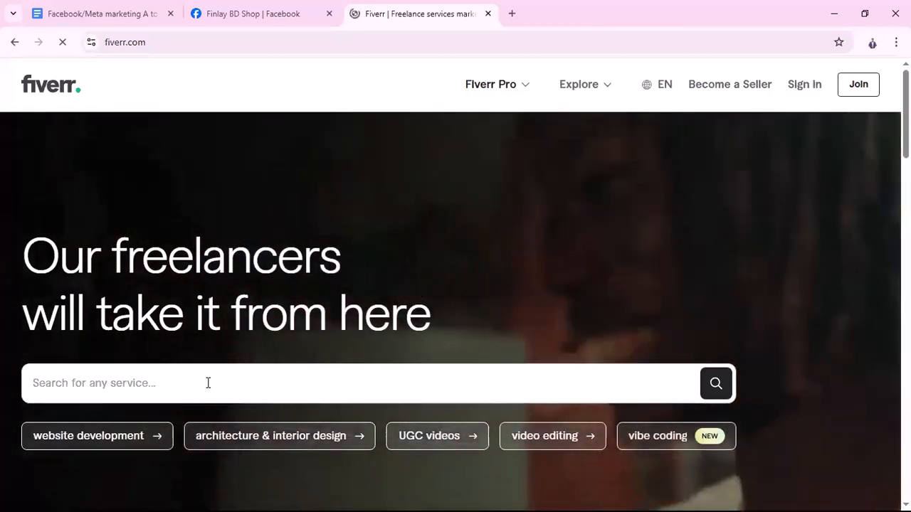
# Search Fiverr for "fcebook ads campaign" and bring the recommended services into view
pyautogui.click(208, 383)
pyautogui.write('fce')
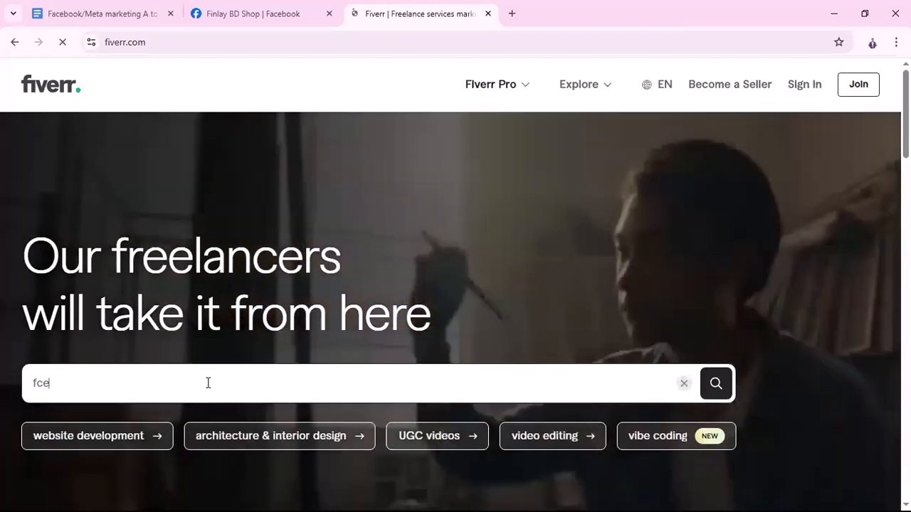
pyautogui.write('book ads')
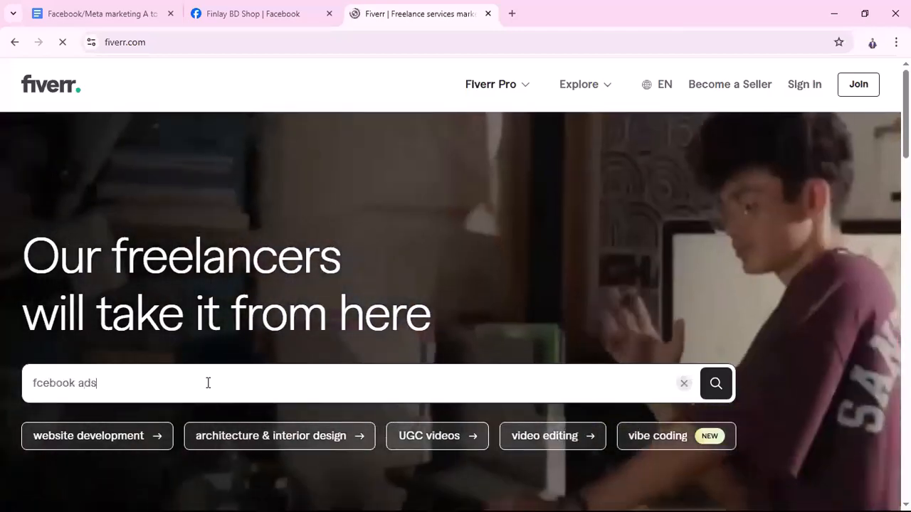
pyautogui.write(' campai')
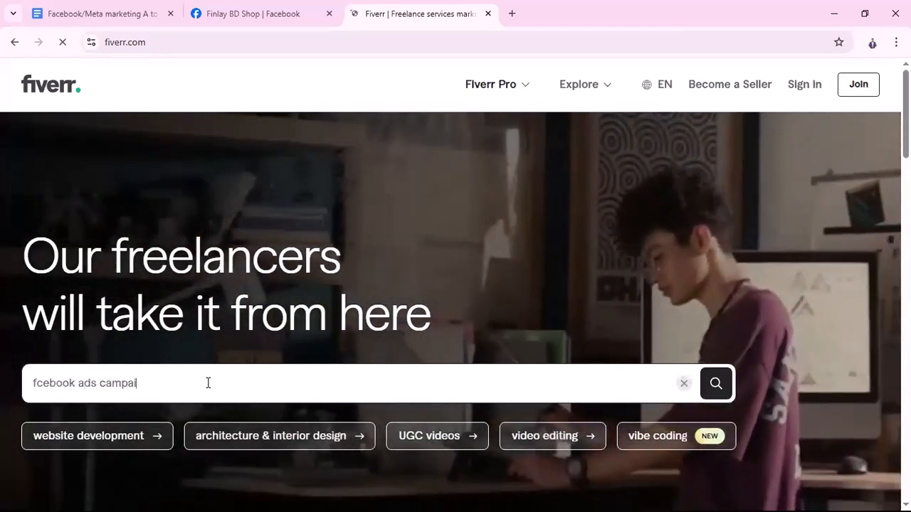
pyautogui.write('gn')
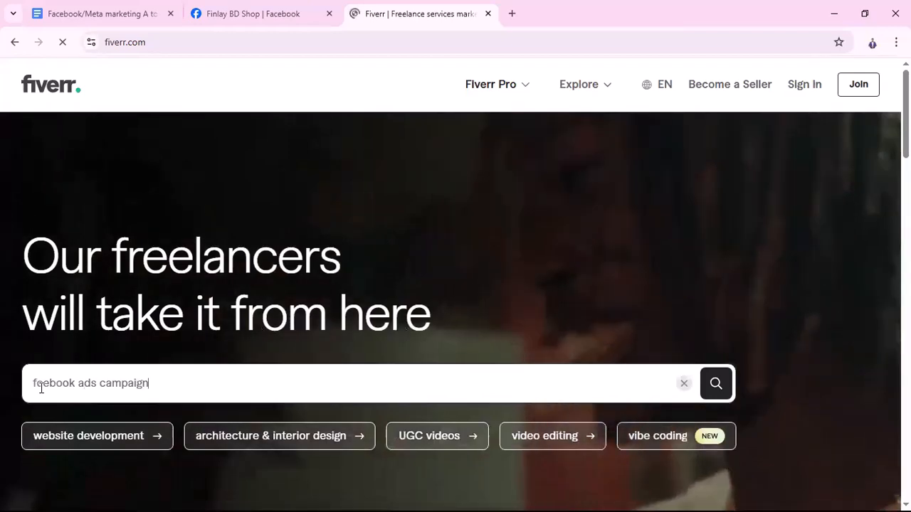
pyautogui.press('Return')
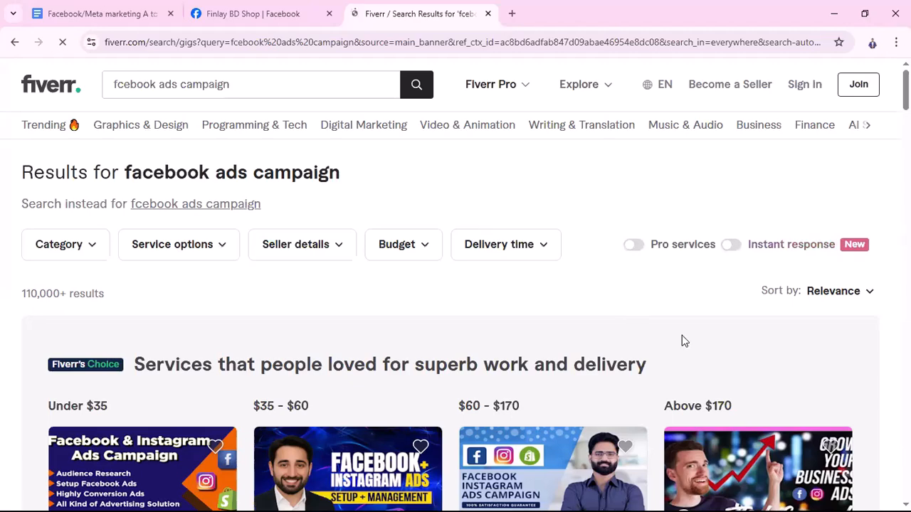
pyautogui.scroll(-2, 569, 332)
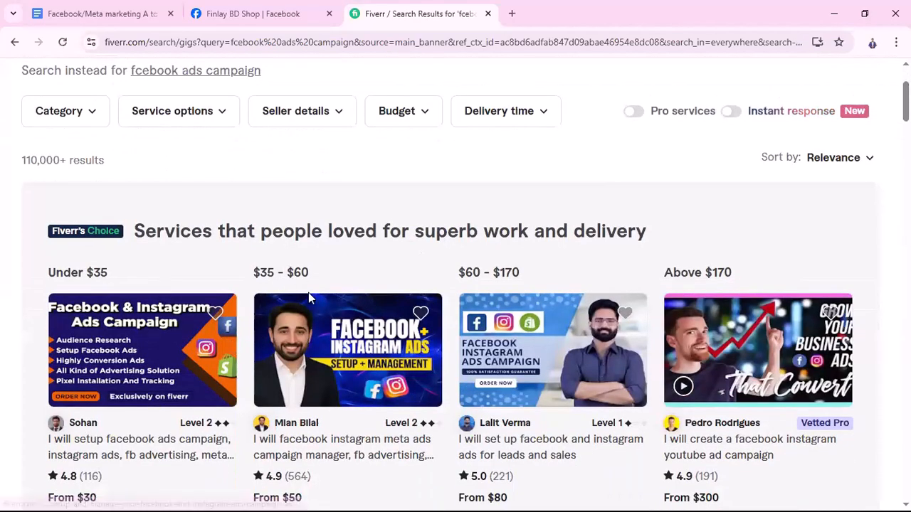
# Open the Fiverr's Choice services for Under $35, $35 - $60 and $60 - $170 in separate background tabs
pyautogui.scroll(2, 308, 293)
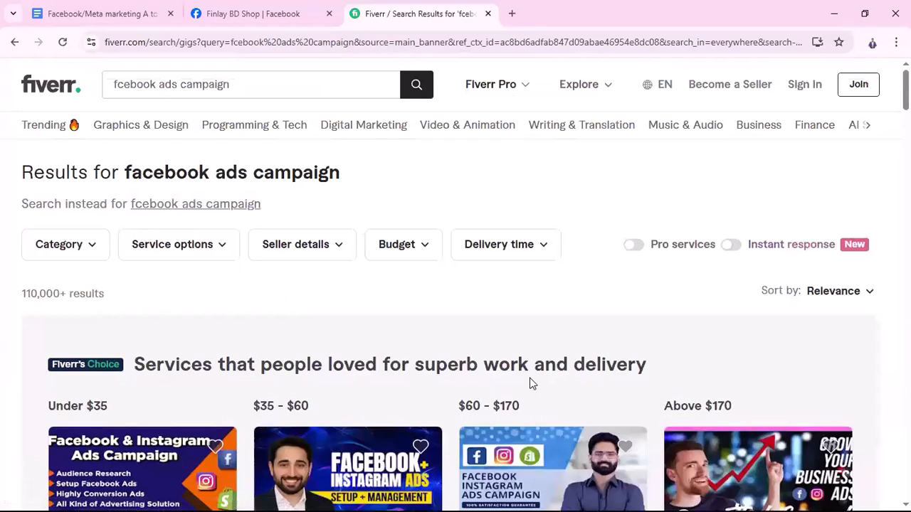
pyautogui.scroll(-3, 532, 385)
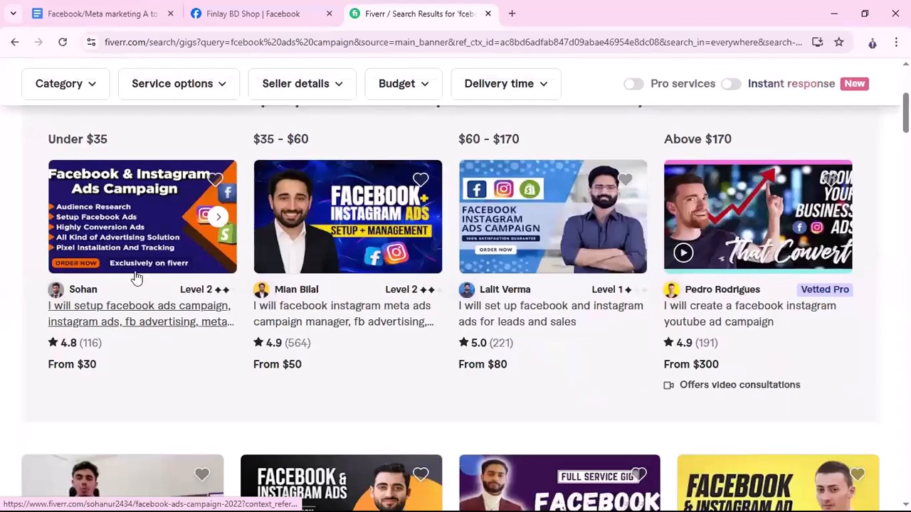
pyautogui.rightClick(144, 321)
pyautogui.click(170, 331)
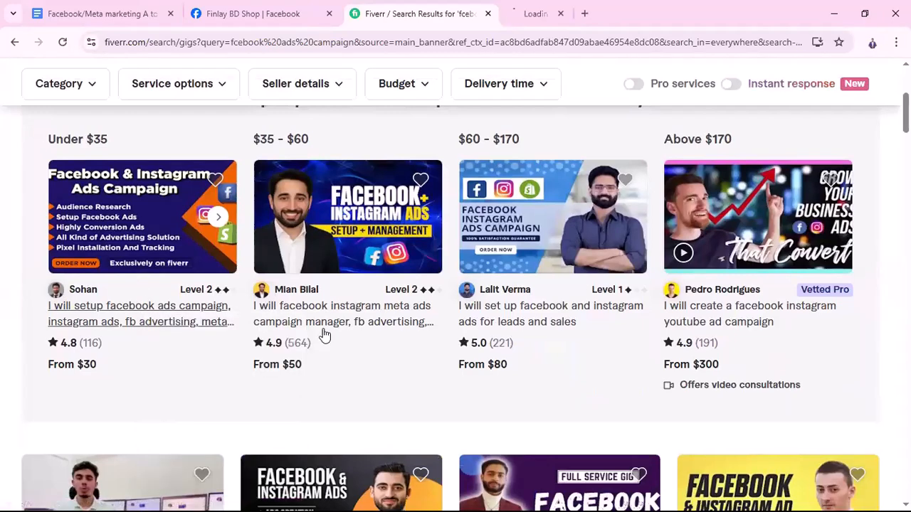
pyautogui.rightClick(331, 316)
pyautogui.click(399, 331)
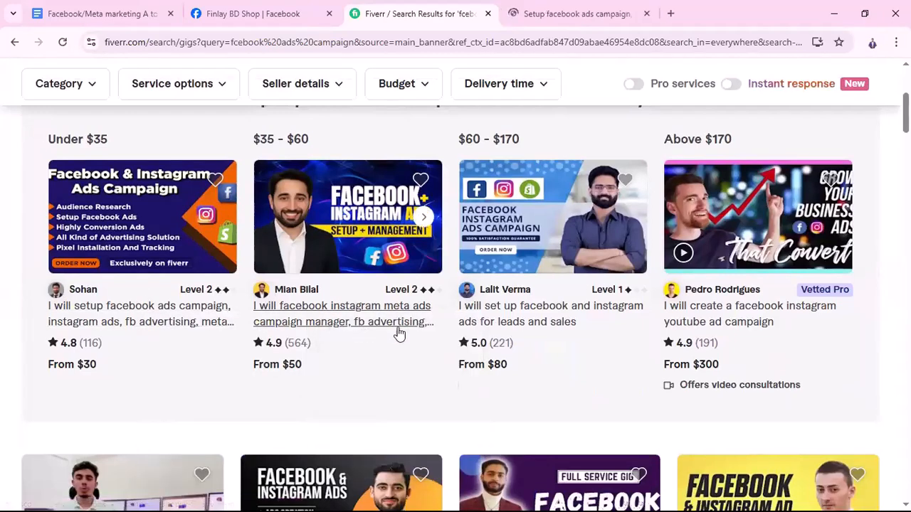
pyautogui.rightClick(512, 322)
pyautogui.click(541, 332)
# Open the first three services in the row below the Fiverr's Choice section in separate background tabs
pyautogui.scroll(-3, 488, 352)
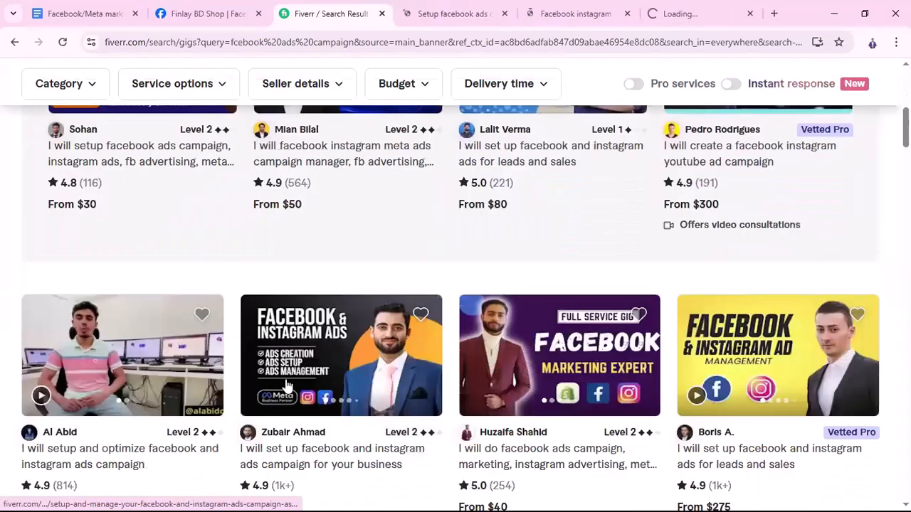
pyautogui.rightClick(133, 414)
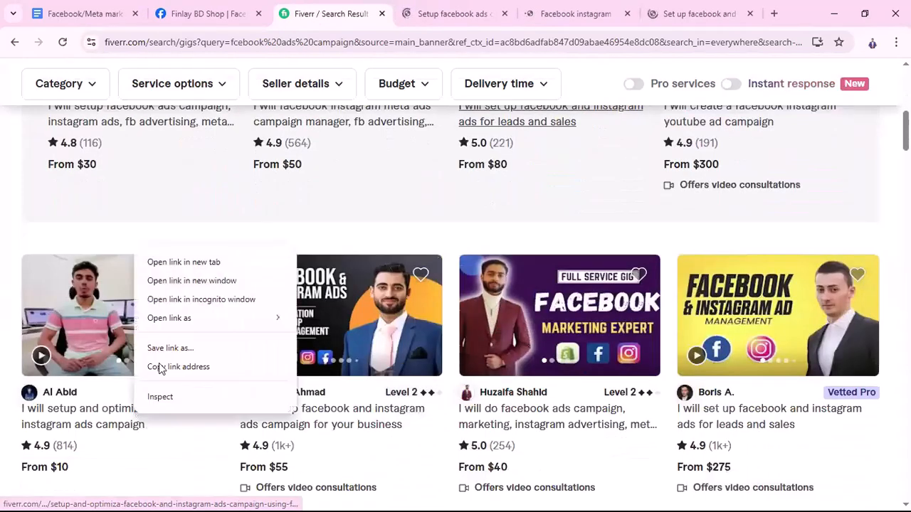
pyautogui.click(169, 262)
pyautogui.rightClick(337, 422)
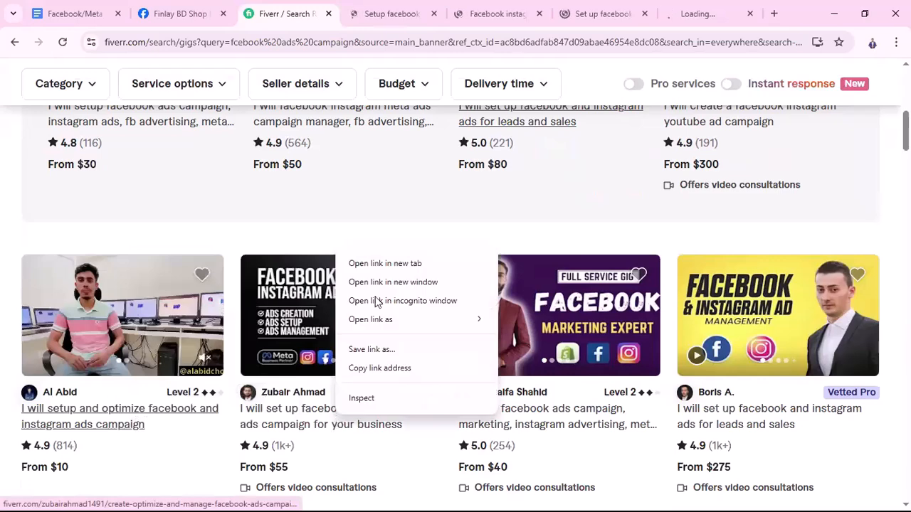
pyautogui.click(377, 262)
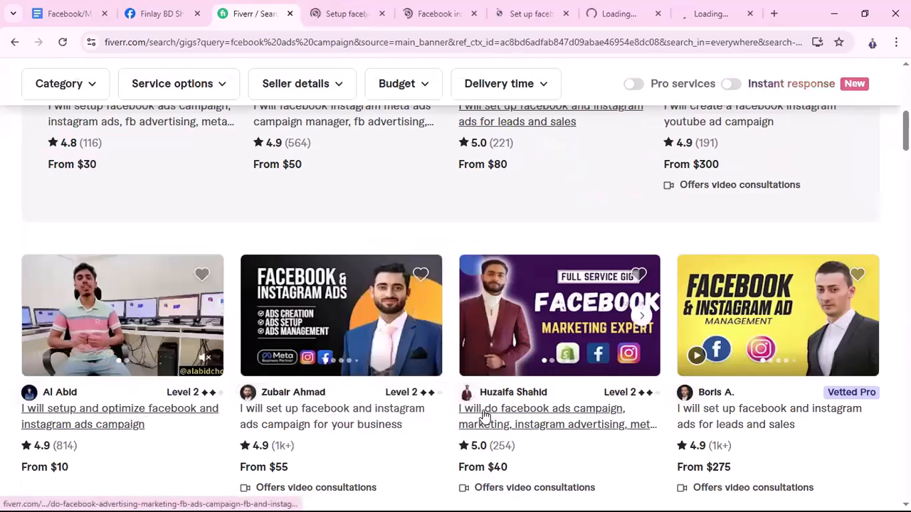
pyautogui.rightClick(482, 418)
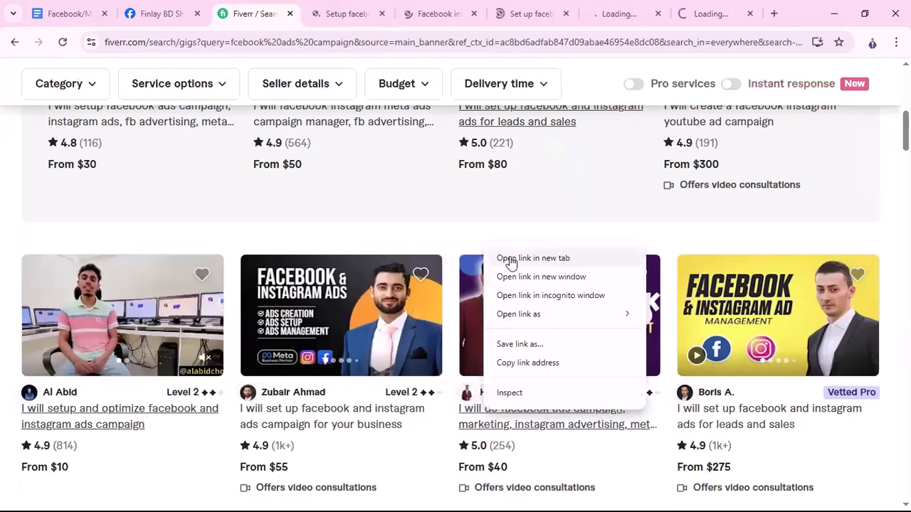
pyautogui.click(507, 260)
# Review the Fiverr search results and examine the first five opened services for their orders in queue, reviews and package prices
pyautogui.scroll(4, 431, 438)
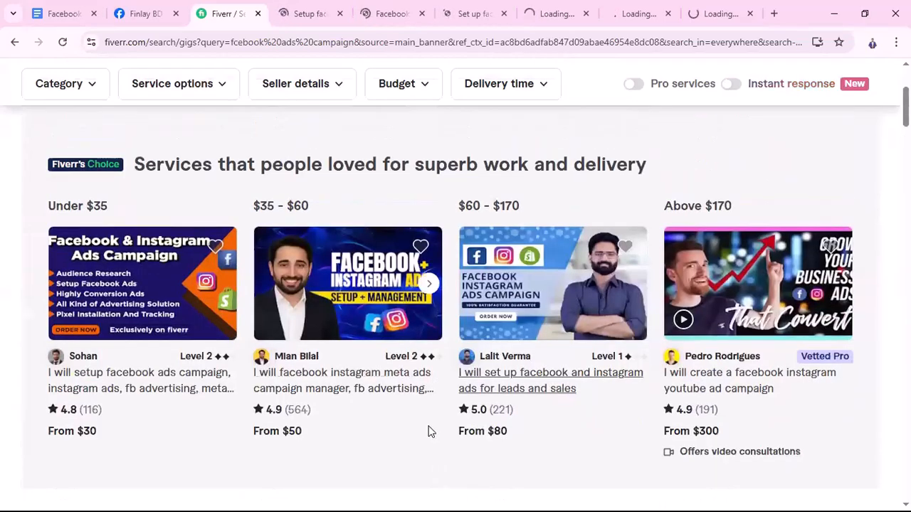
pyautogui.scroll(4, 554, 416)
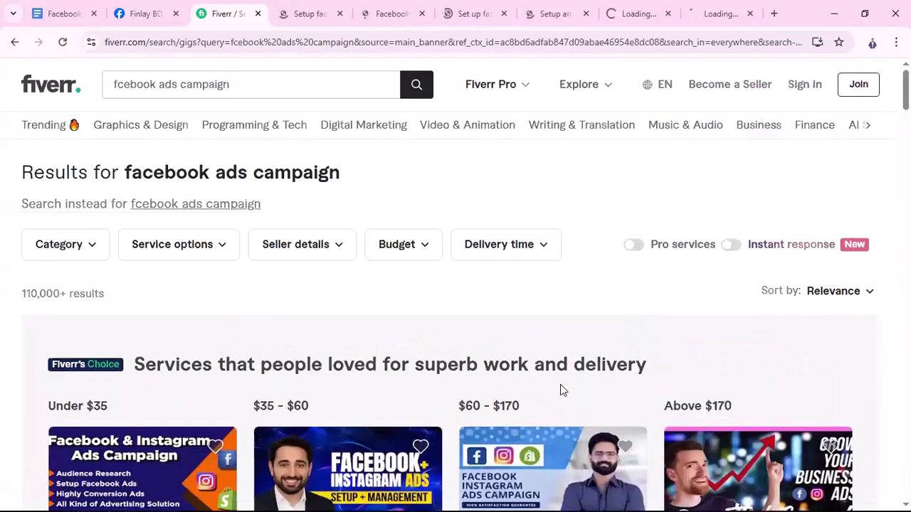
pyautogui.scroll(-3, 230, 396)
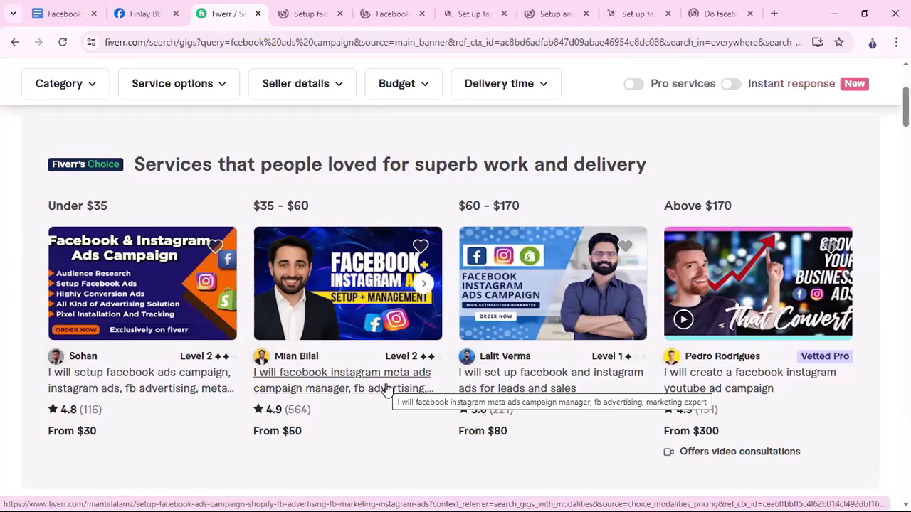
pyautogui.click(309, 21)
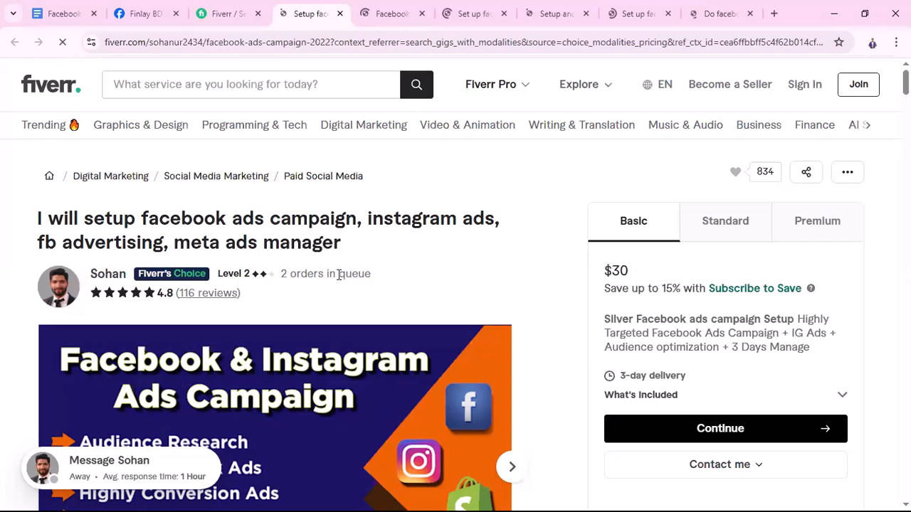
pyautogui.click(391, 14)
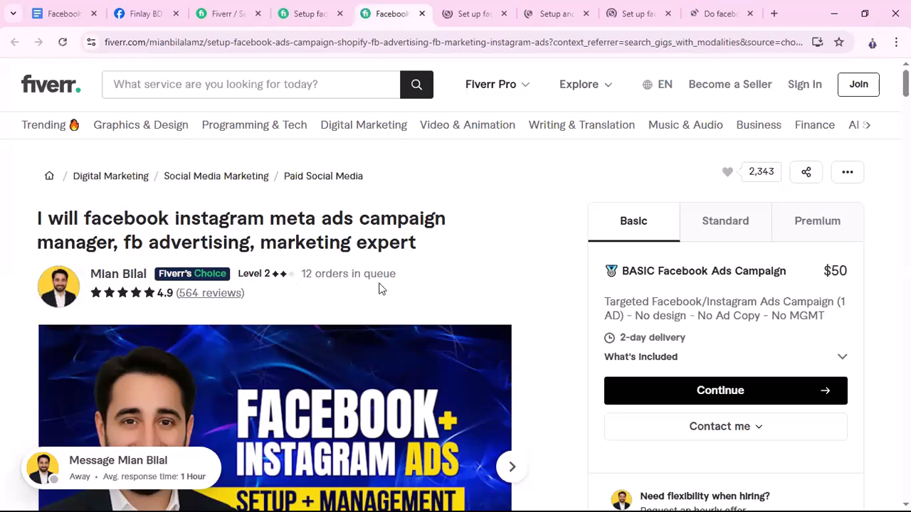
pyautogui.click(477, 21)
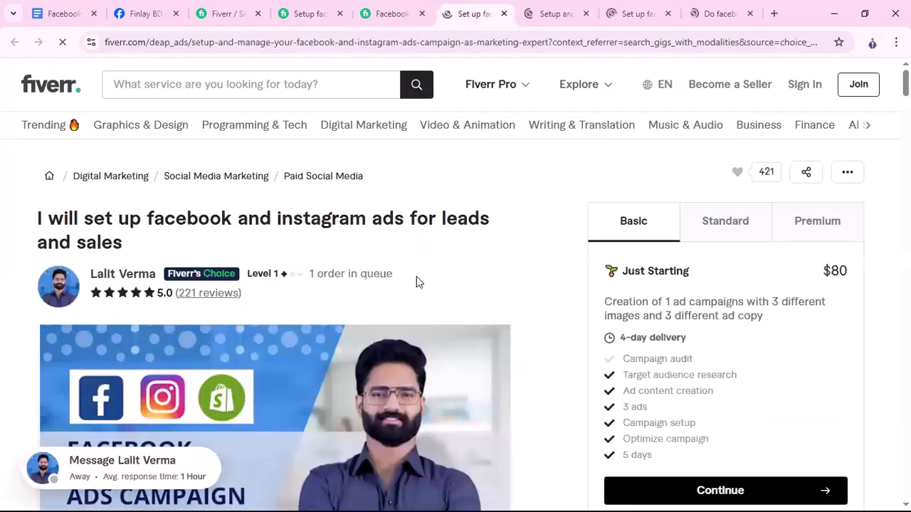
pyautogui.click(562, 19)
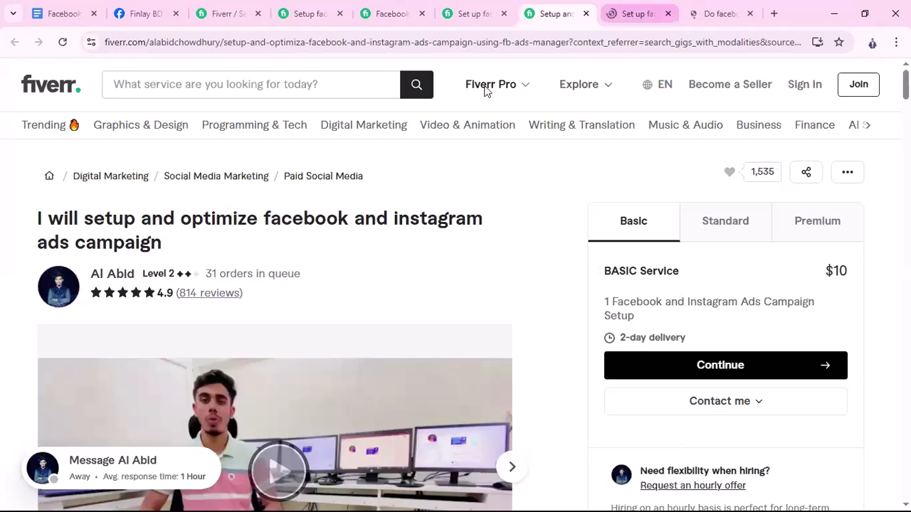
pyautogui.hotkey('ctrl', 'Tab')
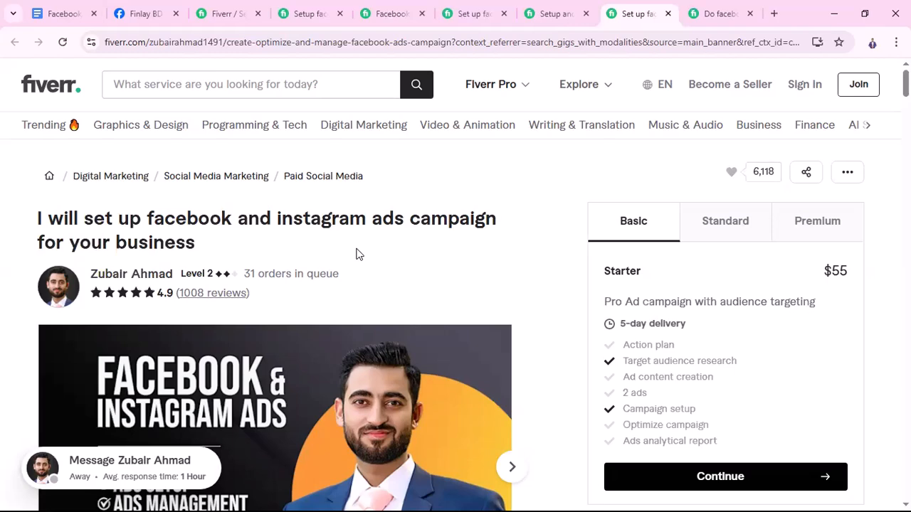
# Return to the Finlay BD Shop Facebook page, switch to the personal profile and look through its intro and posts
pyautogui.click(130, 21)
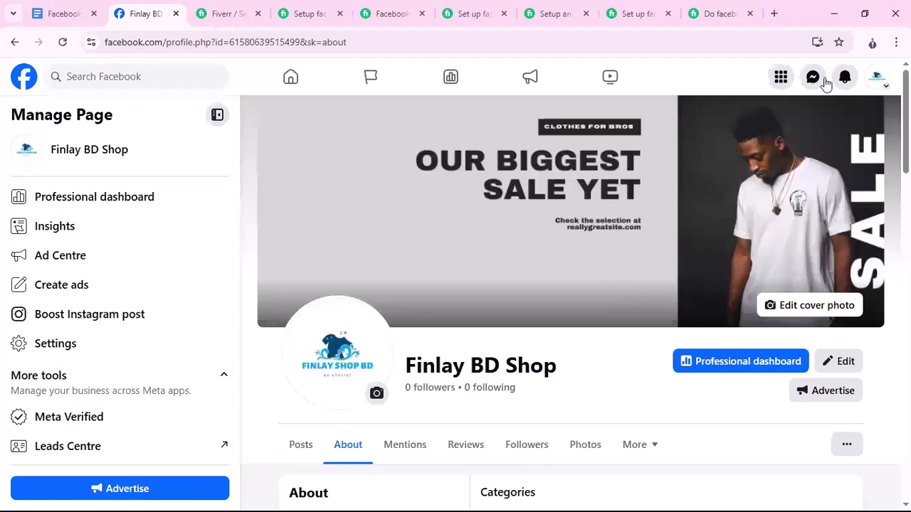
pyautogui.click(881, 87)
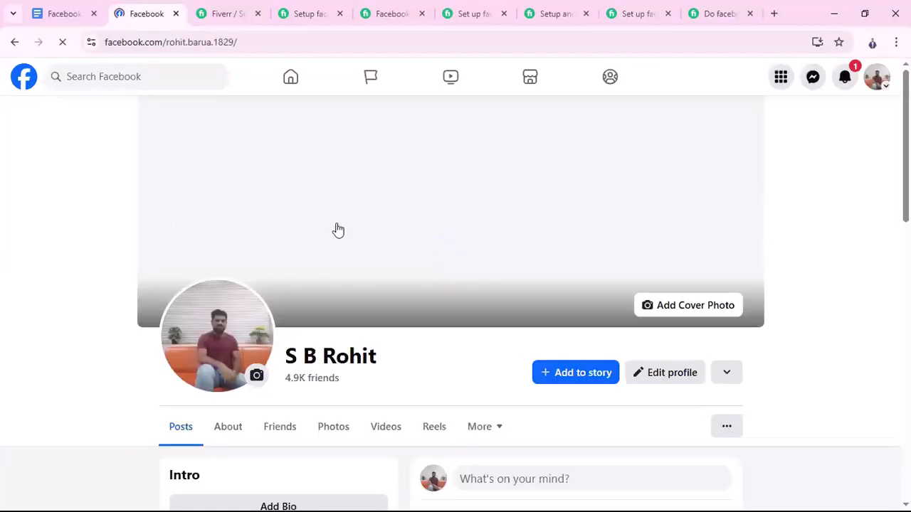
pyautogui.scroll(-2, 537, 320)
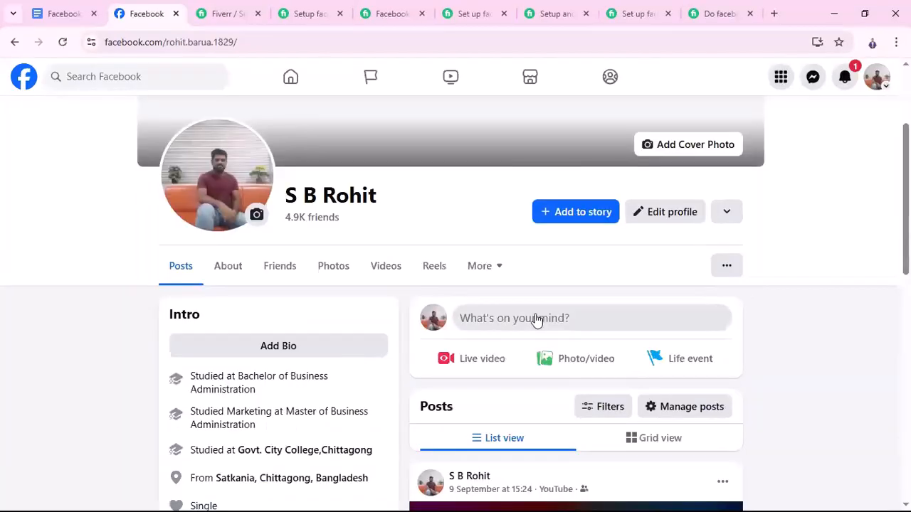
pyautogui.scroll(-2, 538, 320)
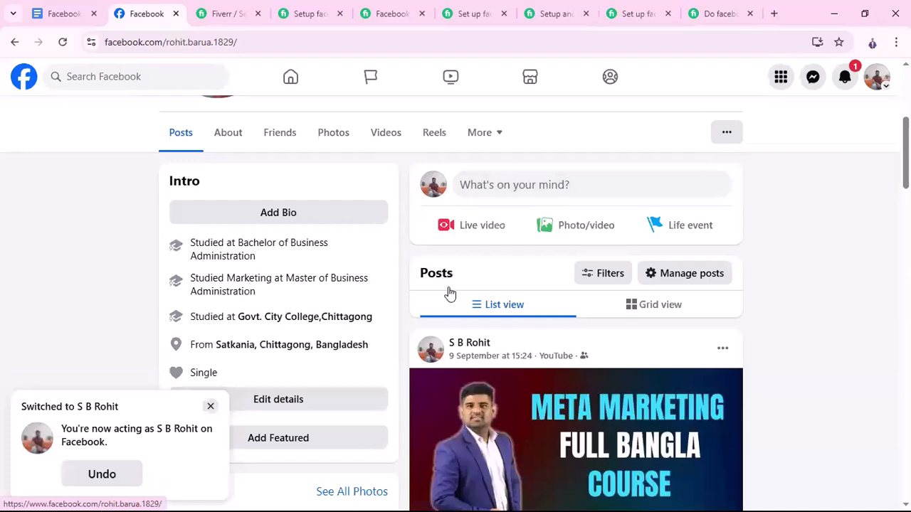
pyautogui.scroll(-1, 449, 294)
pyautogui.scroll(3, 16, 86)
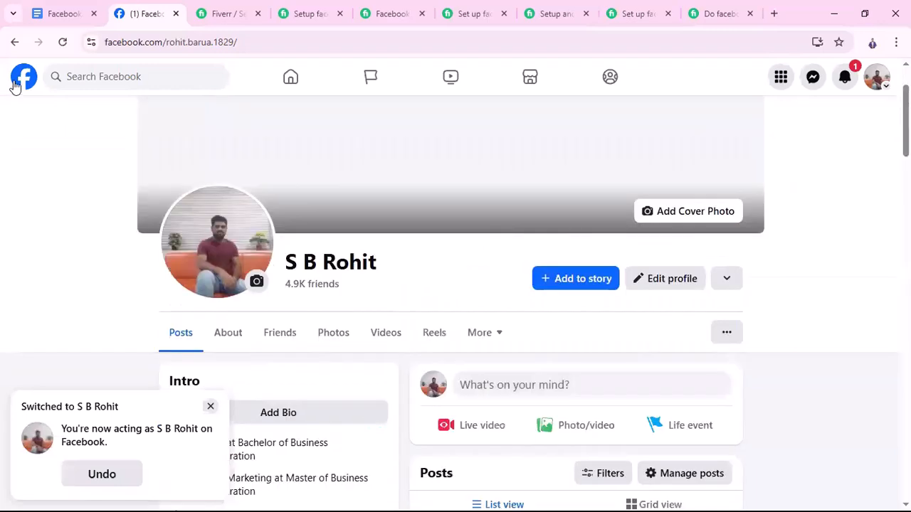
# Open the Facebook home feed and examine the sponsored Starlink post, including its Sponsored label and call-to-action
pyautogui.click(15, 86)
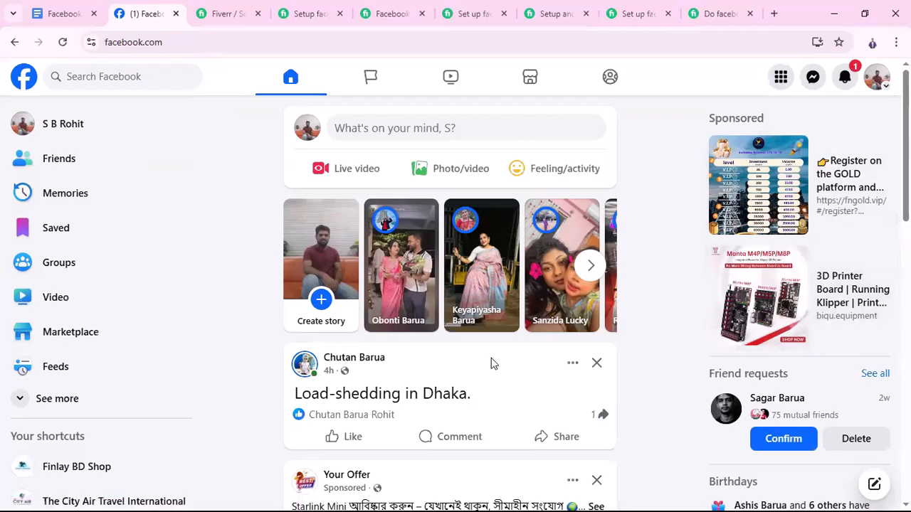
pyautogui.scroll(-4, 493, 359)
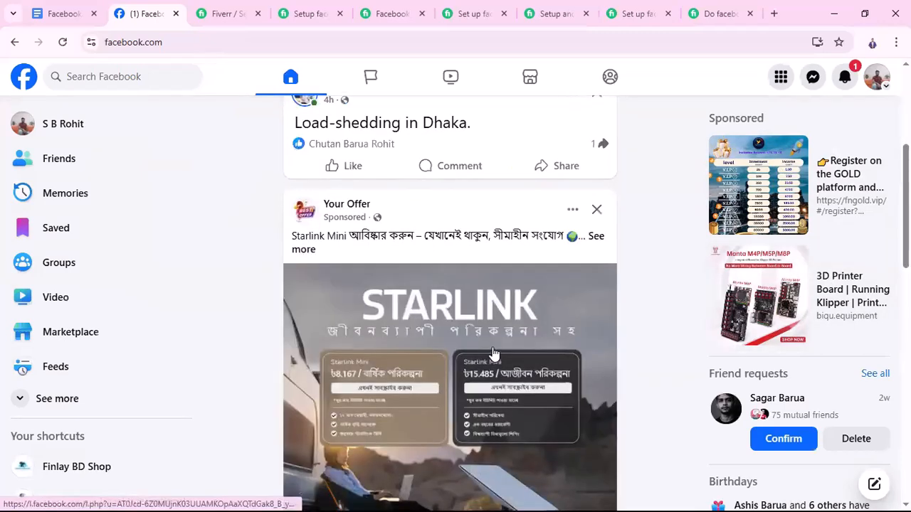
pyautogui.scroll(-1, 492, 354)
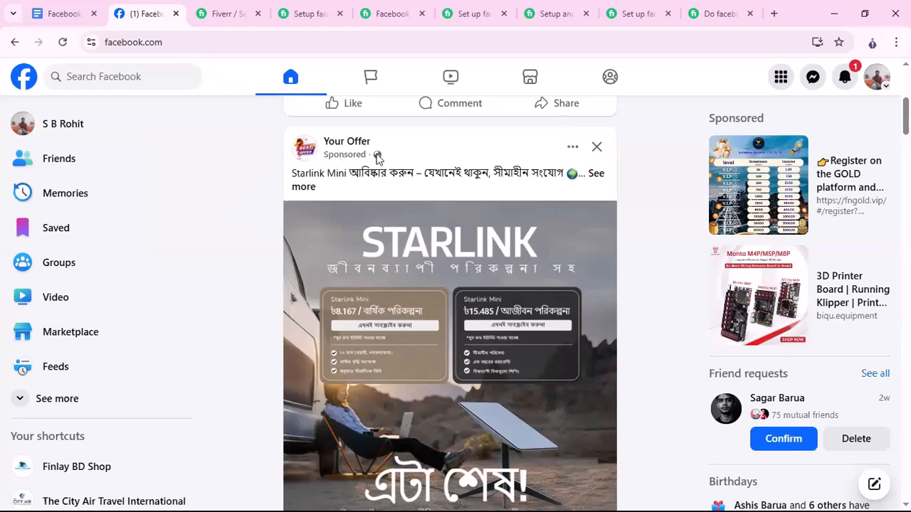
pyautogui.scroll(-2, 605, 331)
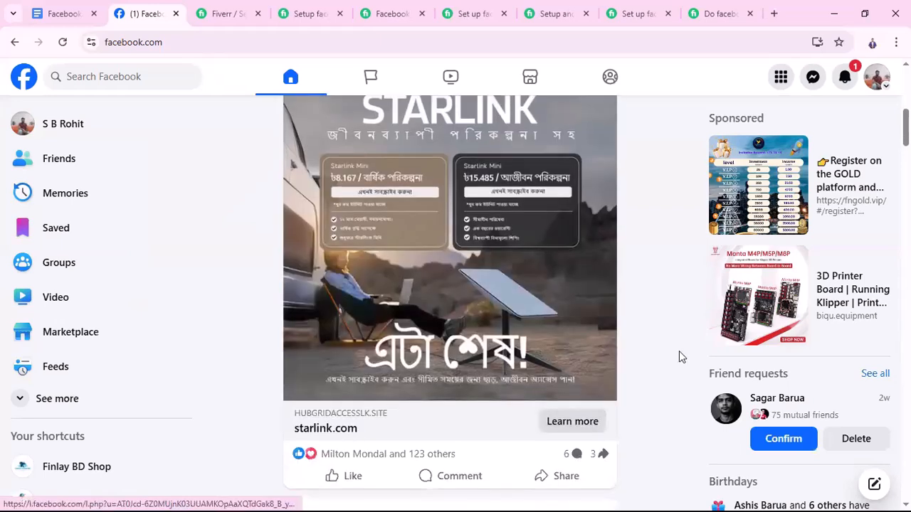
pyautogui.scroll(-1, 512, 355)
pyautogui.scroll(-10, 512, 355)
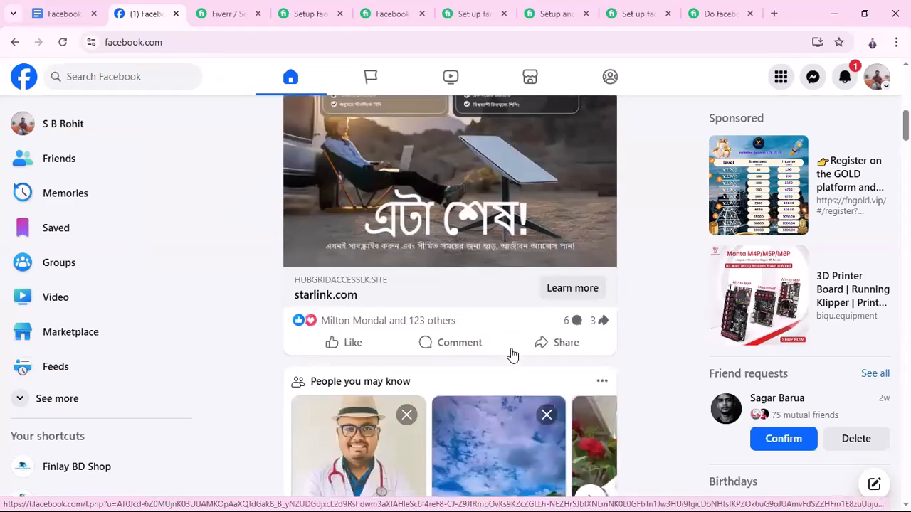
# Search further through the home feed for another sponsored post and examine the Google Ads one
pyautogui.scroll(-10, 512, 356)
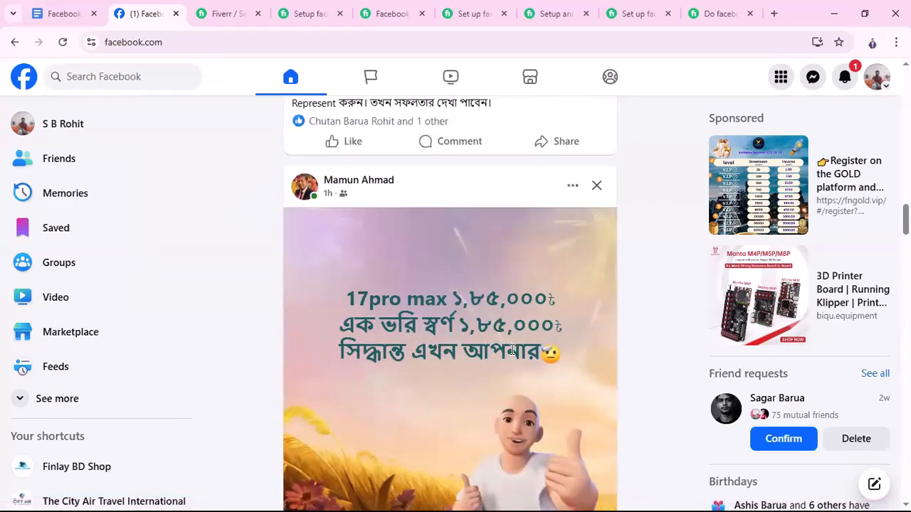
pyautogui.scroll(-15, 513, 351)
pyautogui.scroll(-5, 512, 354)
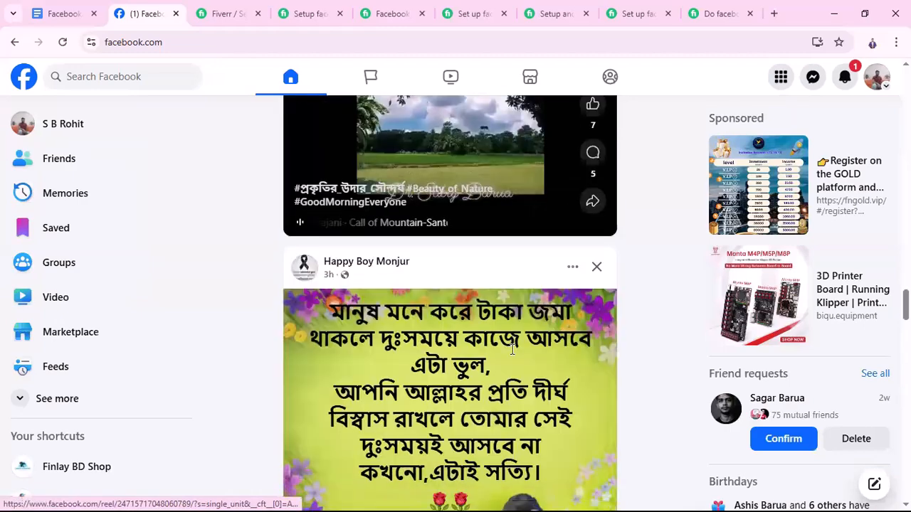
pyautogui.scroll(-15, 511, 349)
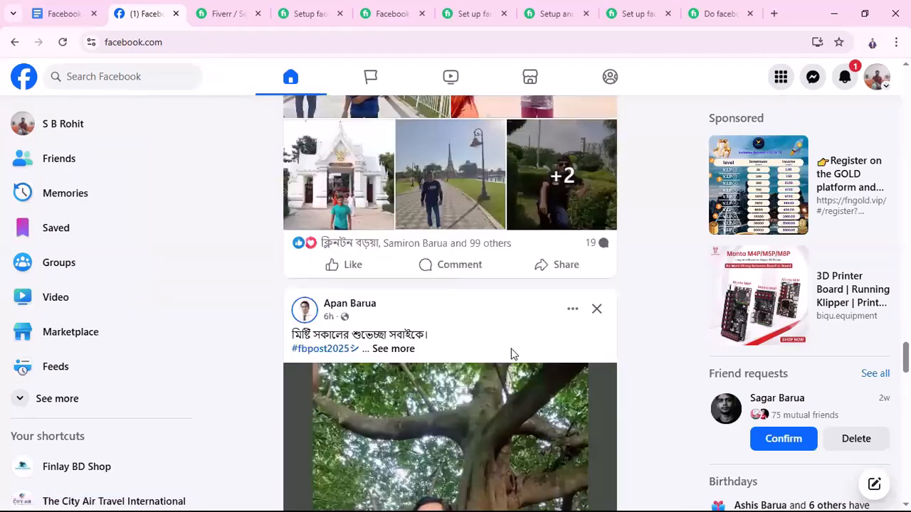
pyautogui.scroll(-10, 512, 354)
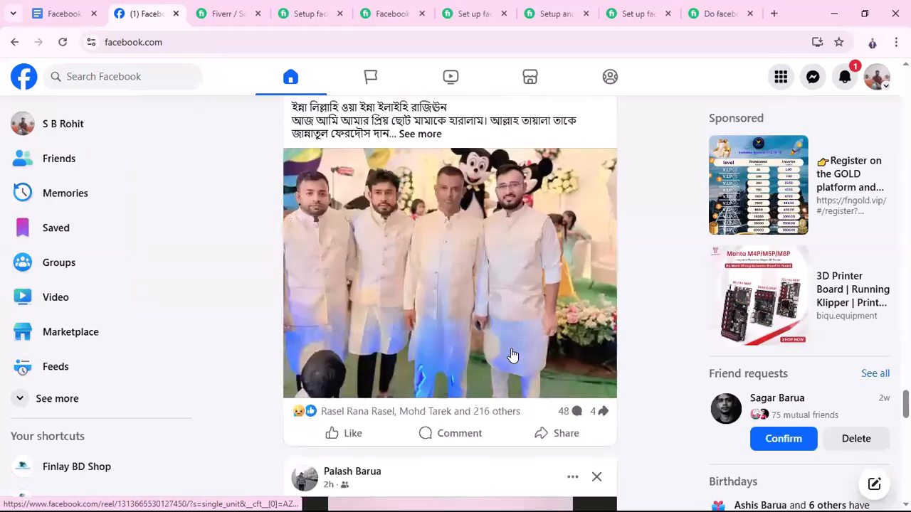
pyautogui.scroll(7, 403, 388)
pyautogui.scroll(-10, 392, 397)
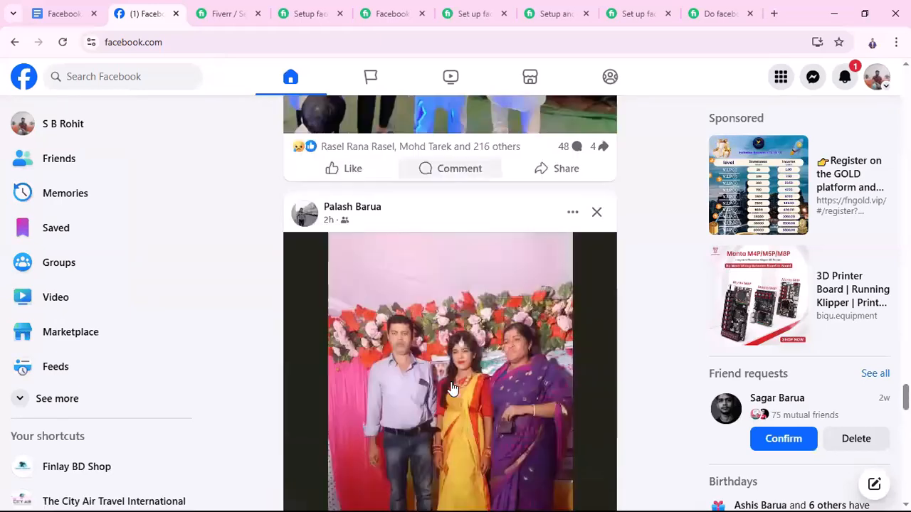
pyautogui.scroll(4, 468, 389)
pyautogui.scroll(1, 470, 390)
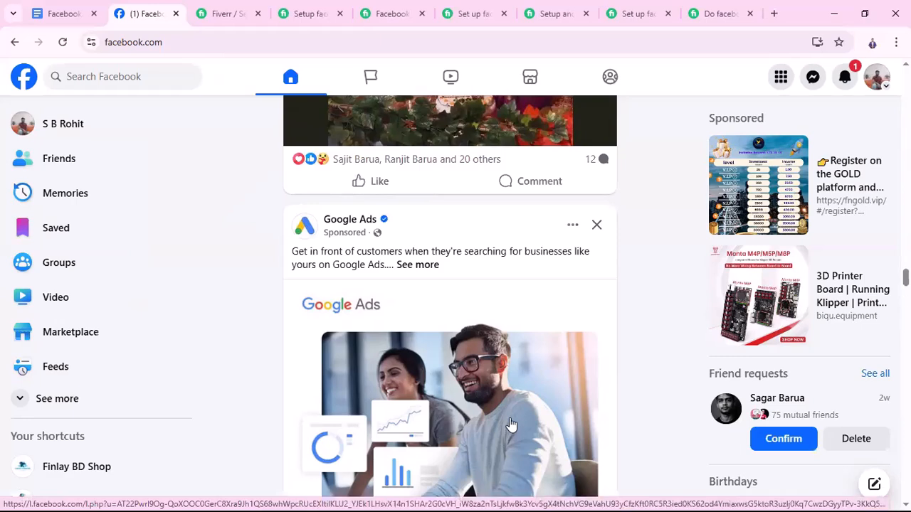
# Look through more of the home feed below the Google Ads post for further sponsored posts
pyautogui.scroll(-1, 511, 425)
pyautogui.scroll(-5, 513, 423)
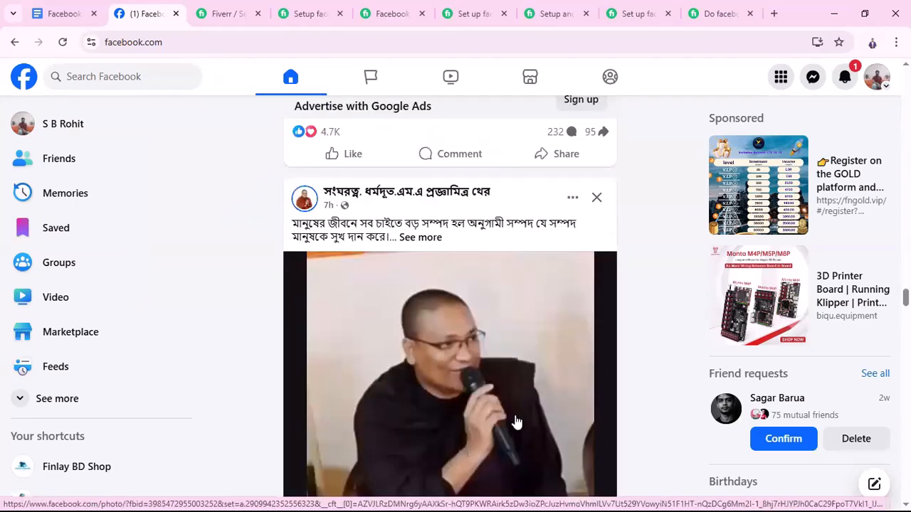
pyautogui.scroll(-5, 516, 422)
pyautogui.scroll(-5, 516, 422)
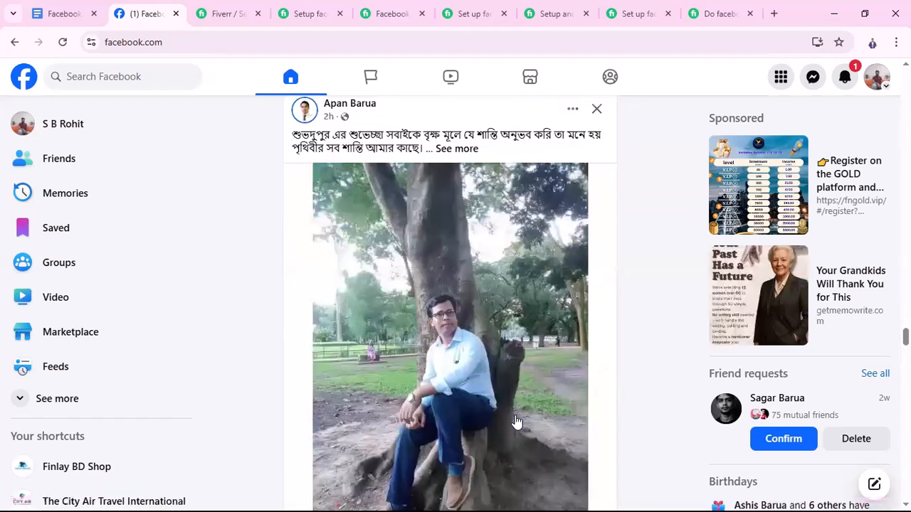
pyautogui.scroll(-1, 516, 422)
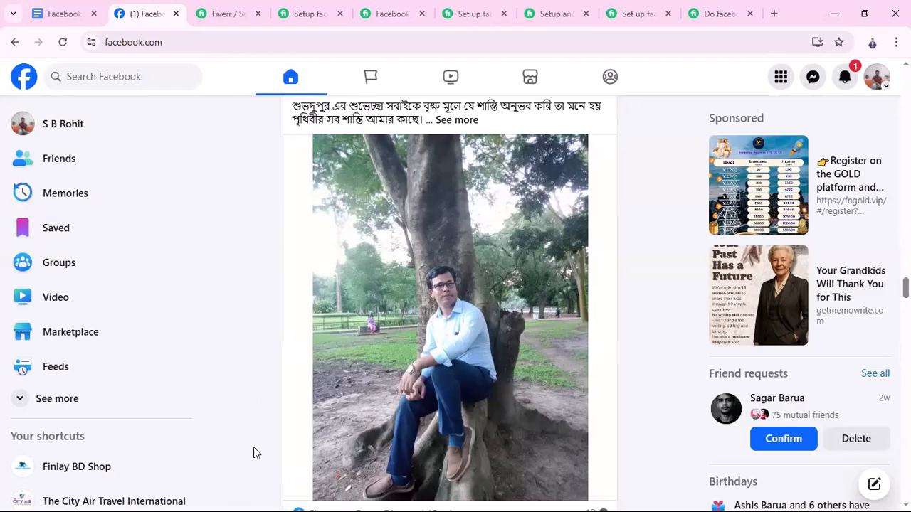
pyautogui.scroll(-5, 436, 406)
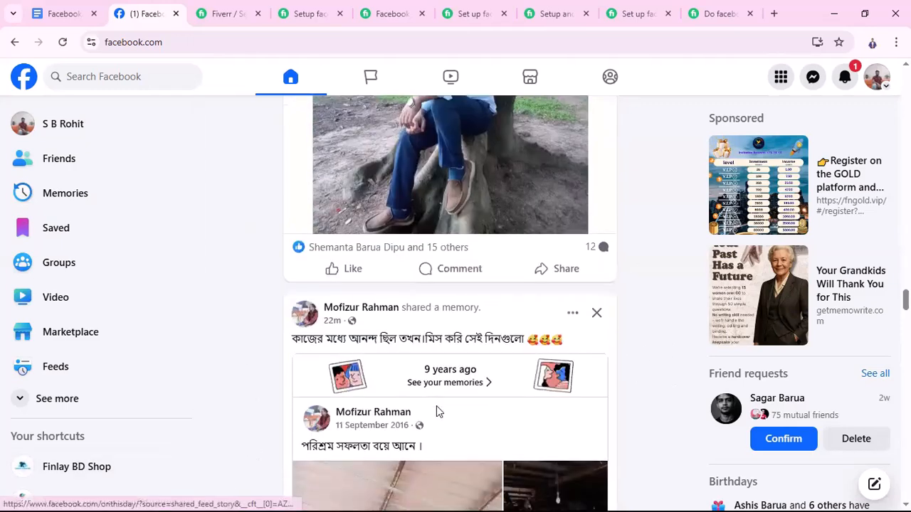
pyautogui.scroll(-6, 443, 412)
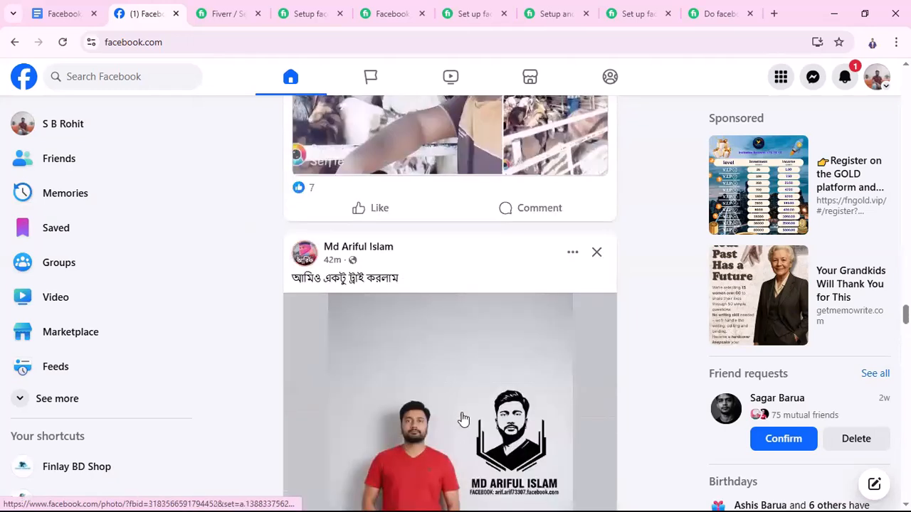
pyautogui.scroll(-2, 460, 421)
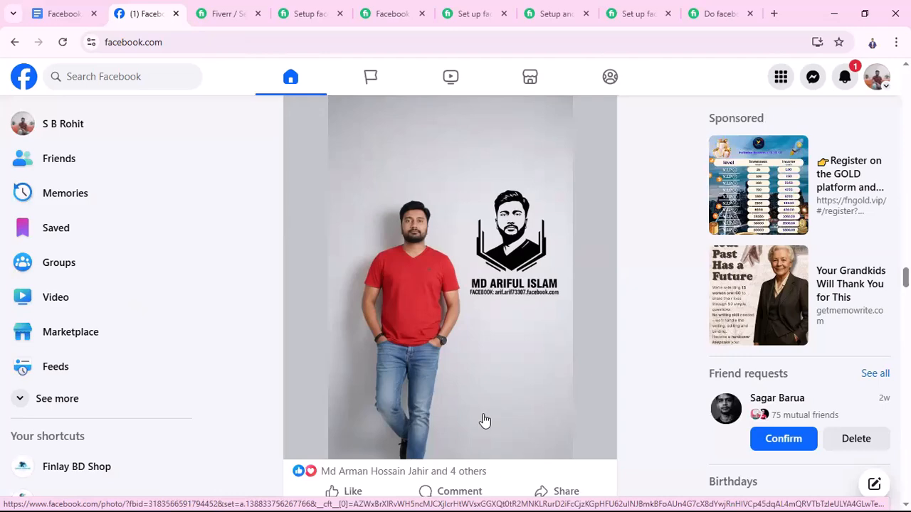
pyautogui.scroll(-3, 519, 401)
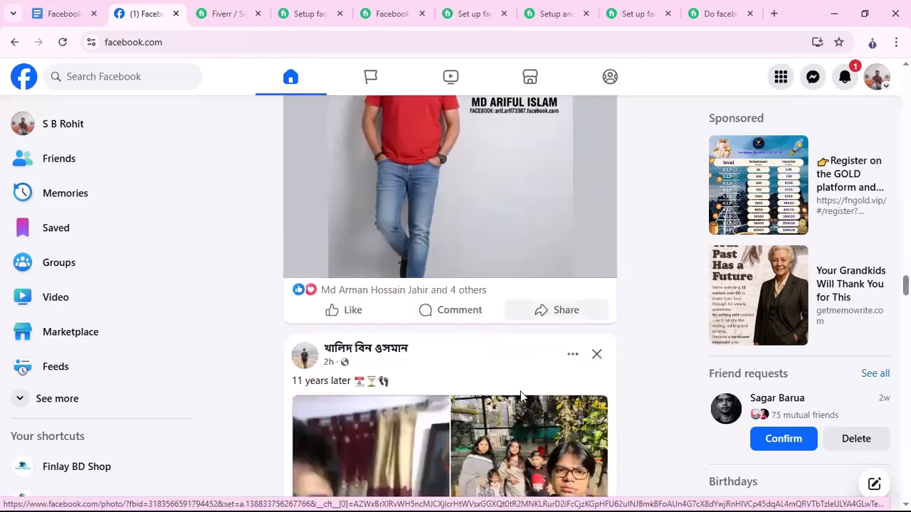
pyautogui.scroll(-3, 520, 395)
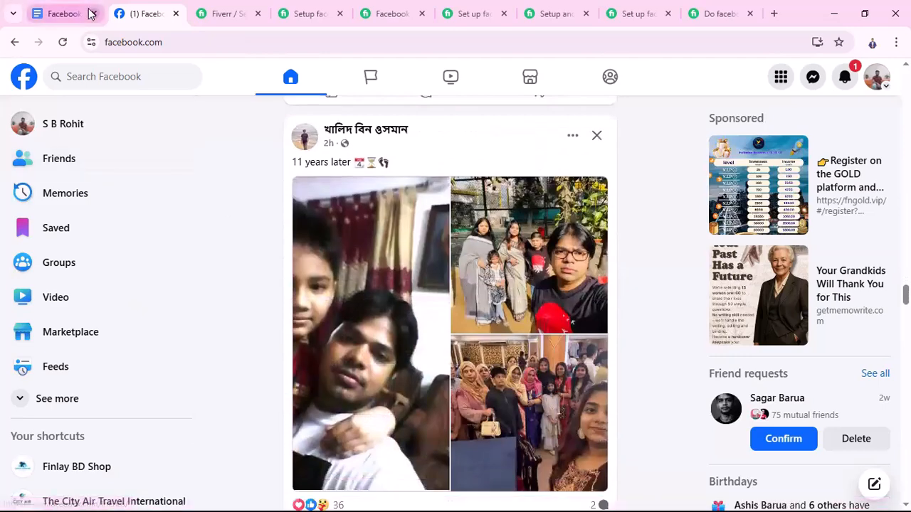
# Switch to the course outline document and point out the topic "Requirements for Running a Facebook Ads Campaign"
pyautogui.click(85, 14)
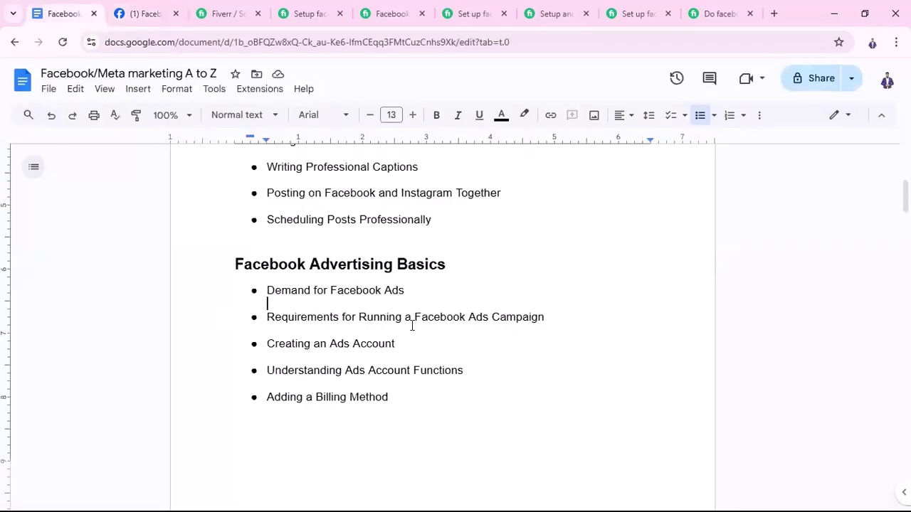
pyautogui.moveTo(262, 318); pyautogui.dragTo(539, 317)
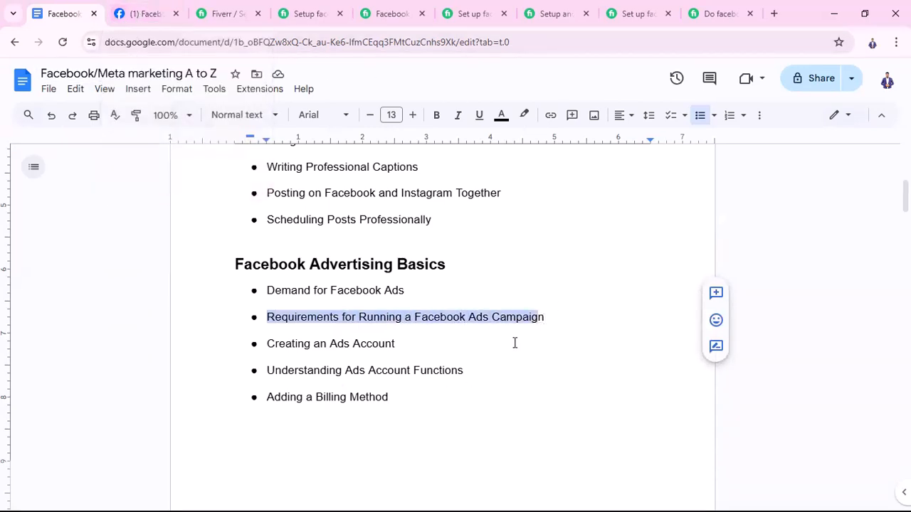
pyautogui.click(559, 325)
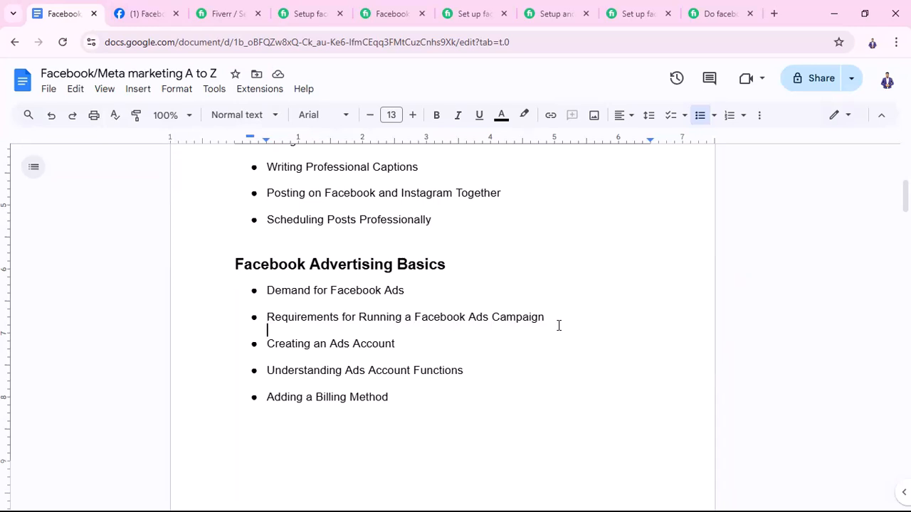
# Return to Facebook, start creating an ad to open Ads Manager, and dismiss the new campaign dialog
pyautogui.click(151, 13)
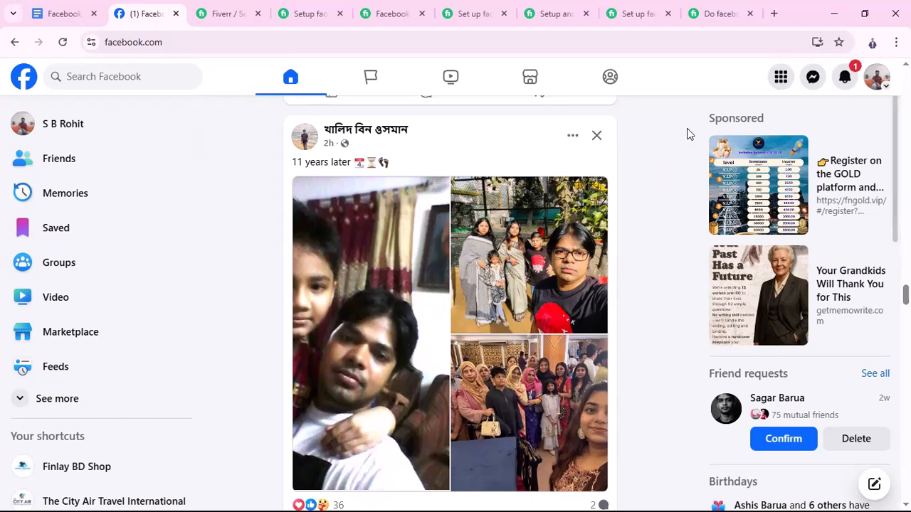
pyautogui.click(877, 79)
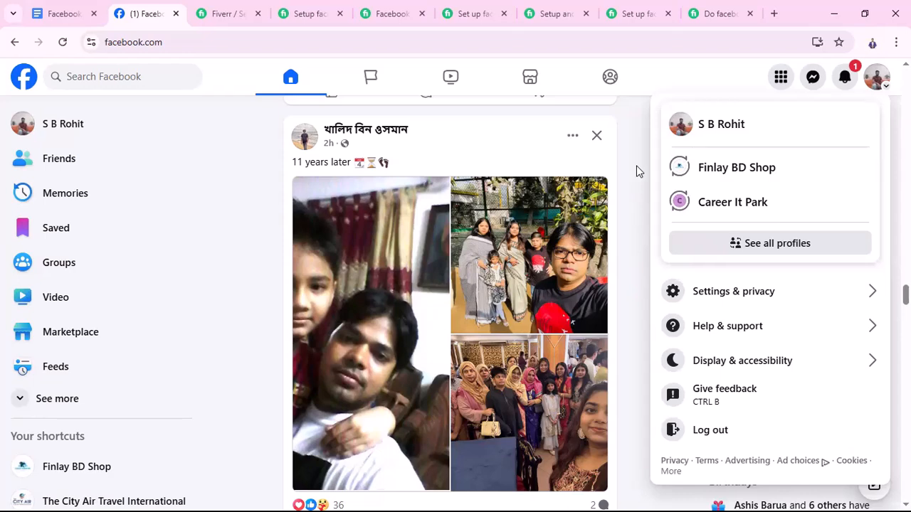
pyautogui.click(645, 84)
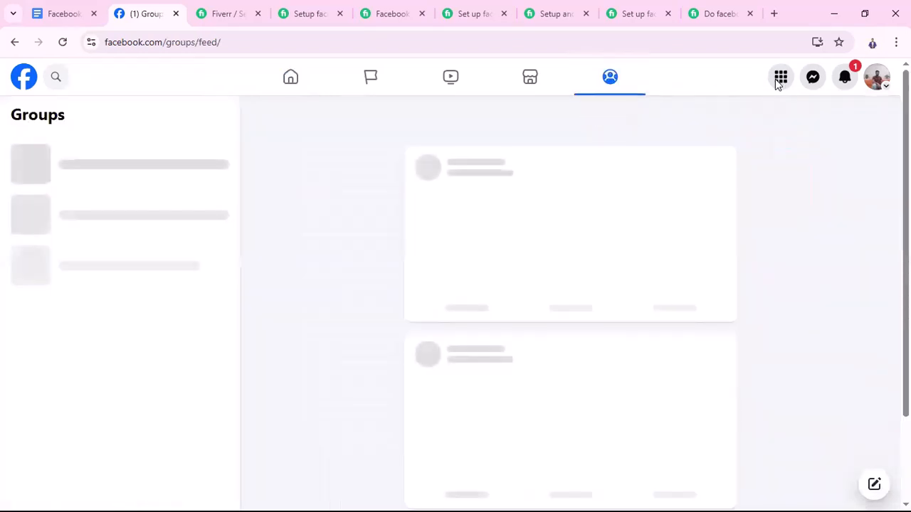
pyautogui.click(781, 83)
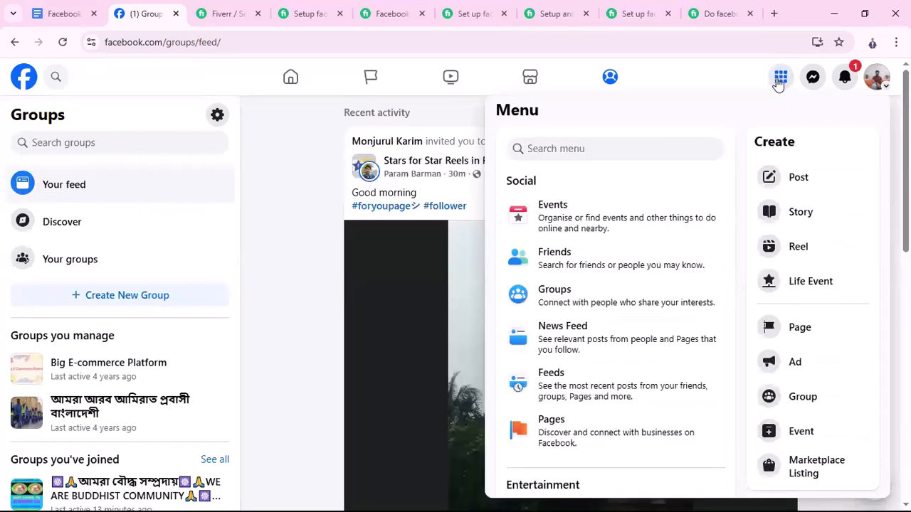
pyautogui.click(797, 363)
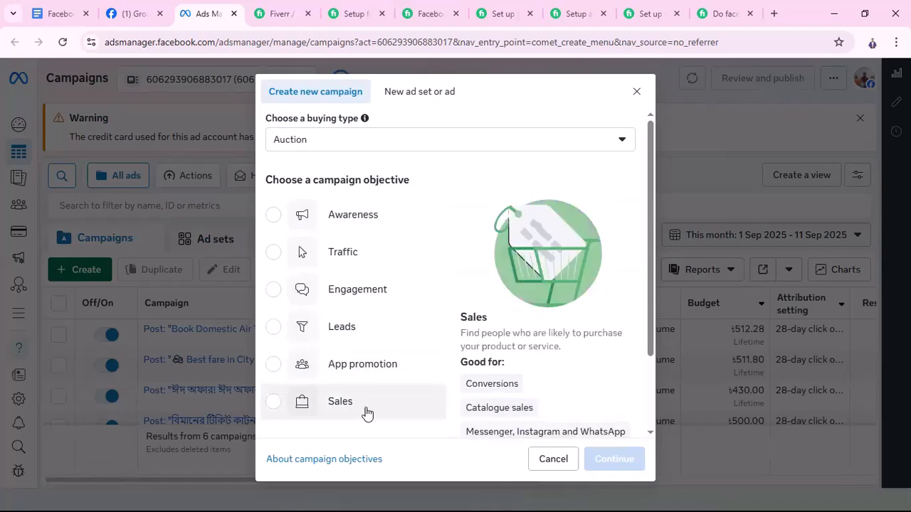
pyautogui.click(549, 460)
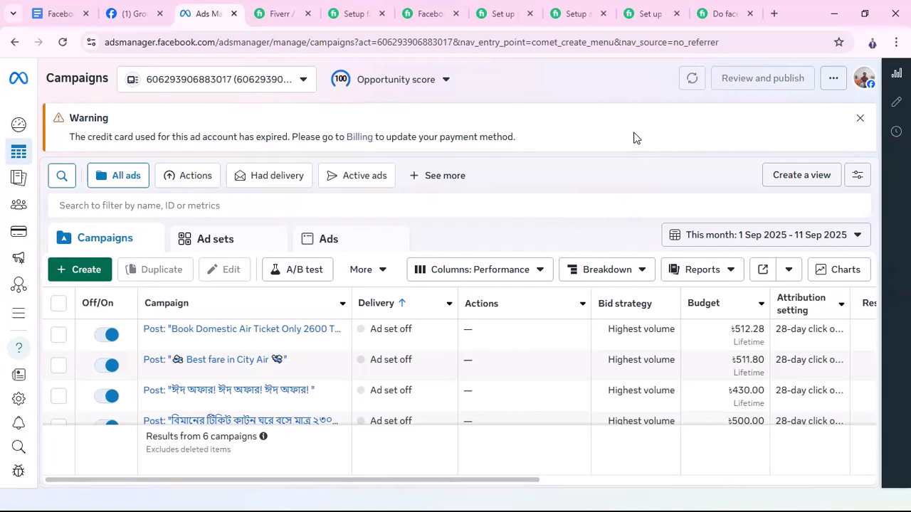
# Check the opportunity score details and dismiss the expired credit card warning above the campaigns
pyautogui.click(390, 86)
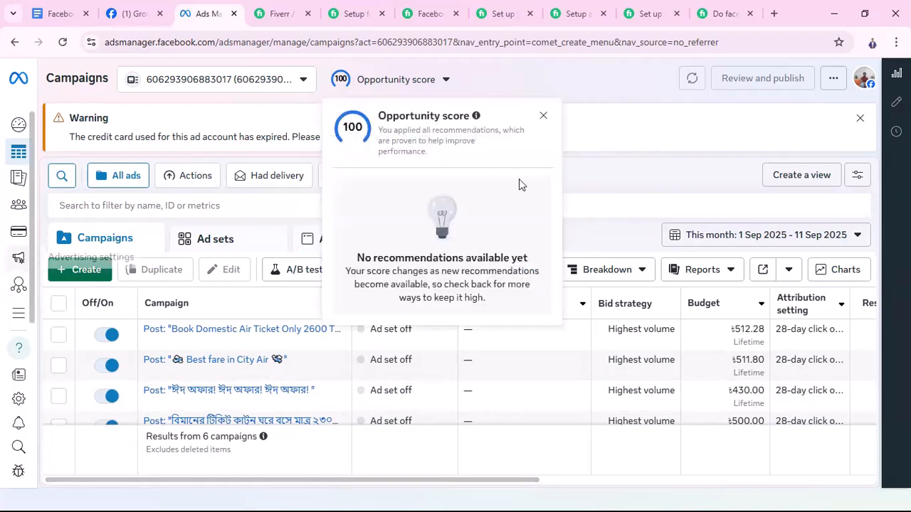
pyautogui.click(543, 115)
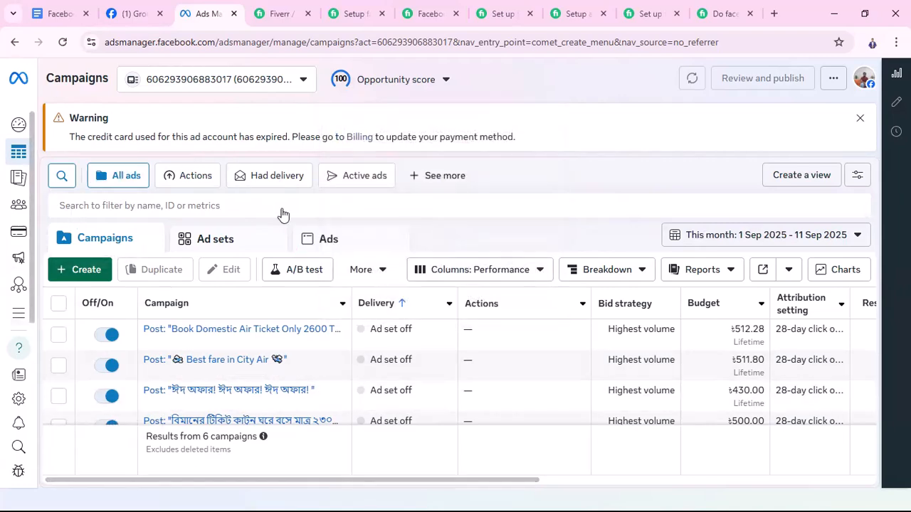
pyautogui.click(861, 121)
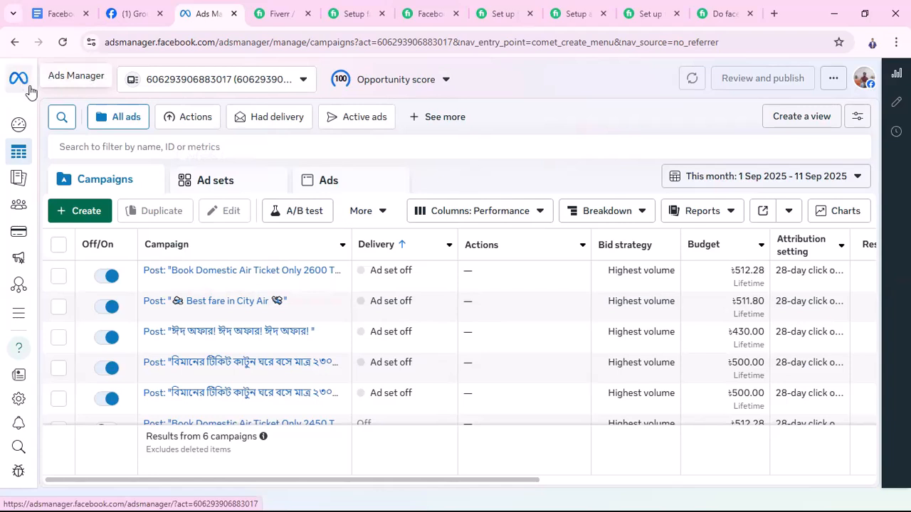
pyautogui.moveTo(36, 116)
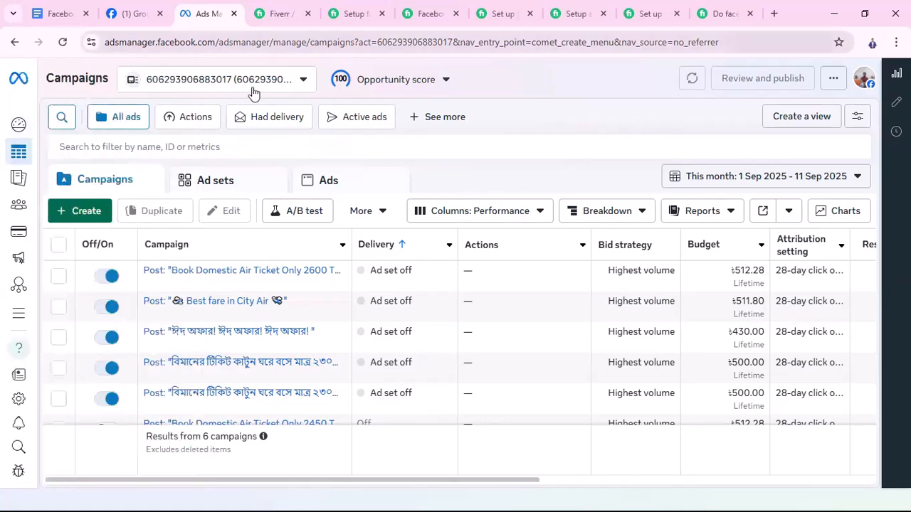
pyautogui.click(396, 79)
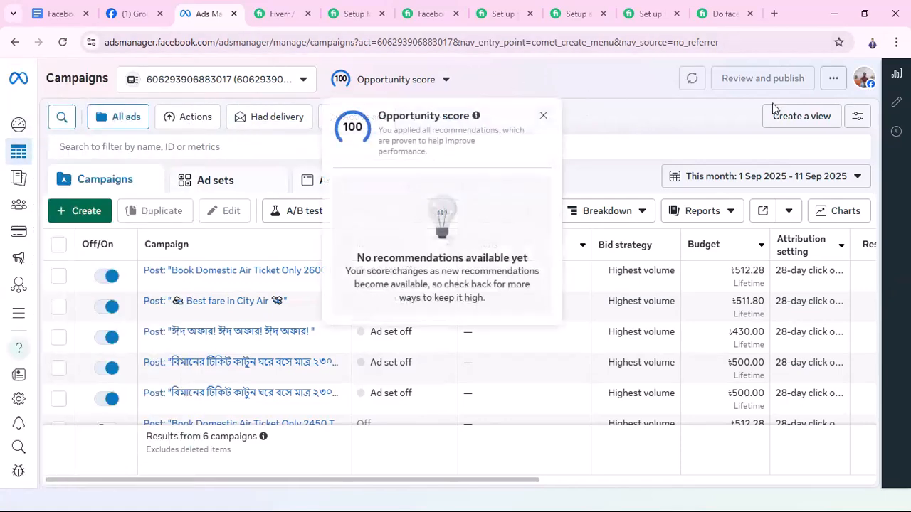
pyautogui.click(542, 117)
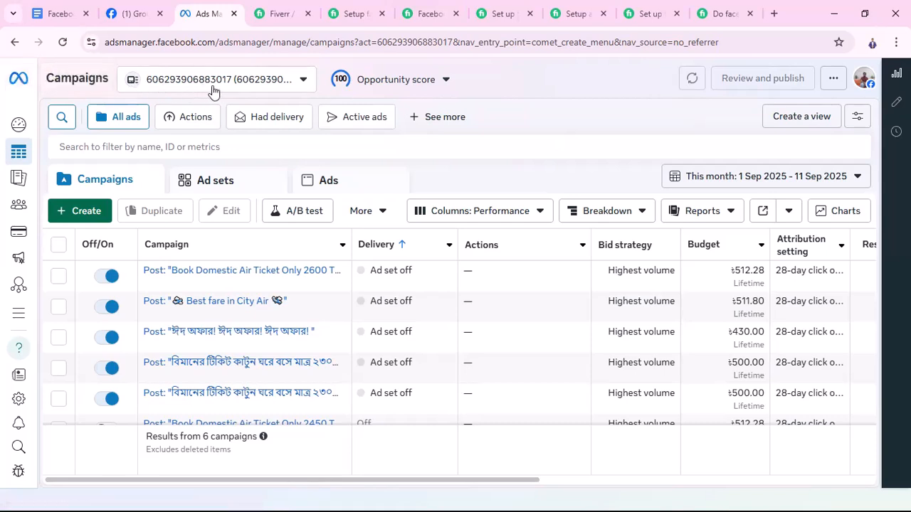
# Examine the ad account and business portfolio list and the new campaign objectives without changing the account or creating a campaign
pyautogui.click(304, 82)
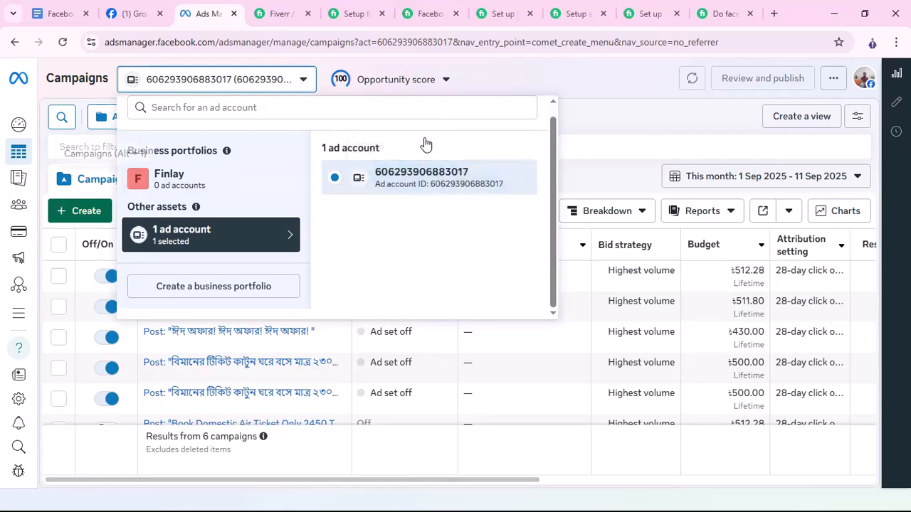
pyautogui.click(602, 79)
pyautogui.click(87, 215)
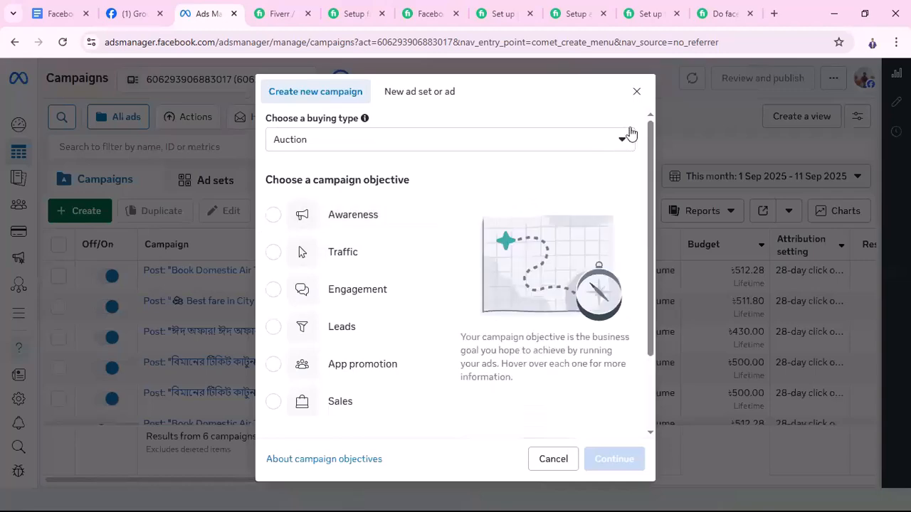
pyautogui.click(636, 91)
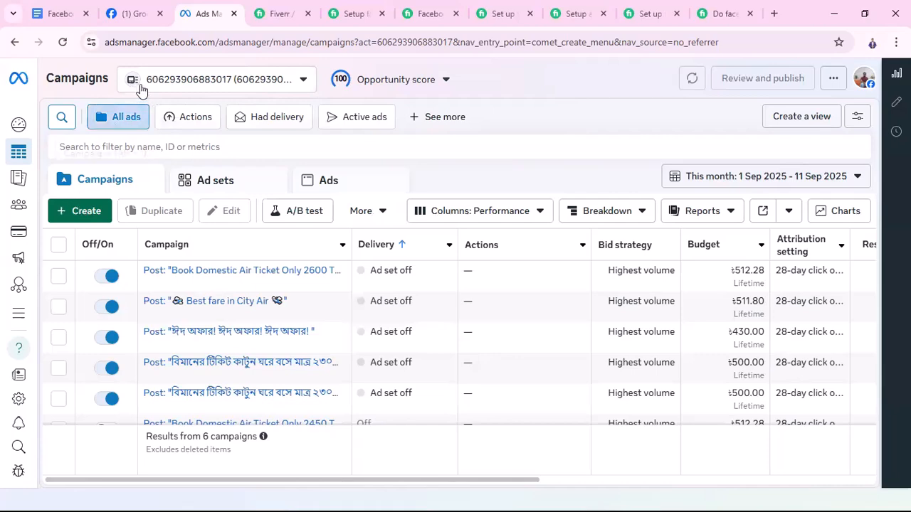
pyautogui.click(302, 81)
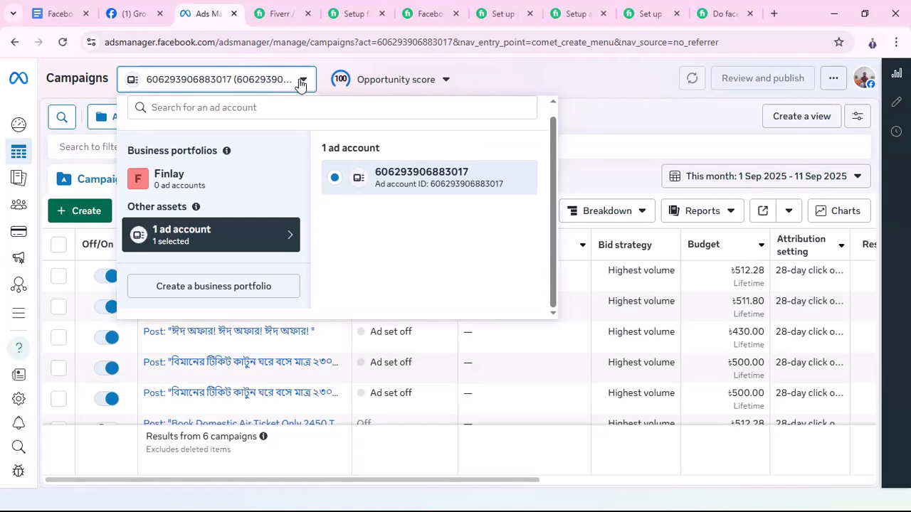
pyautogui.click(597, 91)
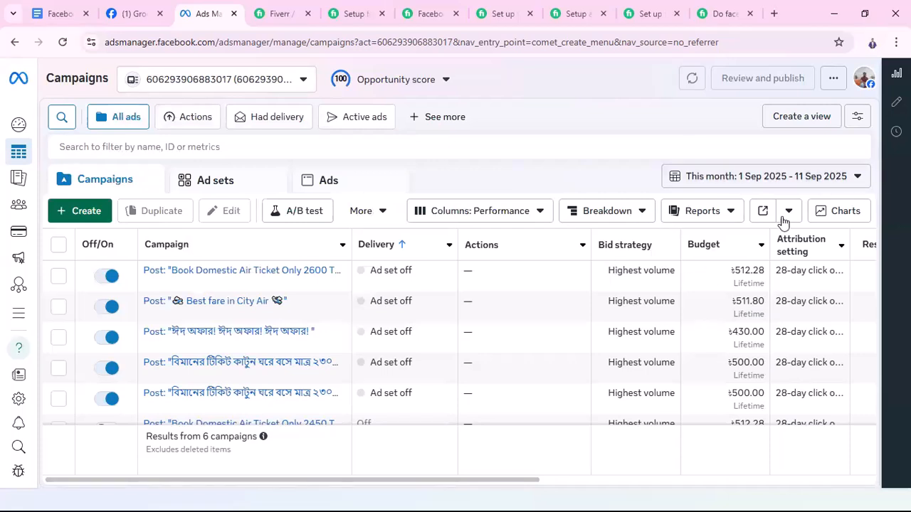
pyautogui.click(81, 213)
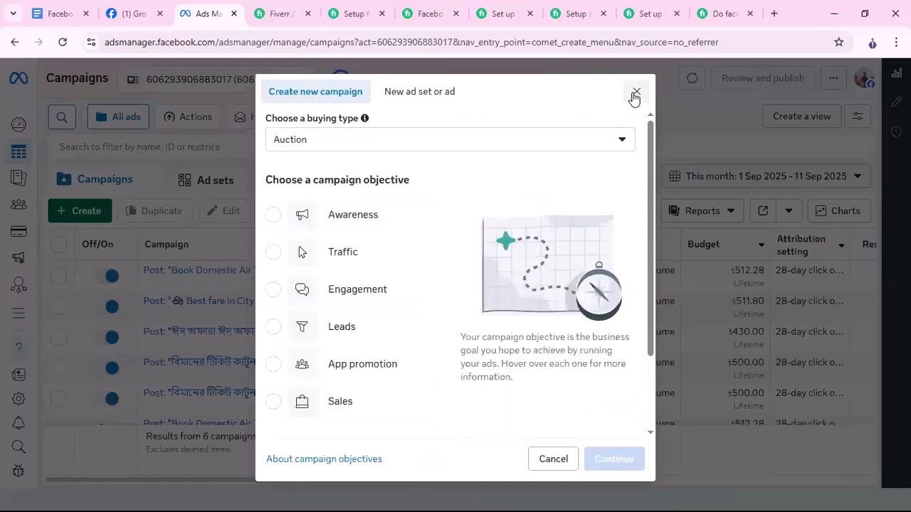
pyautogui.click(635, 94)
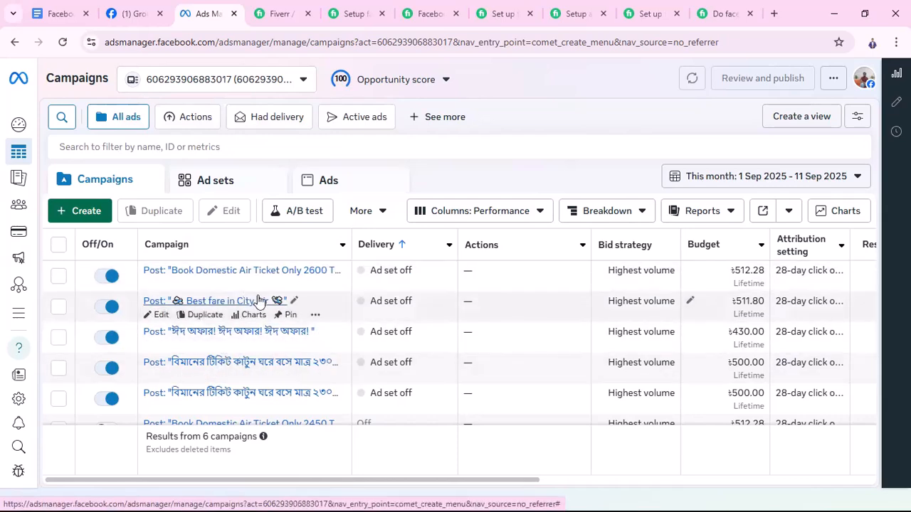
# Look through the existing campaigns in the list and view the opportunity score details again
pyautogui.scroll(-2, 262, 313)
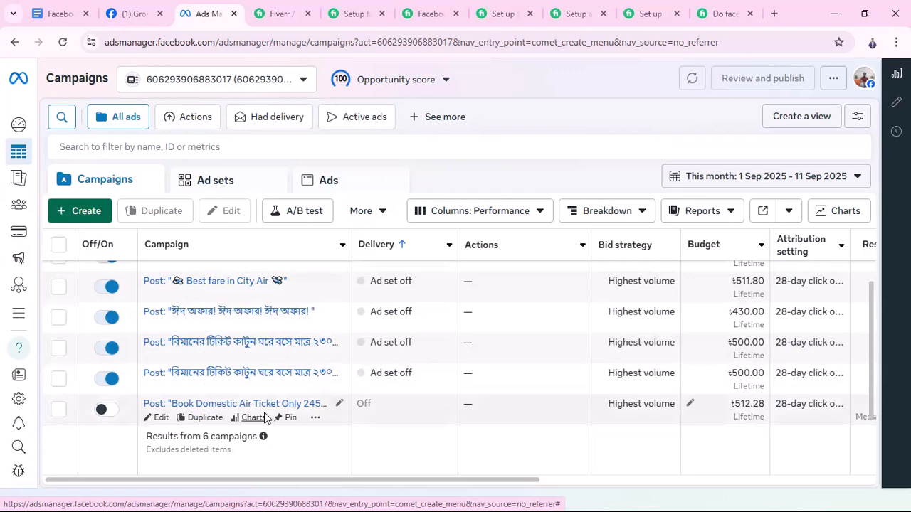
pyautogui.scroll(2, 264, 412)
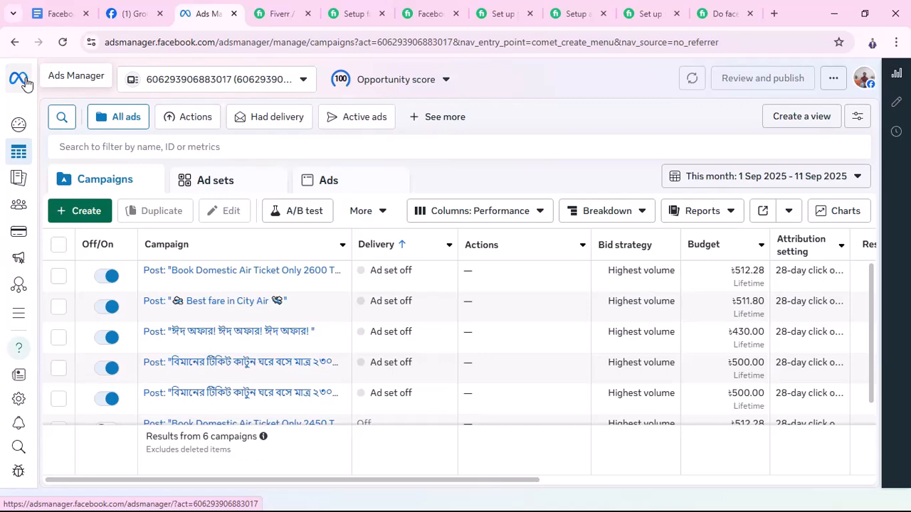
pyautogui.moveTo(35, 80)
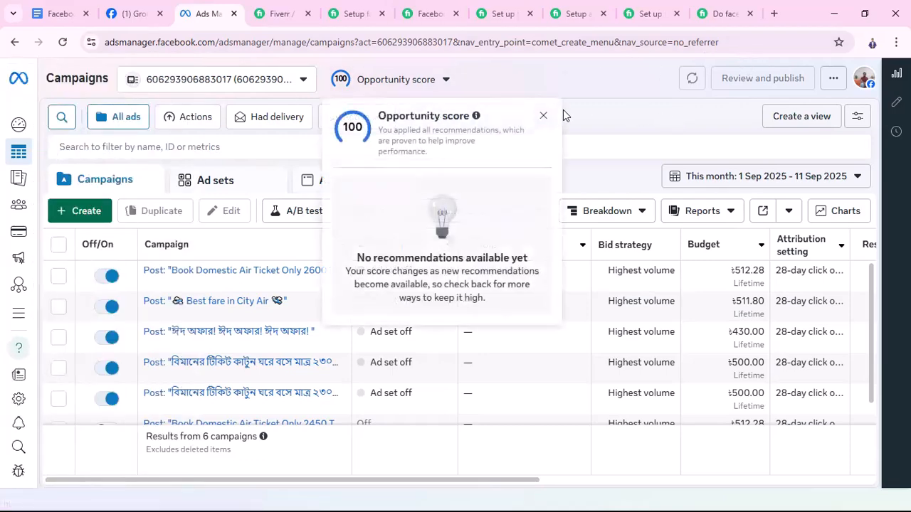
pyautogui.click(544, 116)
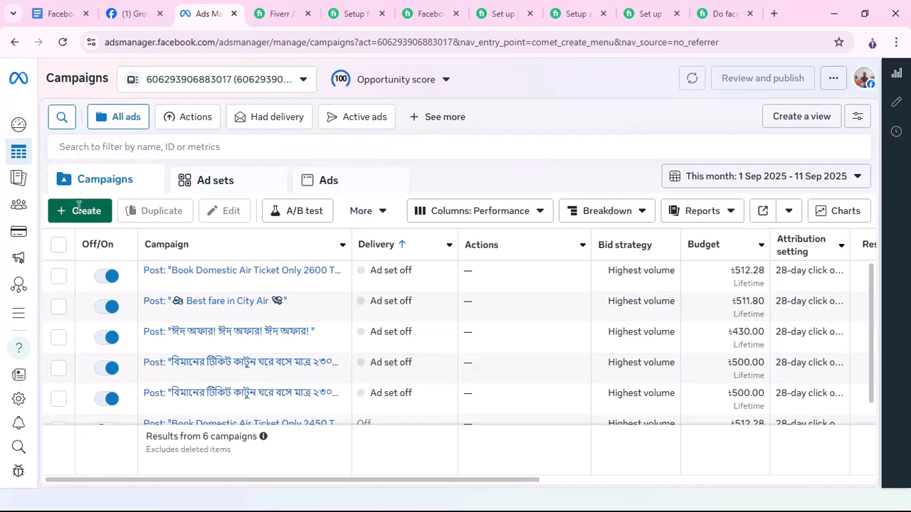
# Filter the campaign list to campaigns with impressions greater than 0
pyautogui.click(85, 147)
pyautogui.click(77, 203)
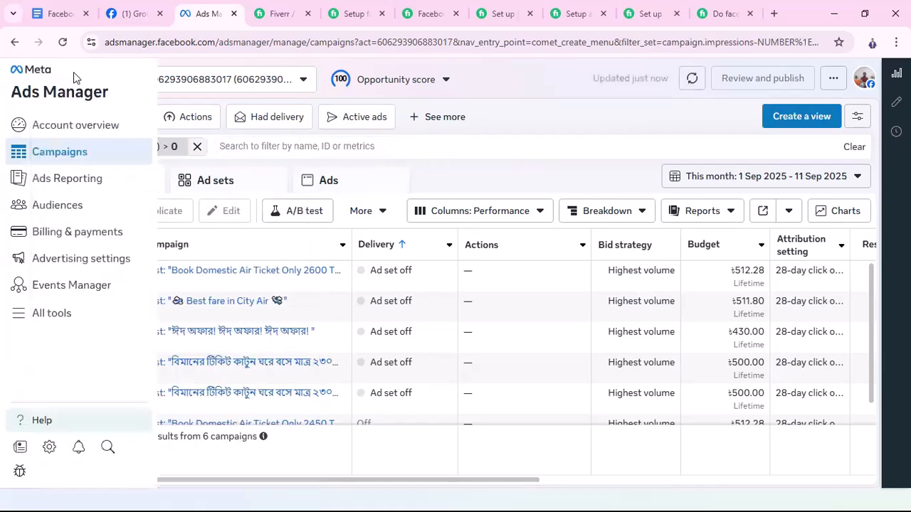
# Check the new campaign objectives without creating a campaign, and open the account overview
pyautogui.click(75, 210)
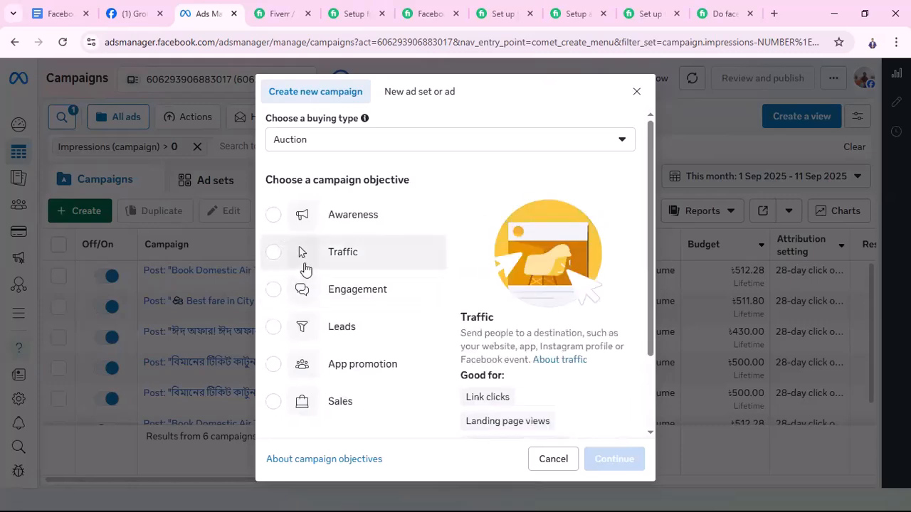
pyautogui.click(562, 461)
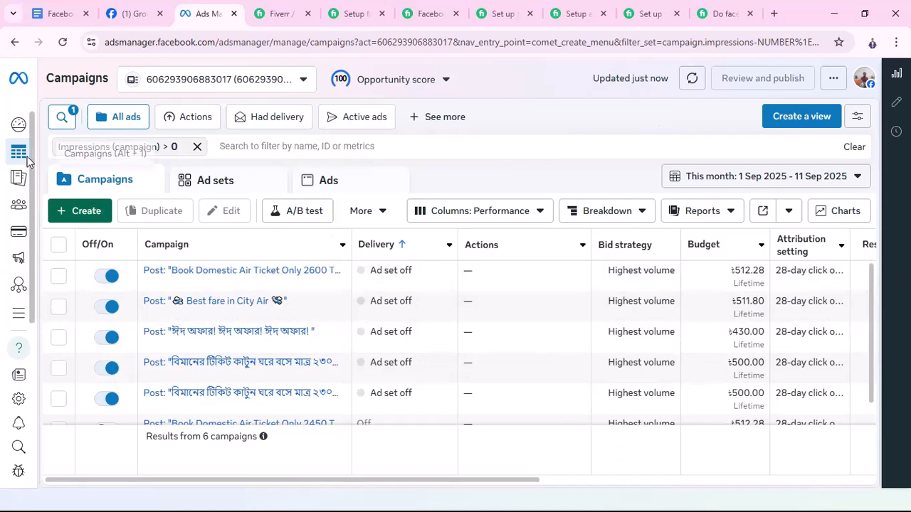
pyautogui.moveTo(20, 157)
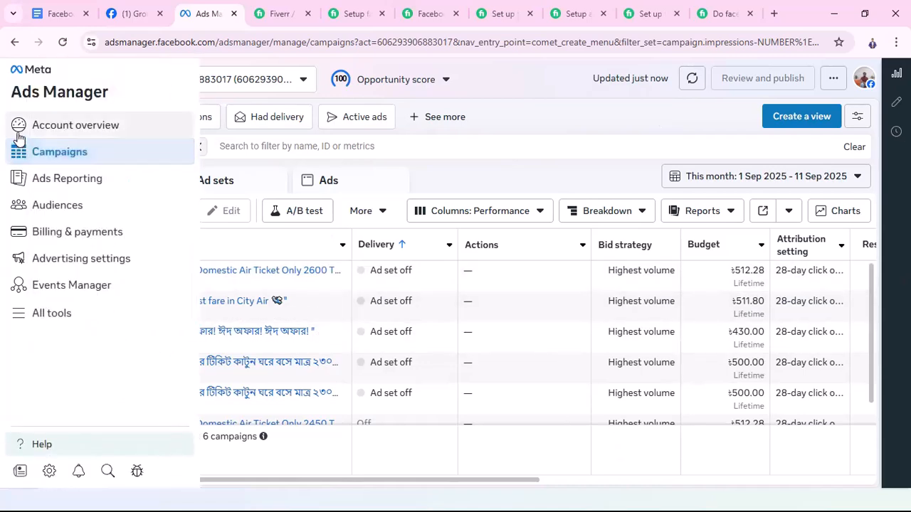
pyautogui.click(64, 132)
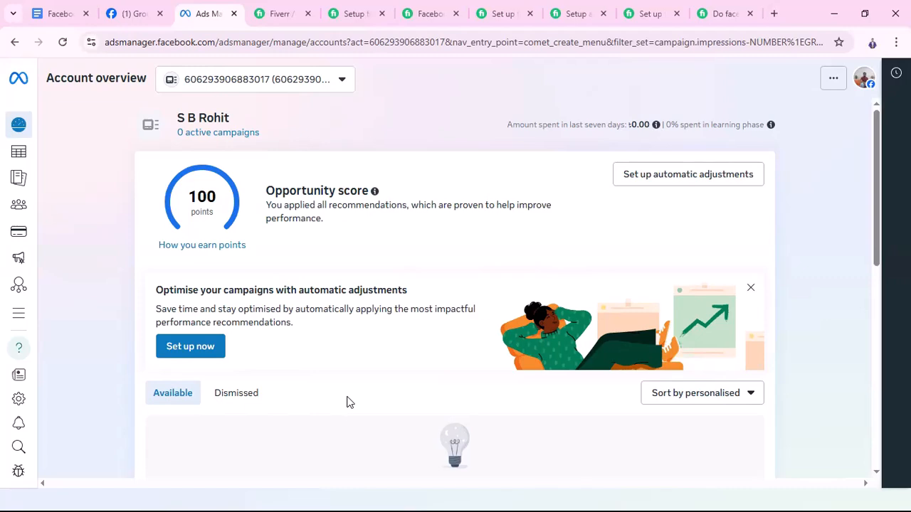
# Examine the opportunity score, recommendations and campaign trends in the account overview
pyautogui.scroll(-2, 346, 388)
pyautogui.scroll(1, 306, 348)
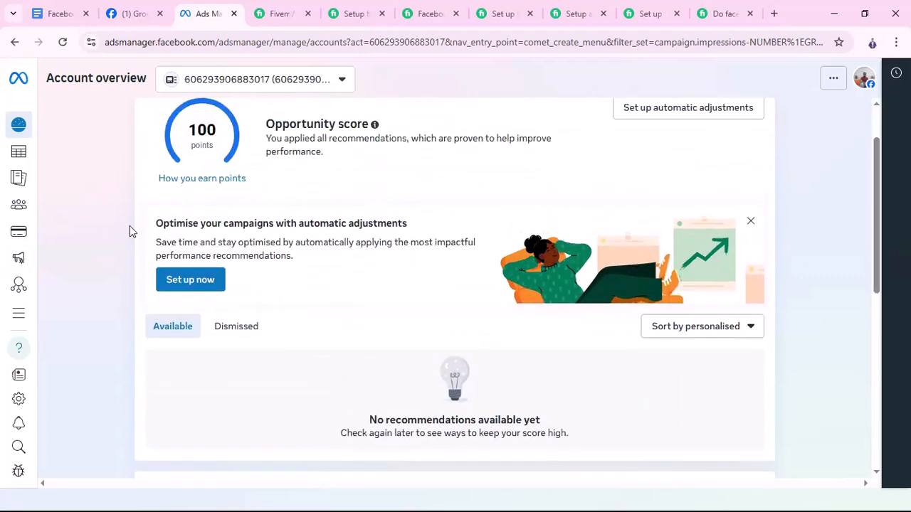
pyautogui.scroll(-3, 616, 460)
pyautogui.scroll(-3, 429, 410)
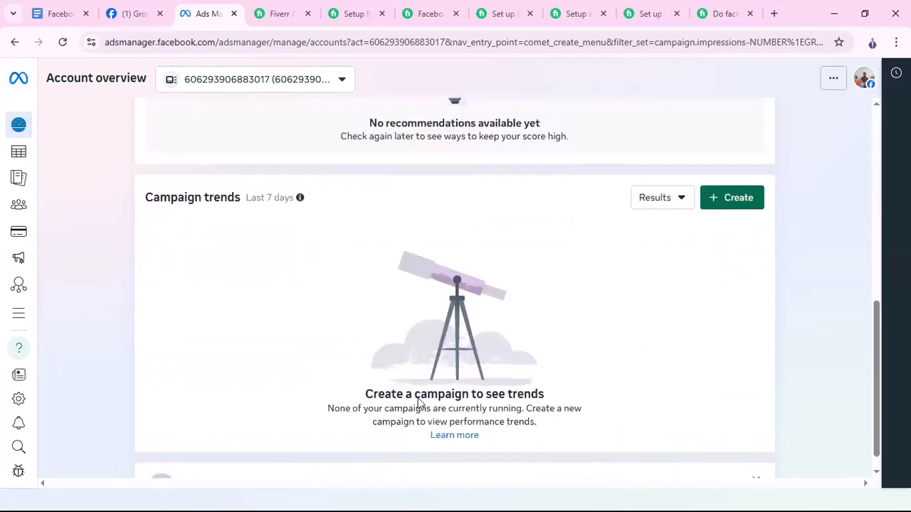
pyautogui.scroll(3, 310, 381)
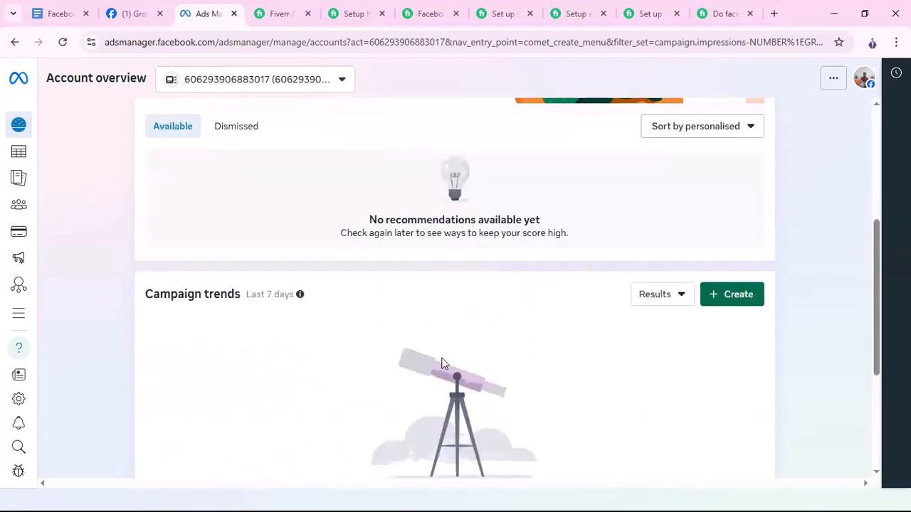
pyautogui.scroll(-3, 295, 341)
pyautogui.scroll(-1, 362, 320)
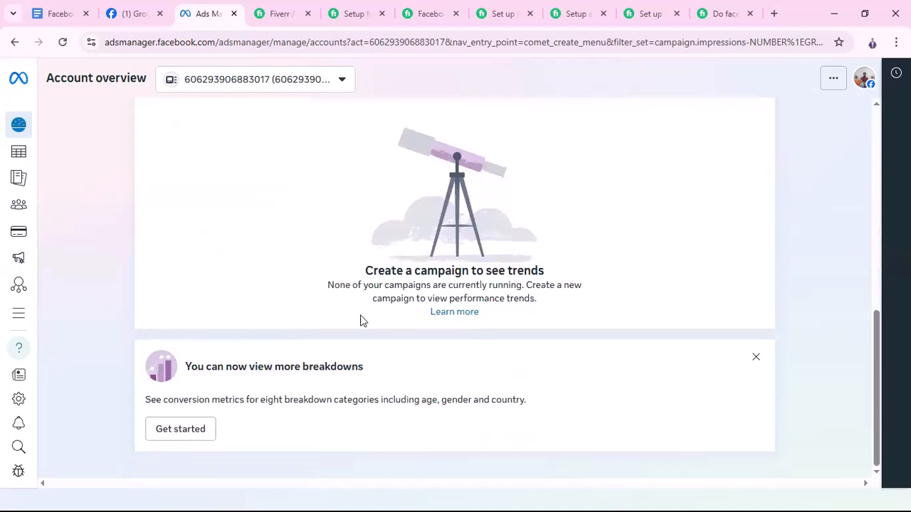
pyautogui.scroll(1, 408, 354)
pyautogui.scroll(5, 408, 354)
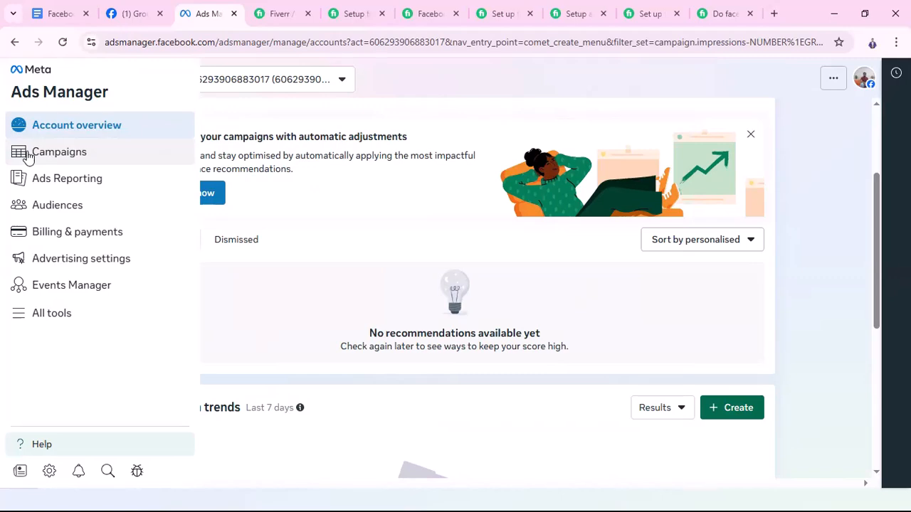
# Examine the campaign list's columns through to the end dates, and view the new campaign objectives without creating a campaign
pyautogui.click(24, 157)
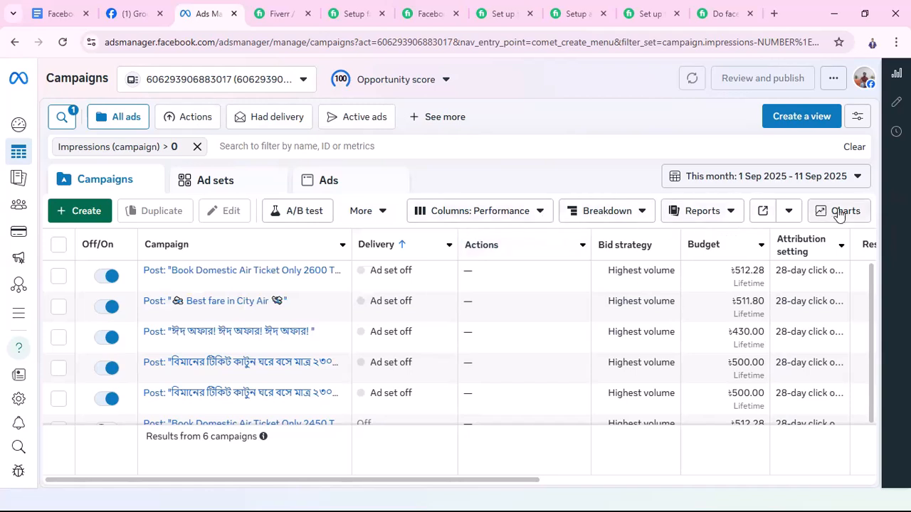
pyautogui.moveTo(522, 481); pyautogui.dragTo(459, 494)
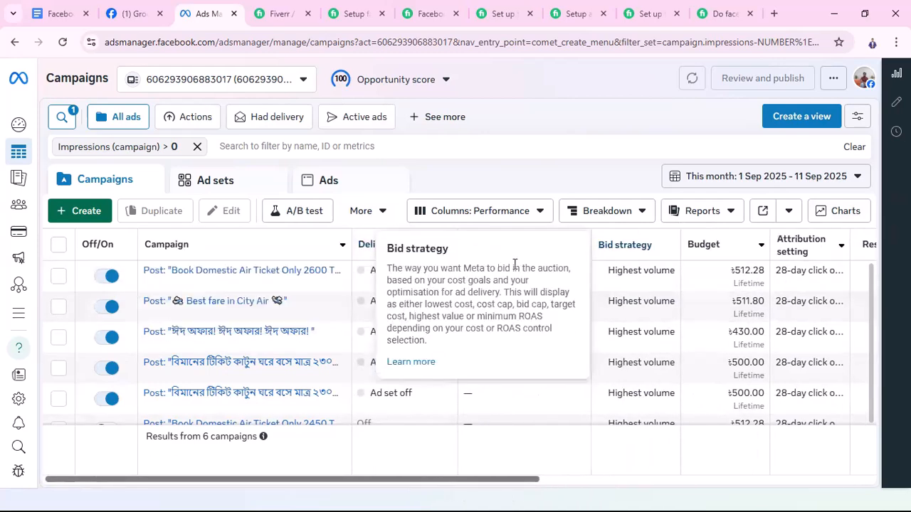
pyautogui.moveTo(506, 481); pyautogui.dragTo(630, 496)
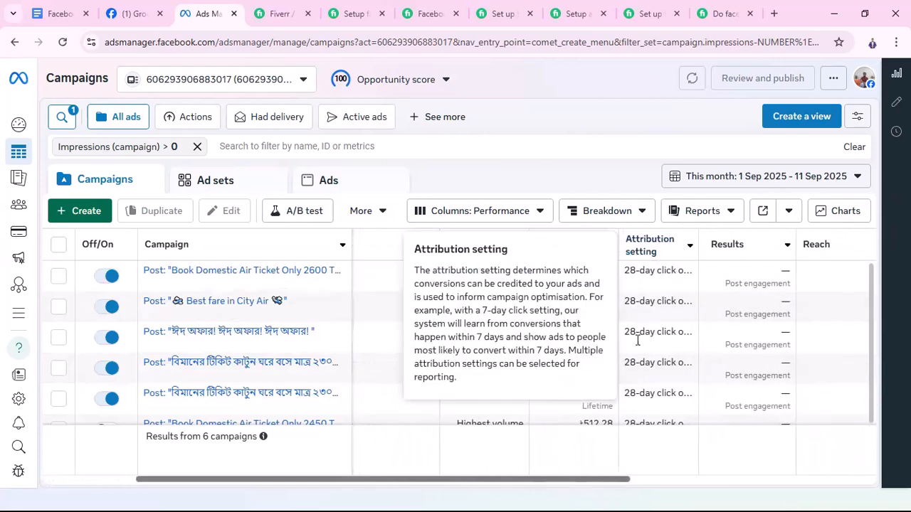
pyautogui.moveTo(550, 484); pyautogui.dragTo(864, 495)
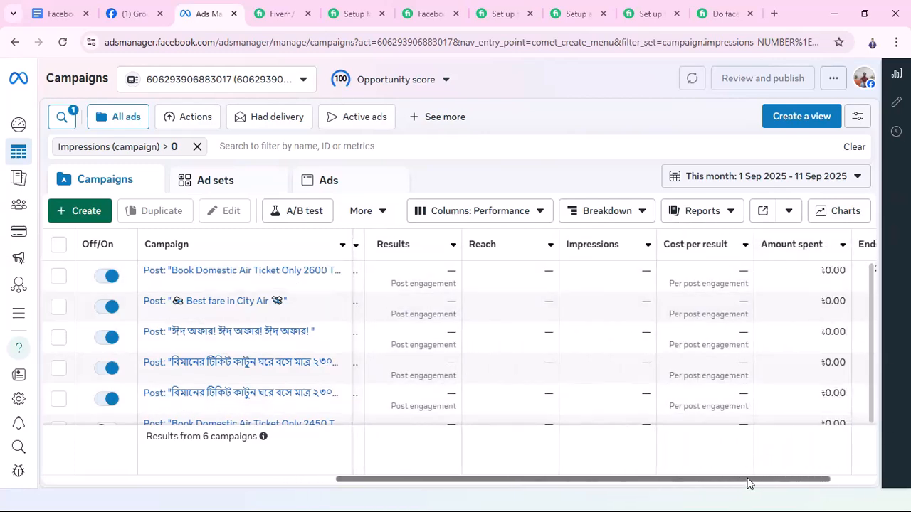
pyautogui.moveTo(749, 484); pyautogui.dragTo(792, 482)
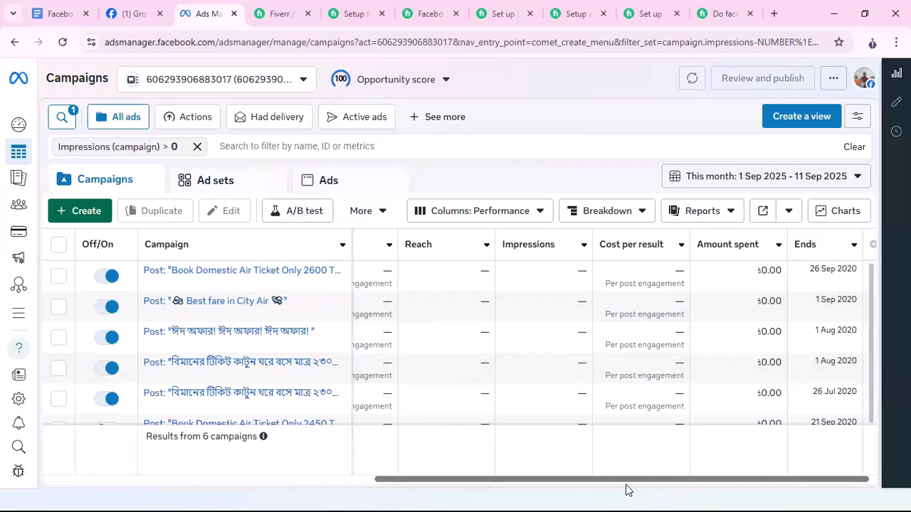
pyautogui.moveTo(621, 482); pyautogui.dragTo(311, 489)
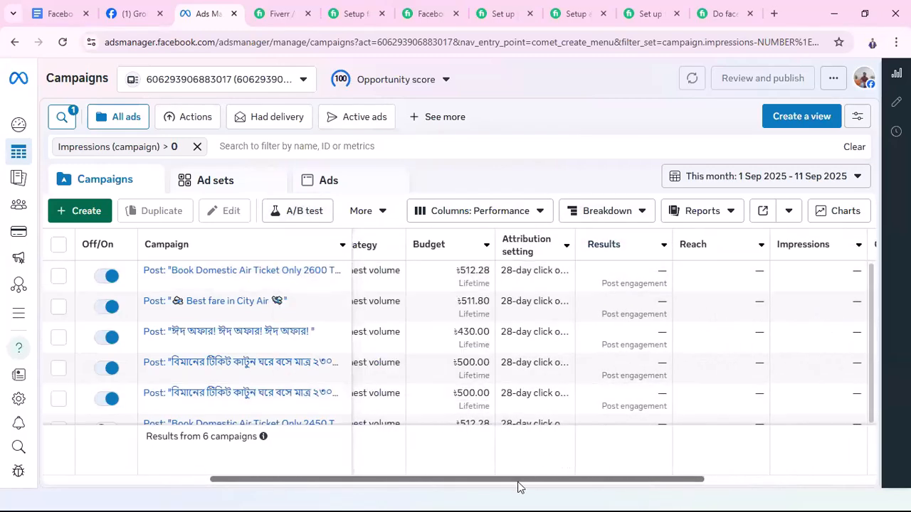
pyautogui.moveTo(372, 491); pyautogui.dragTo(102, 494)
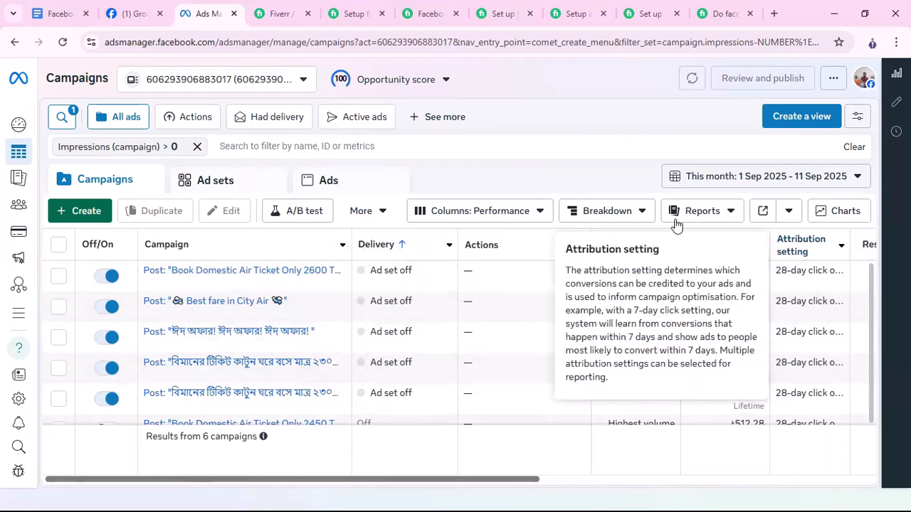
pyautogui.hscroll(5, 486, 484)
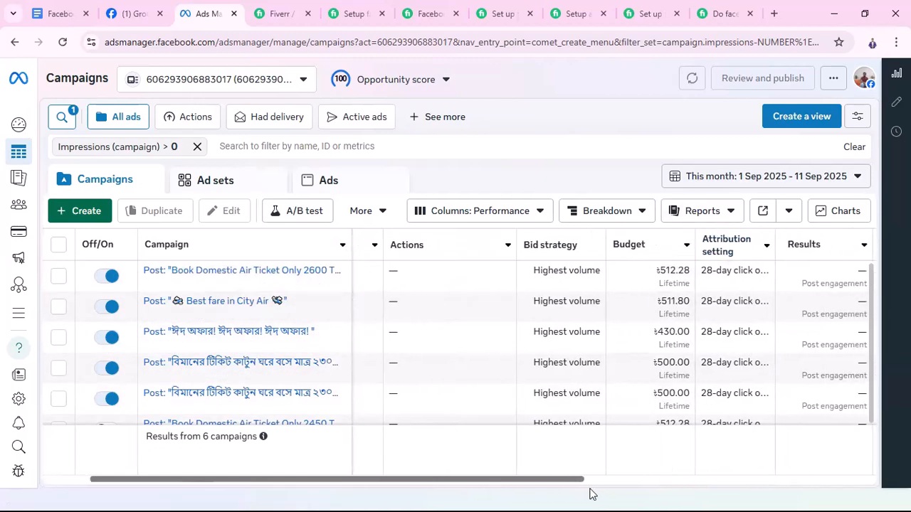
pyautogui.hscroll(1, 702, 497)
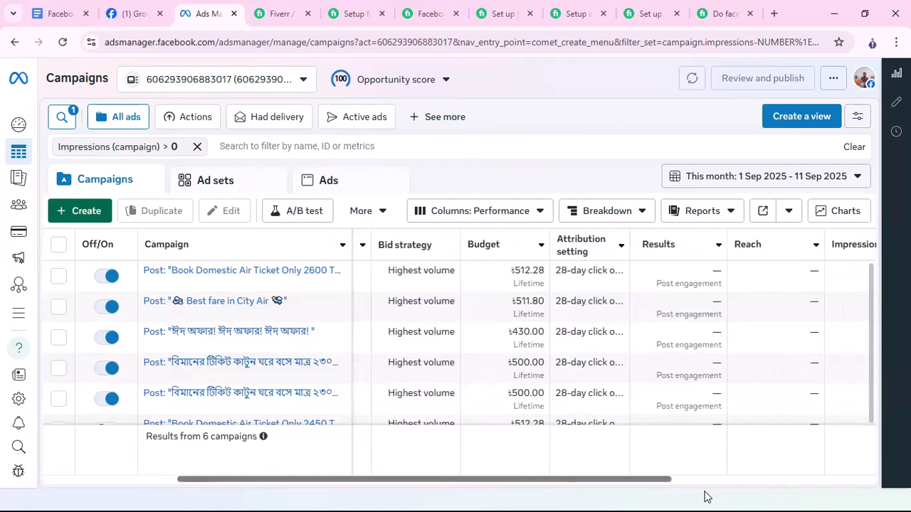
pyautogui.hscroll(3, 705, 496)
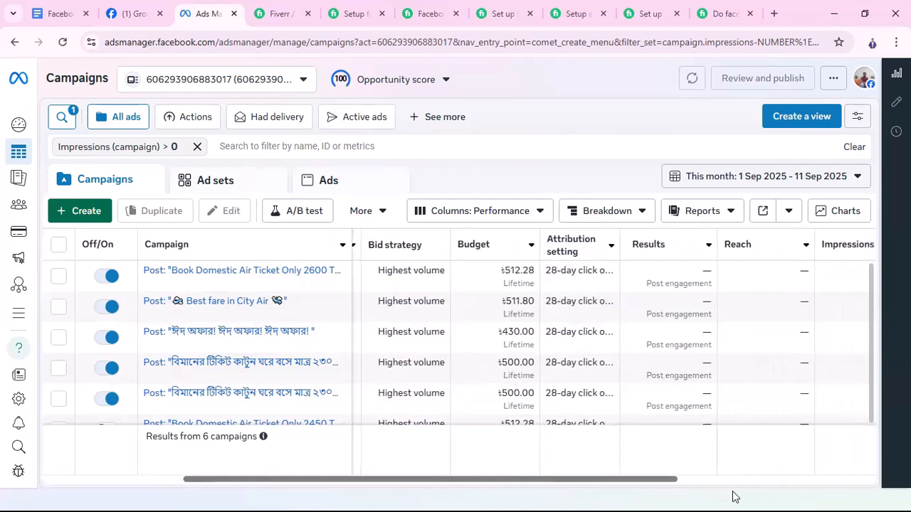
pyautogui.hscroll(2, 858, 497)
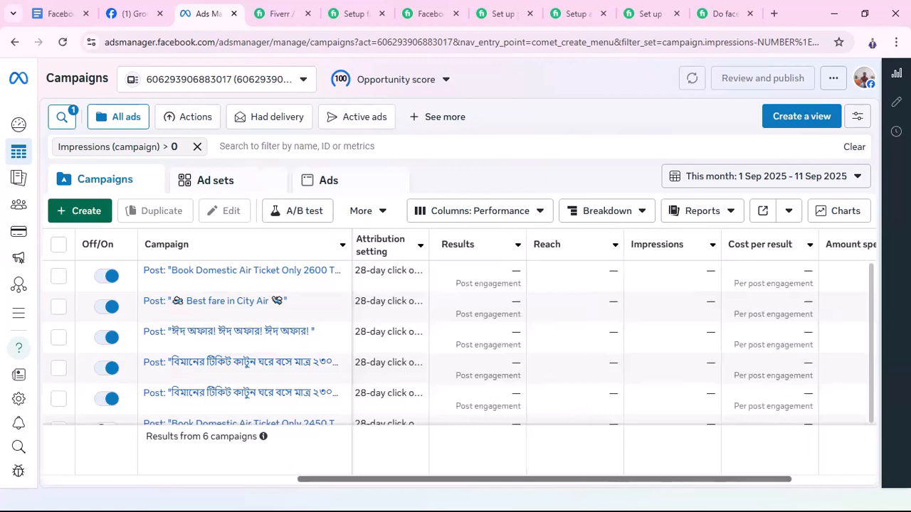
pyautogui.hscroll(3, 795, 489)
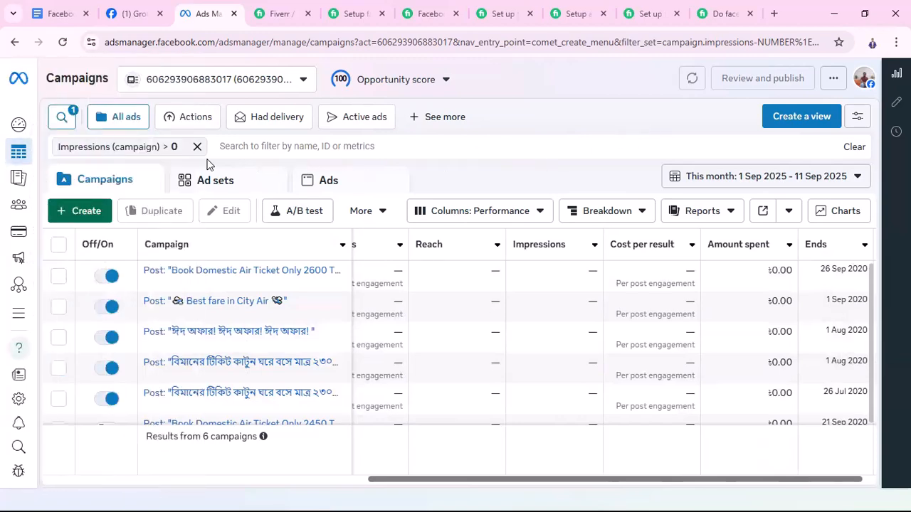
pyautogui.click(86, 213)
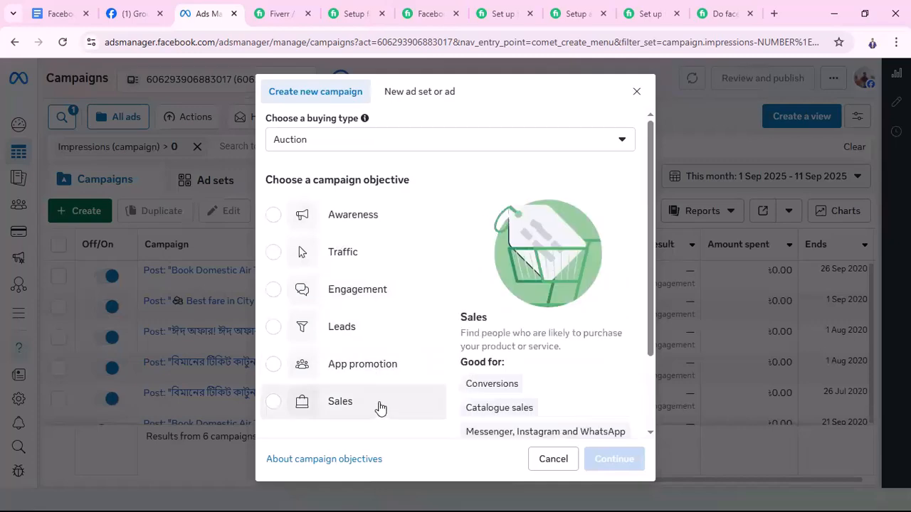
pyautogui.click(552, 459)
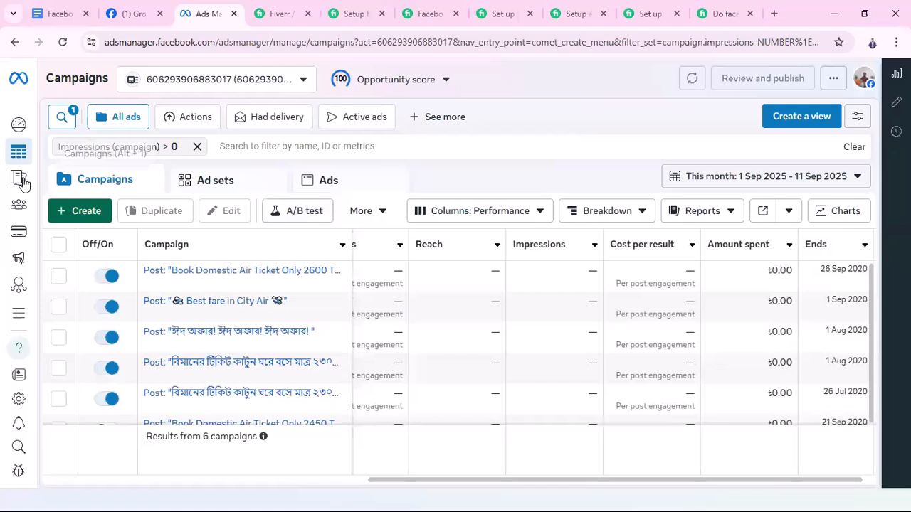
# Open Ads Reporting and dismiss the notice about results for multiple attribution settings
pyautogui.moveTo(24, 183)
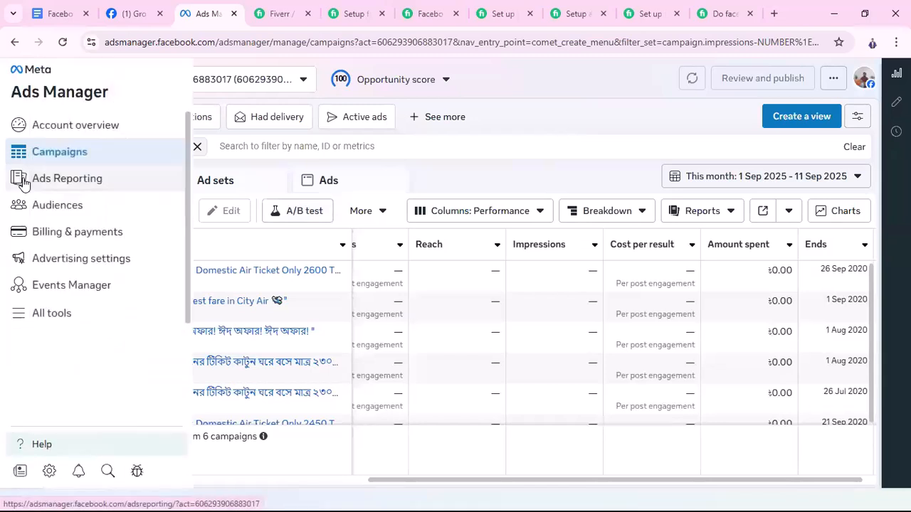
pyautogui.click(78, 184)
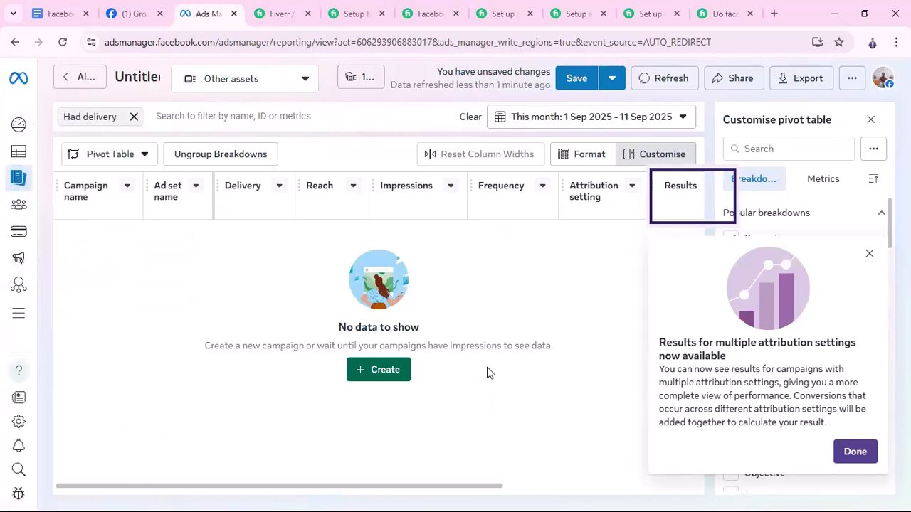
pyautogui.click(854, 451)
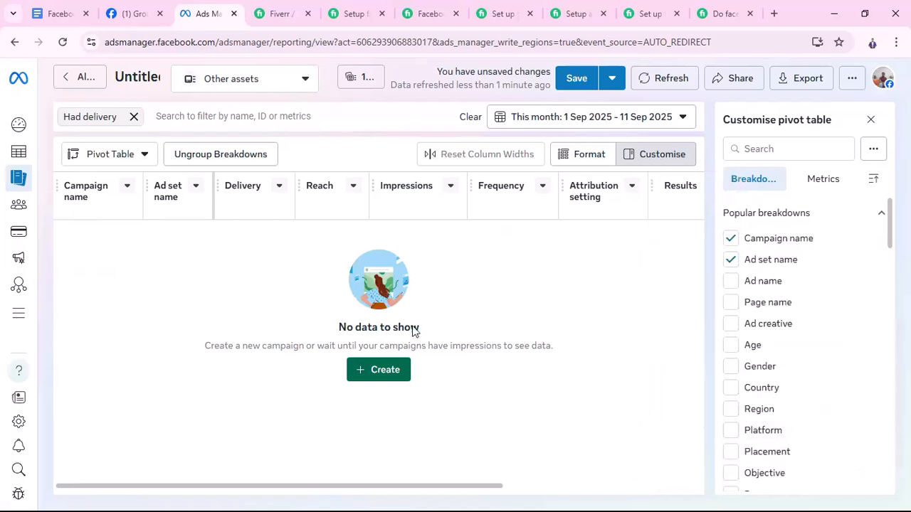
# Set the report's date range to Last year
pyautogui.click(683, 119)
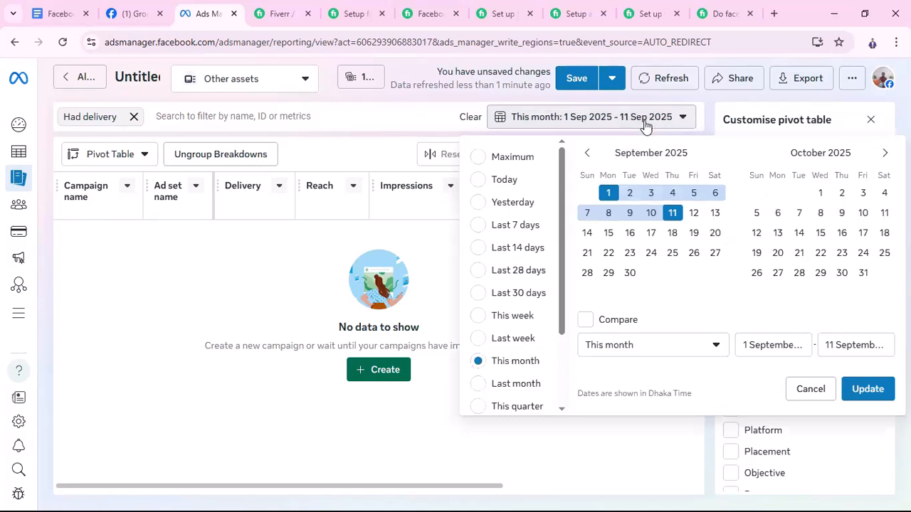
pyautogui.scroll(-3, 510, 349)
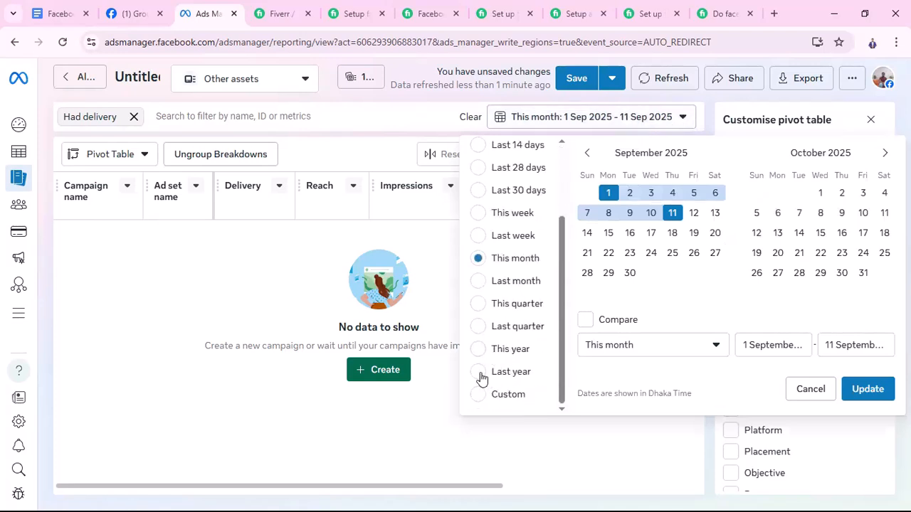
pyautogui.click(479, 373)
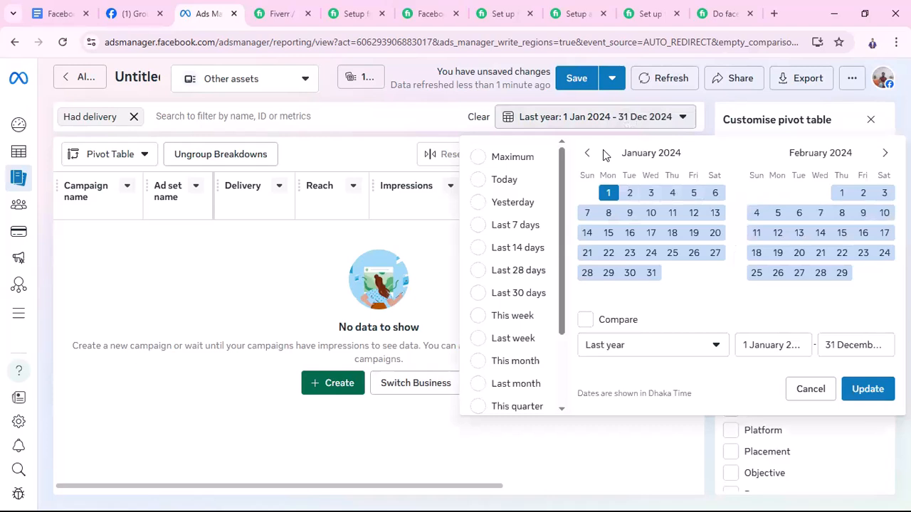
# Try to set a custom date range for the report from 1/1/2019 to 31/12/2024
pyautogui.scroll(-2, 488, 382)
pyautogui.click(478, 396)
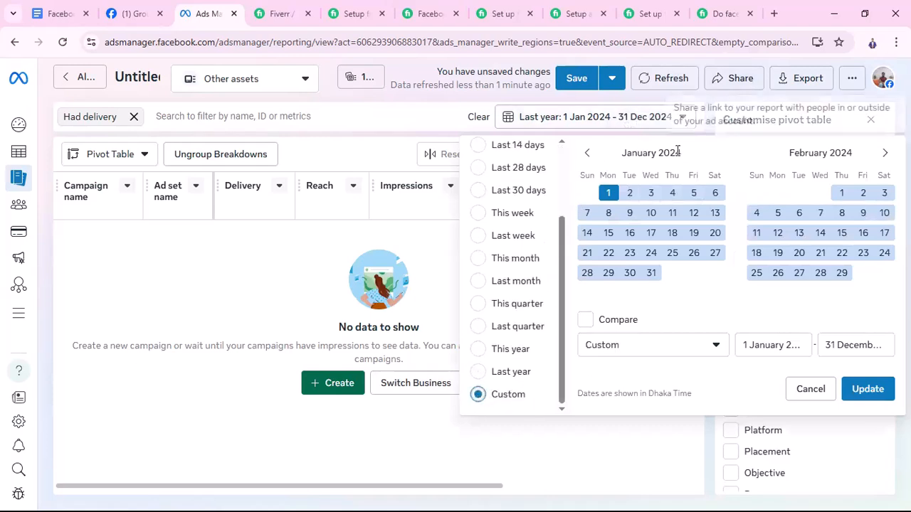
pyautogui.click(587, 153)
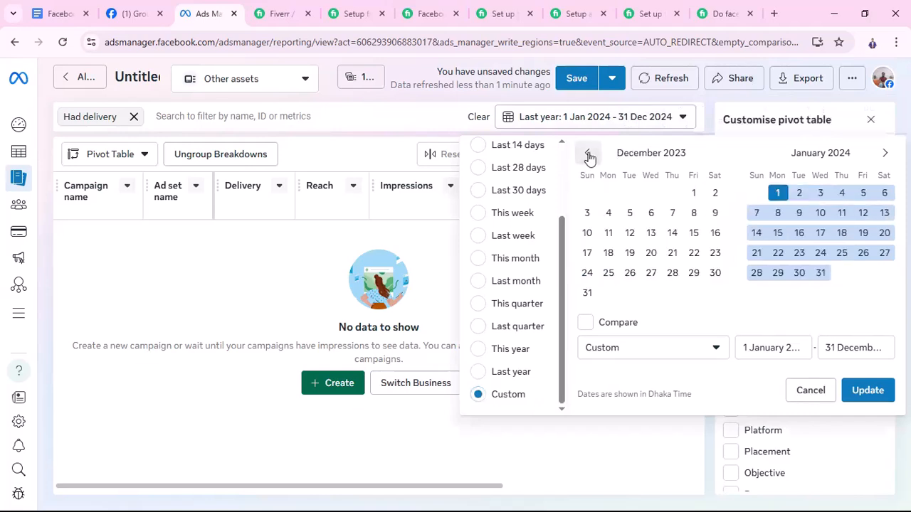
pyautogui.click(766, 349)
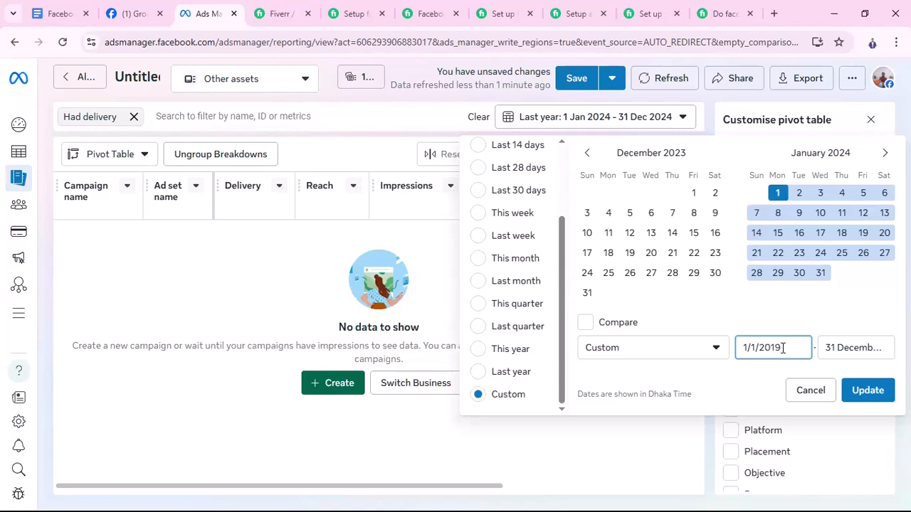
pyautogui.click(837, 351)
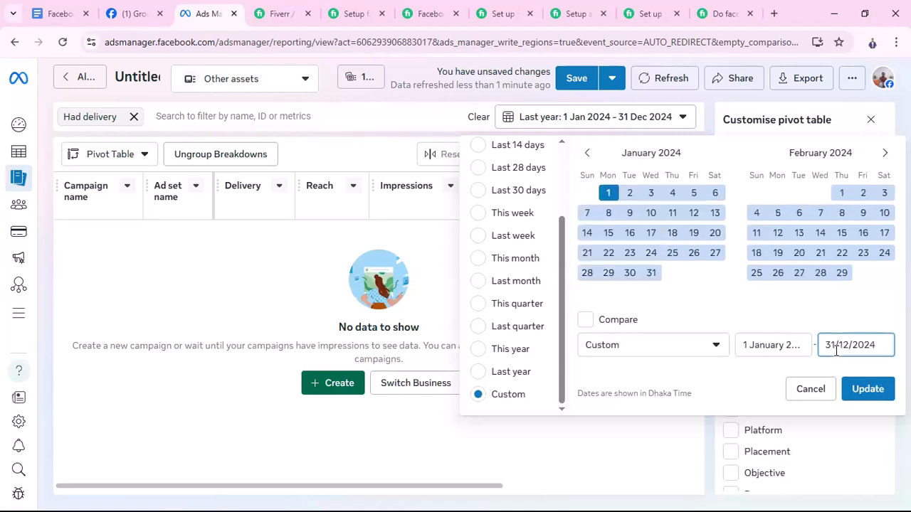
pyautogui.click(868, 395)
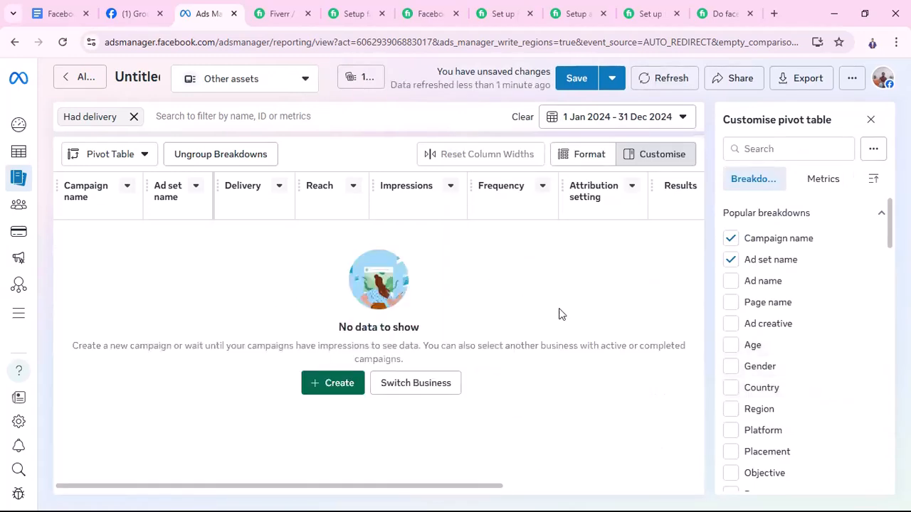
# Replace the report's custom date range with the Last year preset and apply it
pyautogui.click(676, 120)
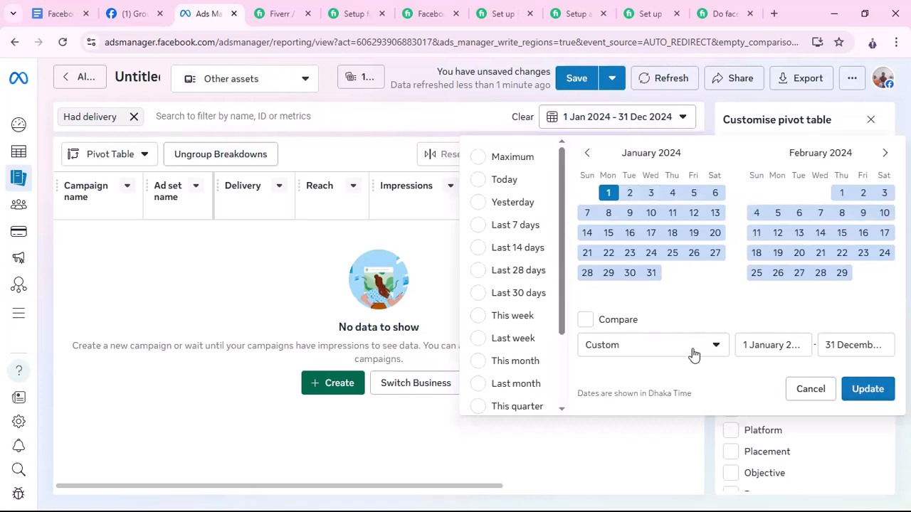
pyautogui.click(778, 347)
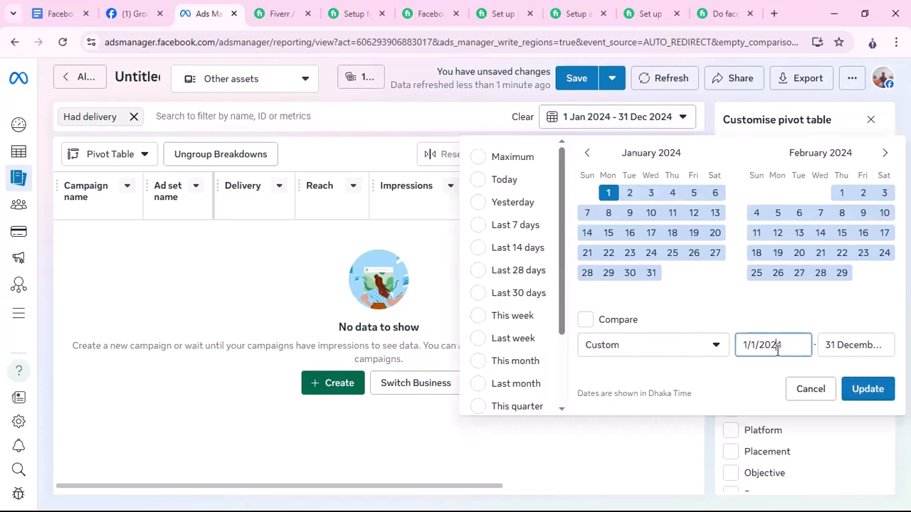
pyautogui.click(714, 352)
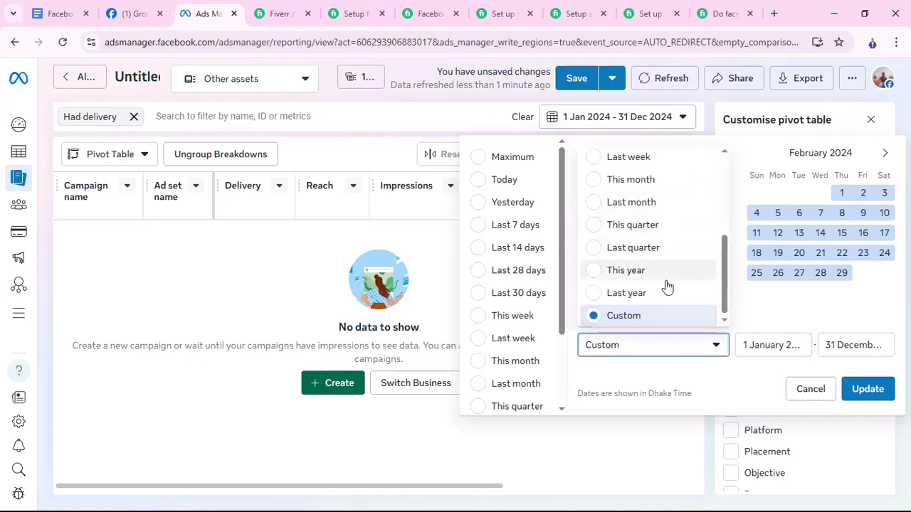
pyautogui.click(595, 293)
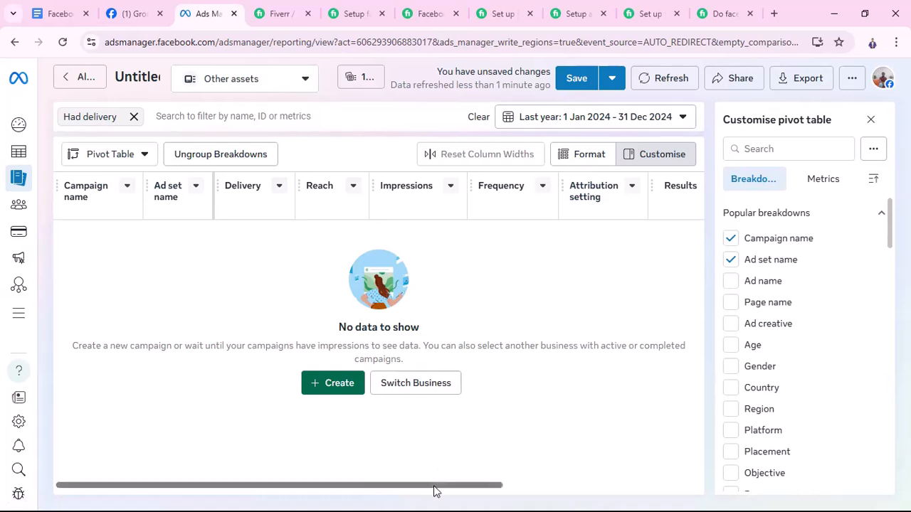
# Examine the report's columns through to Schedule, and open Audiences
pyautogui.moveTo(436, 492); pyautogui.dragTo(656, 497)
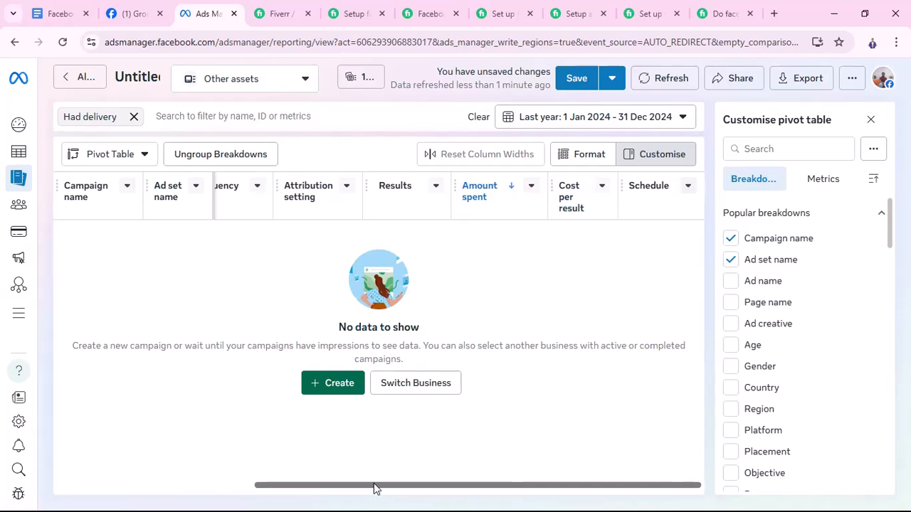
pyautogui.moveTo(376, 489); pyautogui.dragTo(39, 491)
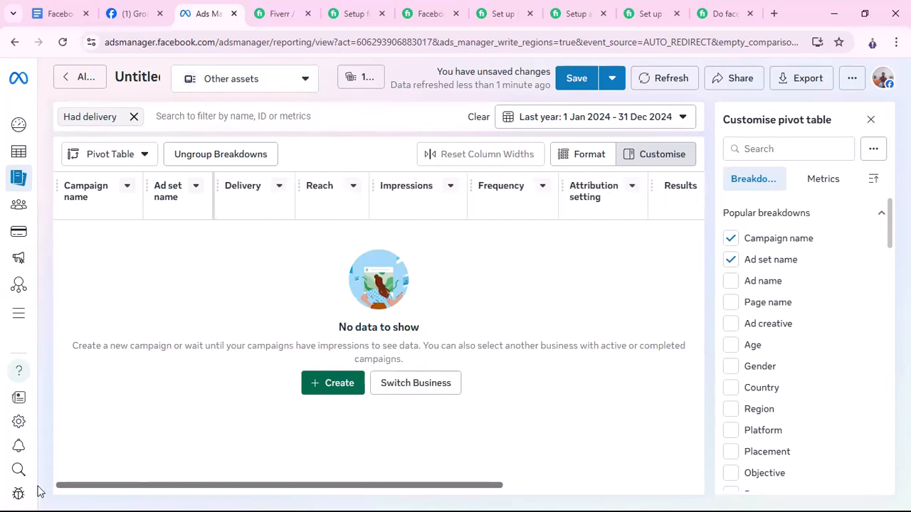
pyautogui.moveTo(19, 178)
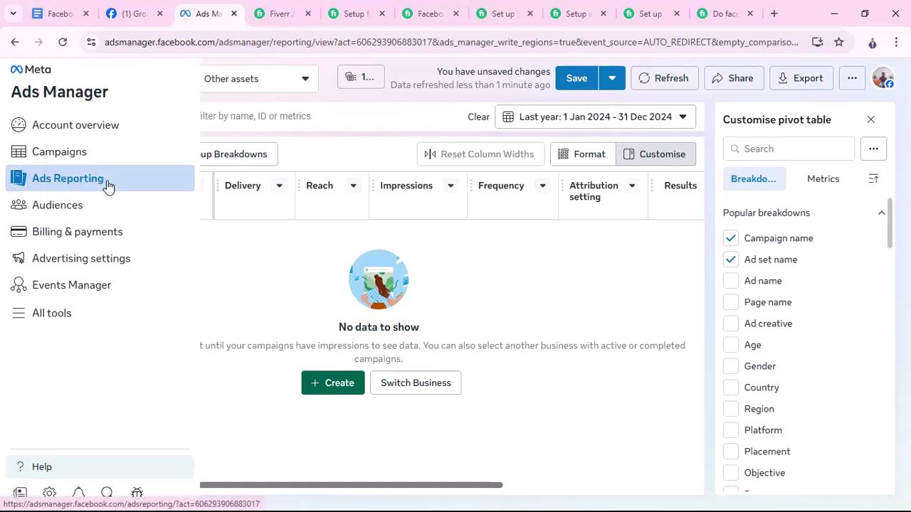
pyautogui.click(60, 208)
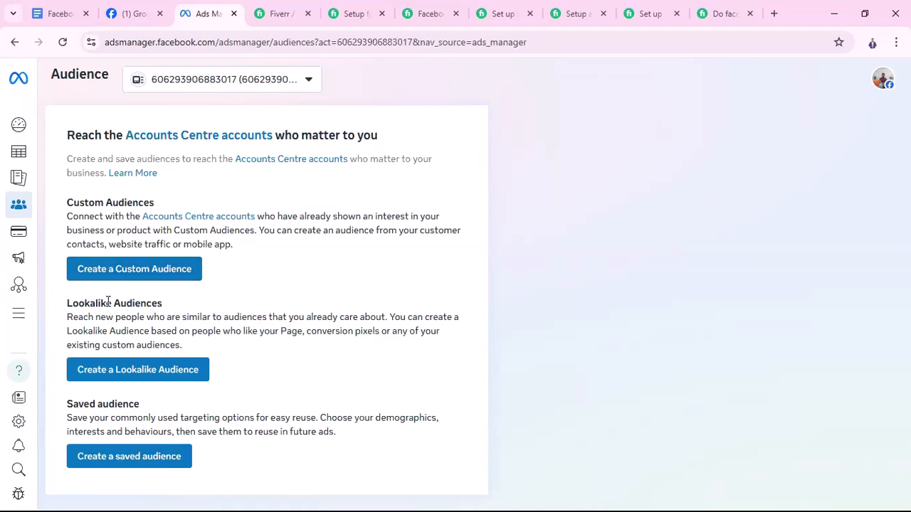
# Switch to the Facebook/Meta marketing A to Z outline in Google Docs and find the topic on retargeting ads under Advanced Facebook Advertising
pyautogui.click(68, 14)
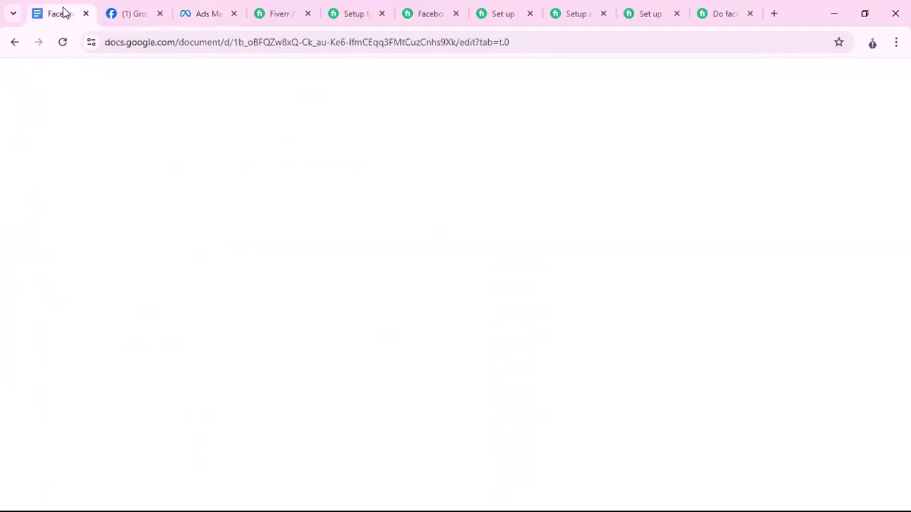
pyautogui.scroll(-3, 476, 324)
pyautogui.scroll(-5, 479, 331)
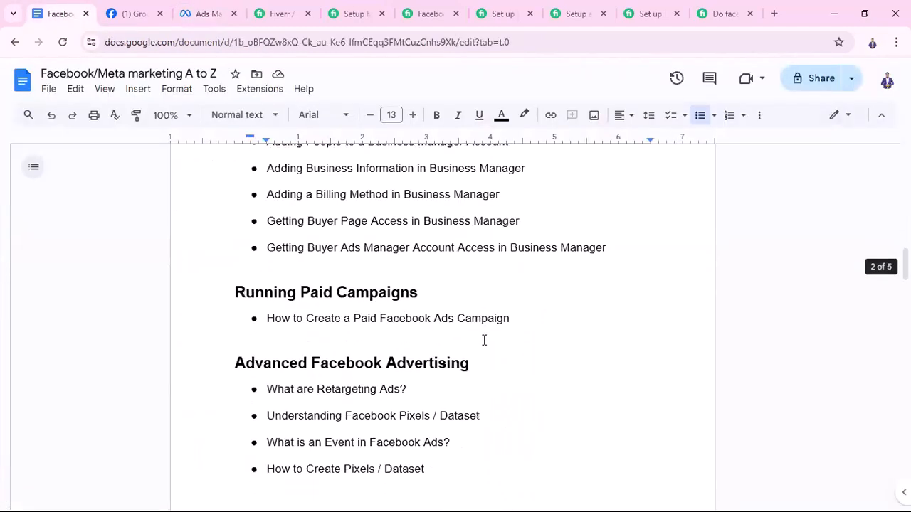
pyautogui.scroll(-10, 484, 340)
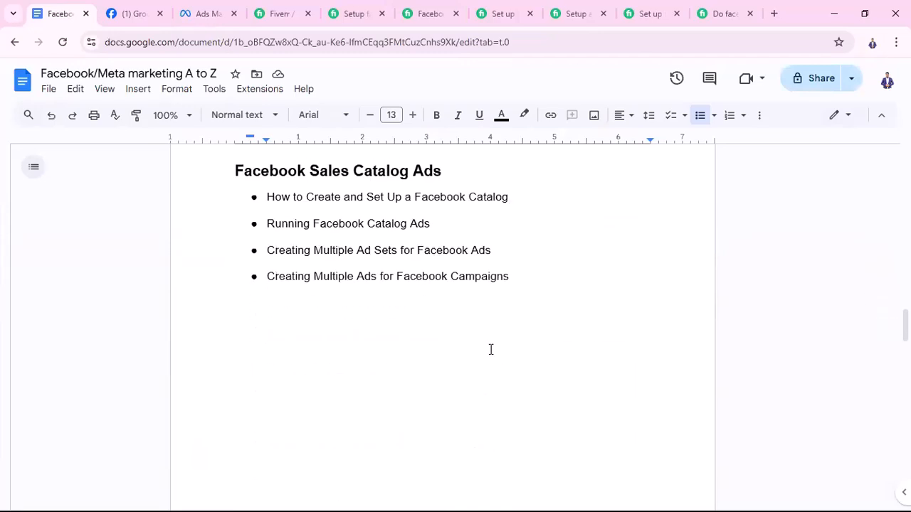
pyautogui.scroll(-12, 490, 349)
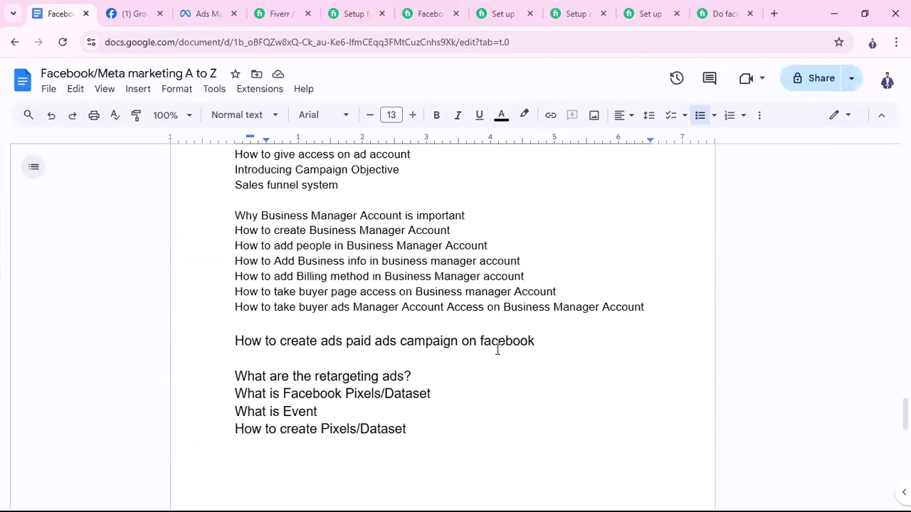
pyautogui.scroll(10, 497, 350)
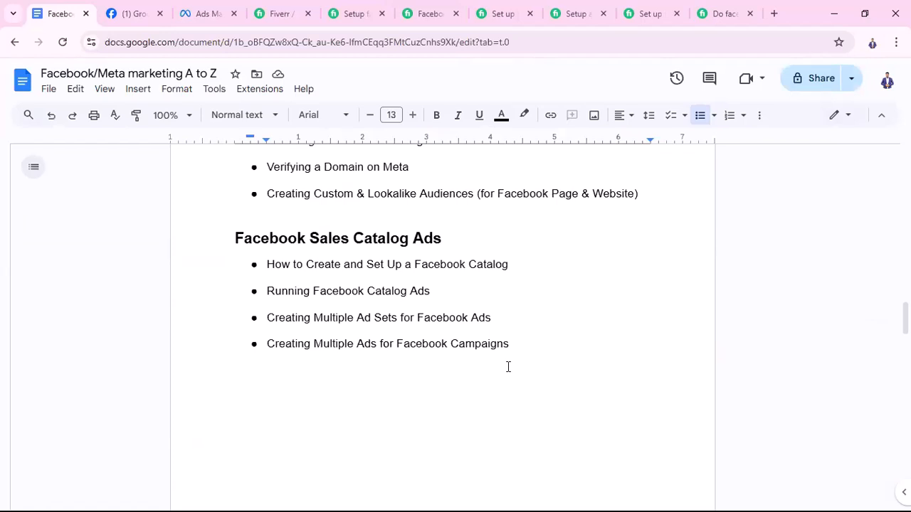
pyautogui.scroll(1, 400, 378)
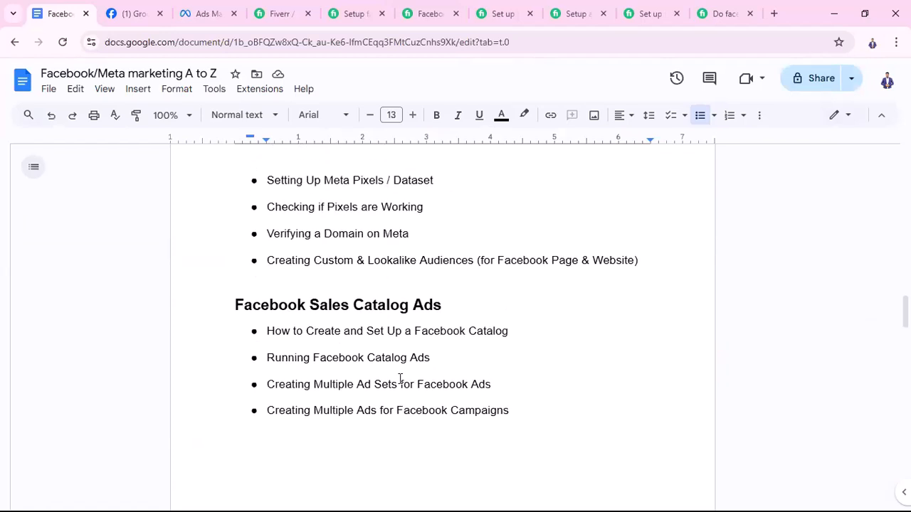
pyautogui.scroll(5, 451, 366)
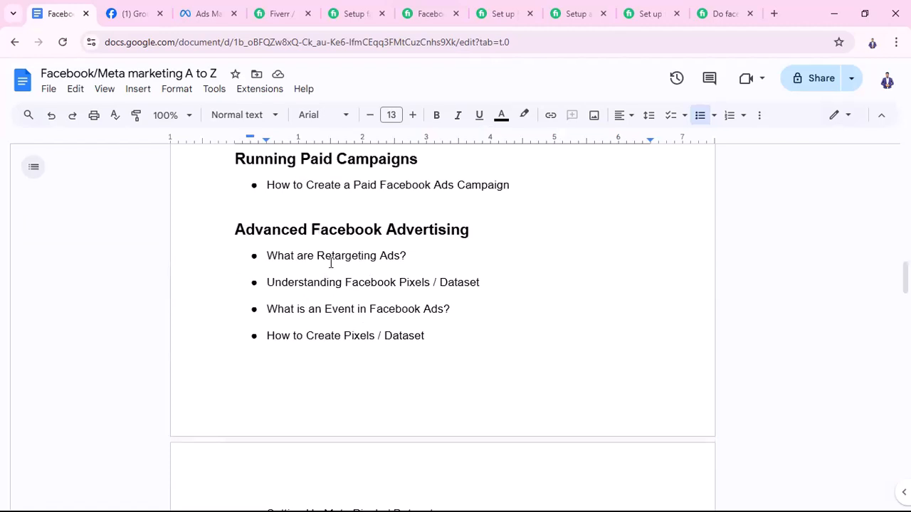
pyautogui.moveTo(269, 257); pyautogui.dragTo(417, 260)
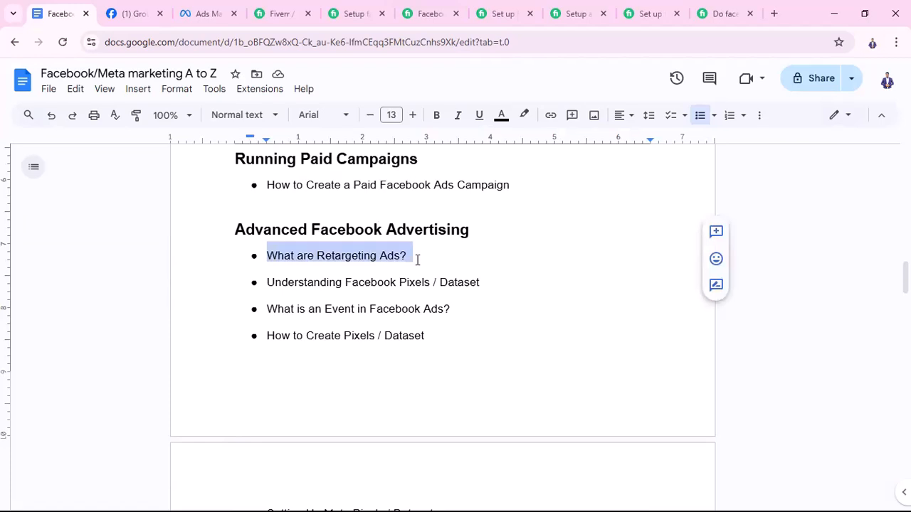
pyautogui.click(417, 260)
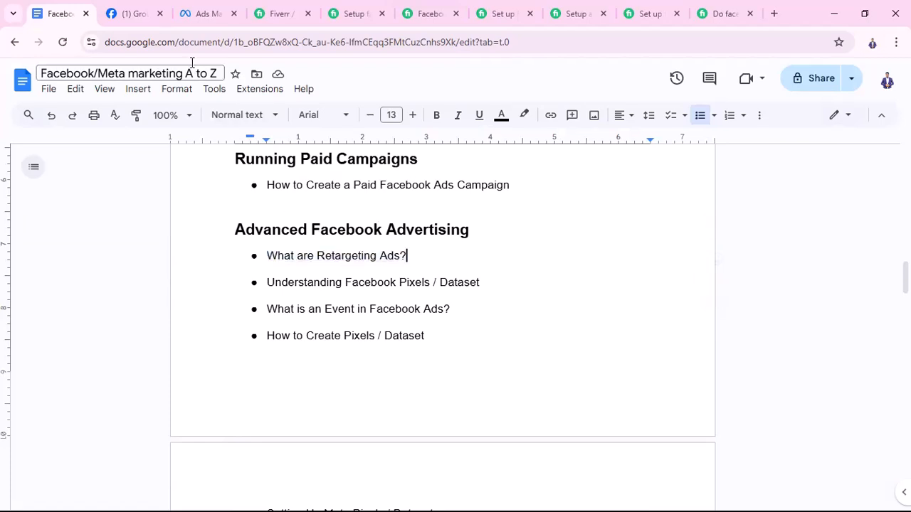
# Switch back to Ads Manager and open Billing & payments
pyautogui.click(130, 16)
pyautogui.click(200, 17)
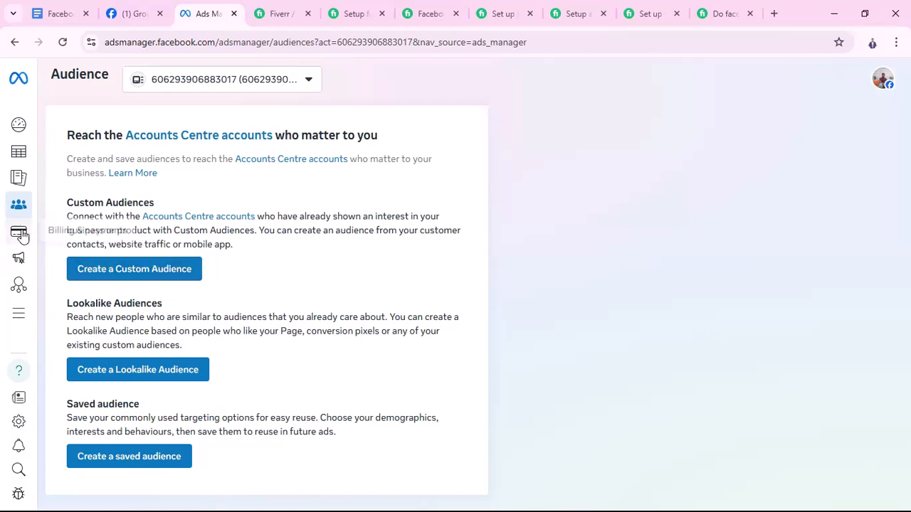
pyautogui.moveTo(20, 232)
pyautogui.click(71, 238)
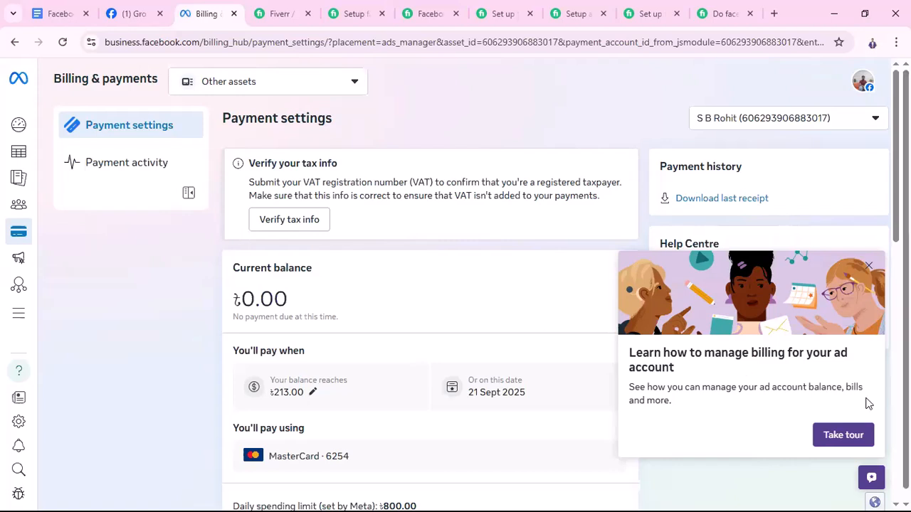
# Take the guided tour on managing the ad account's billing through all four stops and finish it
pyautogui.click(847, 435)
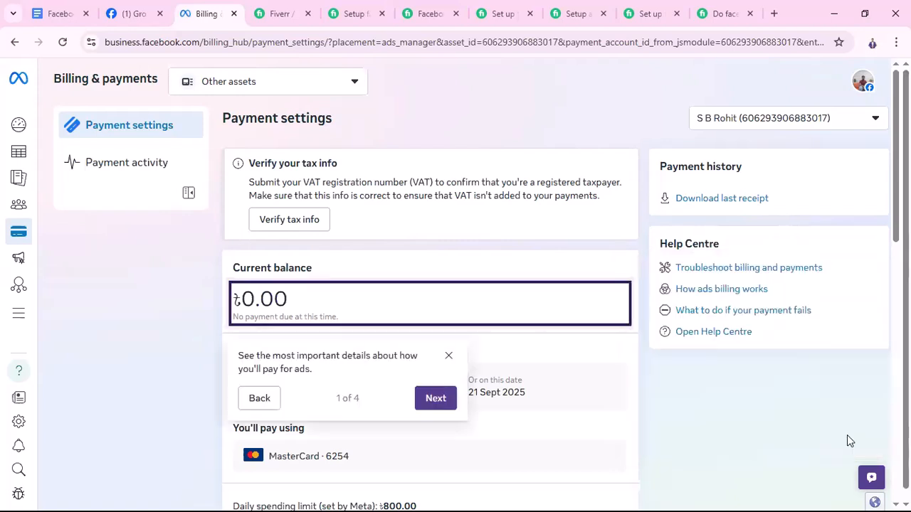
pyautogui.click(438, 399)
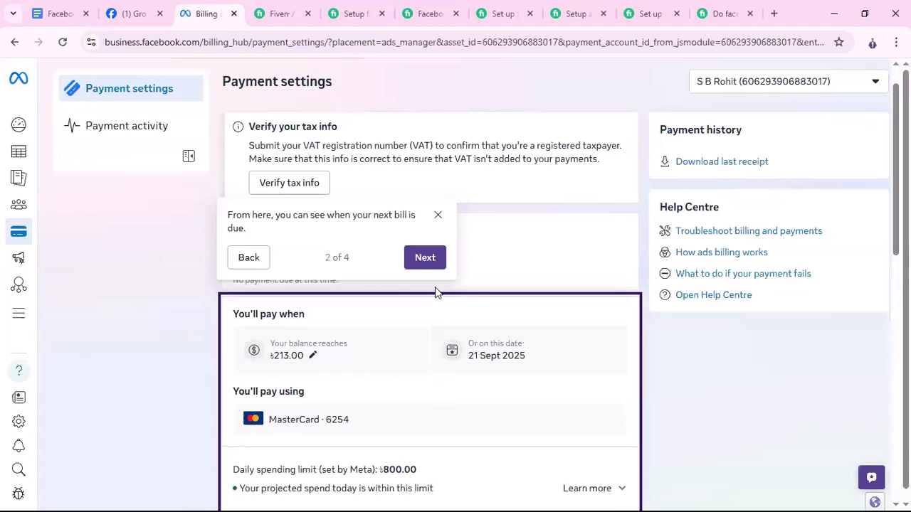
pyautogui.click(435, 266)
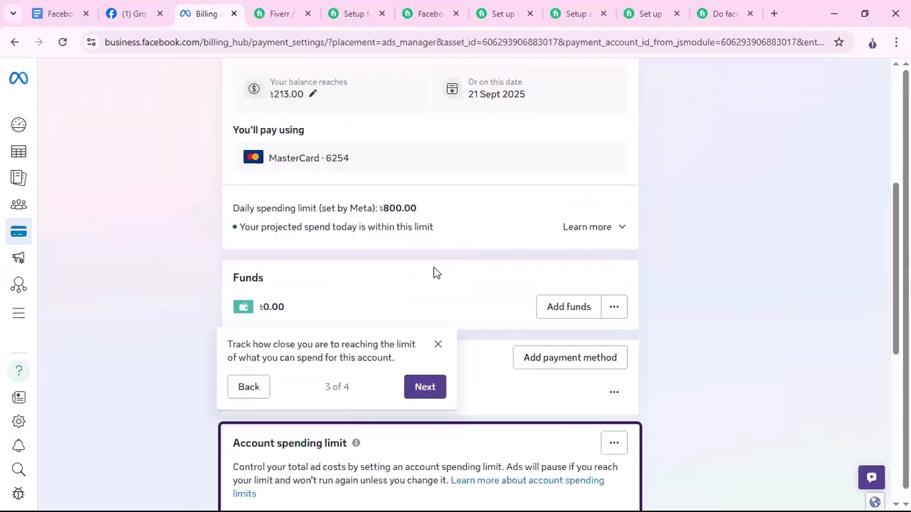
pyautogui.click(425, 387)
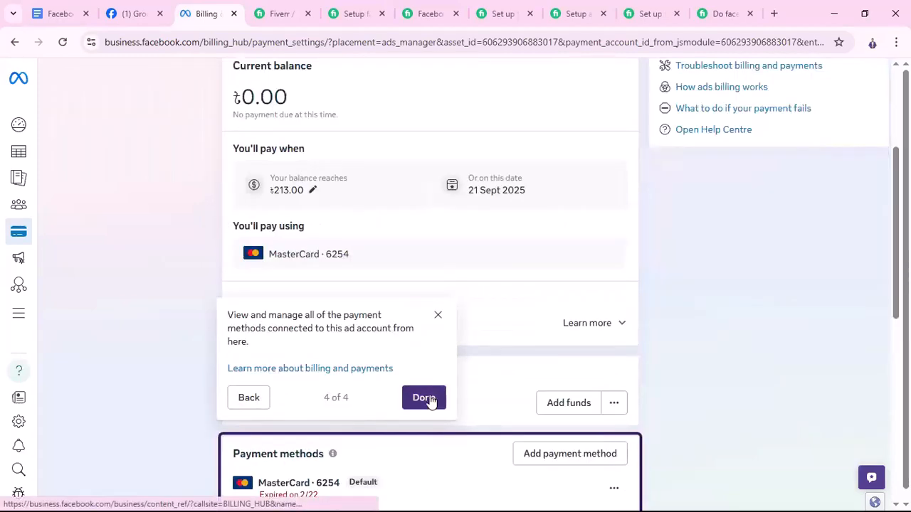
pyautogui.click(427, 400)
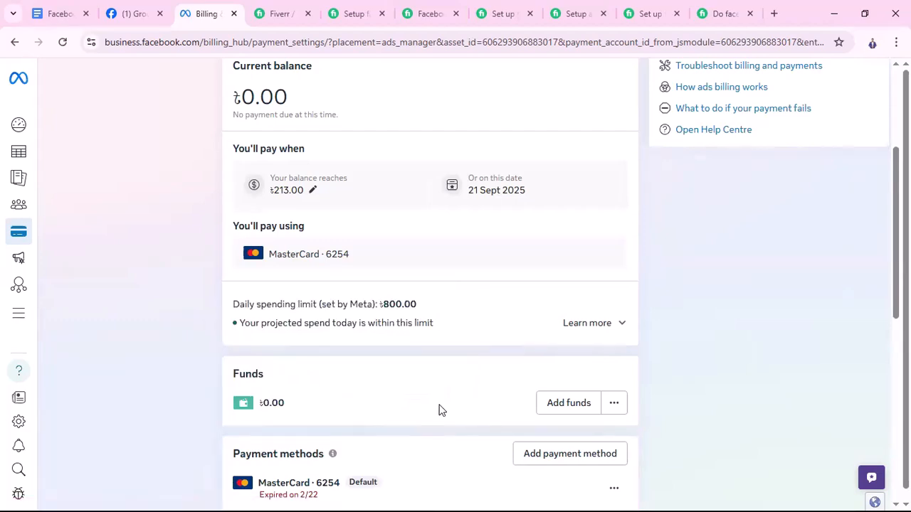
# Examine the payment settings, from the current balance and billing threshold to the funds, payment methods and account spending limit
pyautogui.scroll(-2, 438, 410)
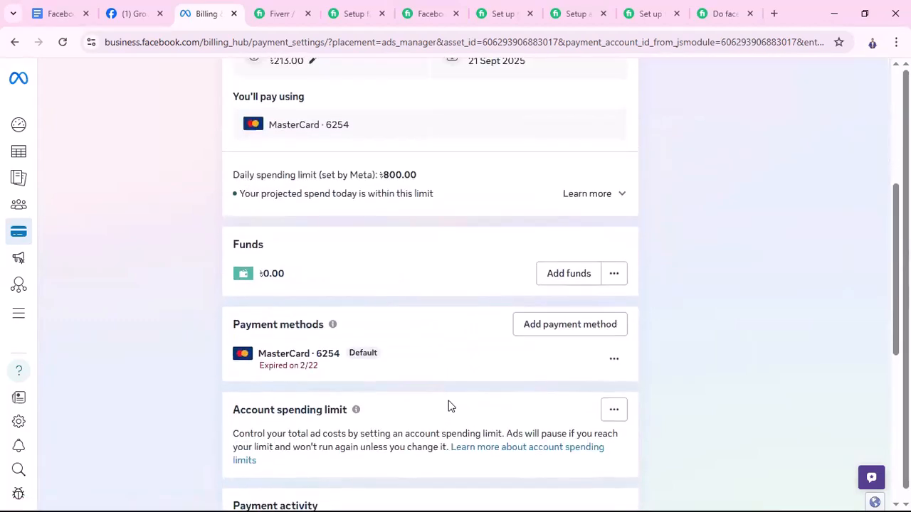
pyautogui.scroll(5, 448, 407)
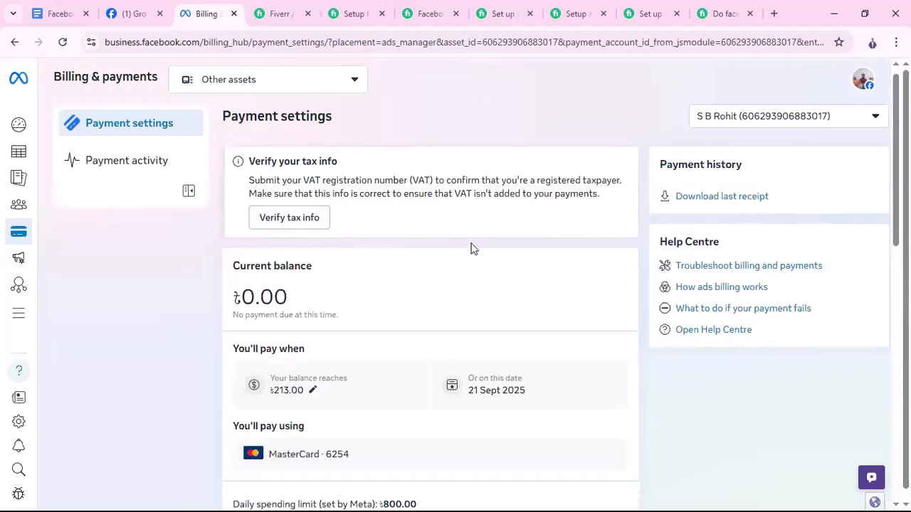
pyautogui.scroll(-1, 471, 249)
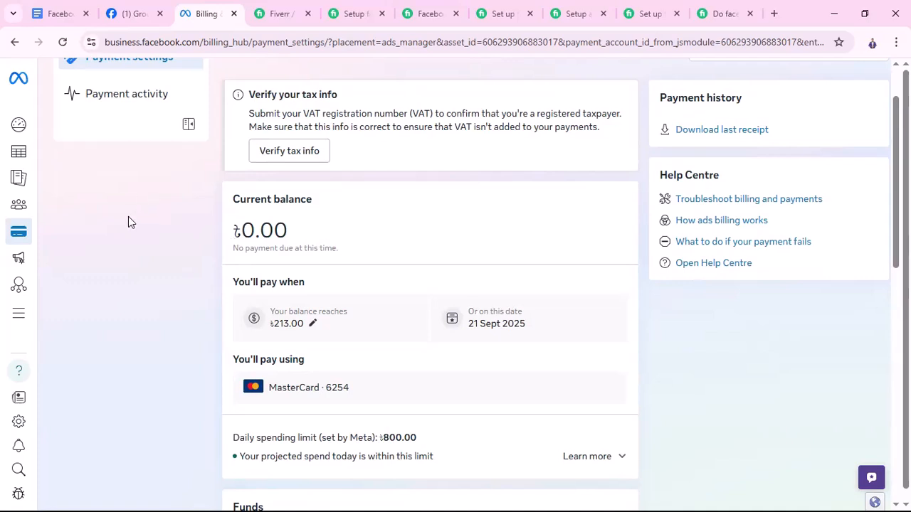
pyautogui.scroll(2, 129, 222)
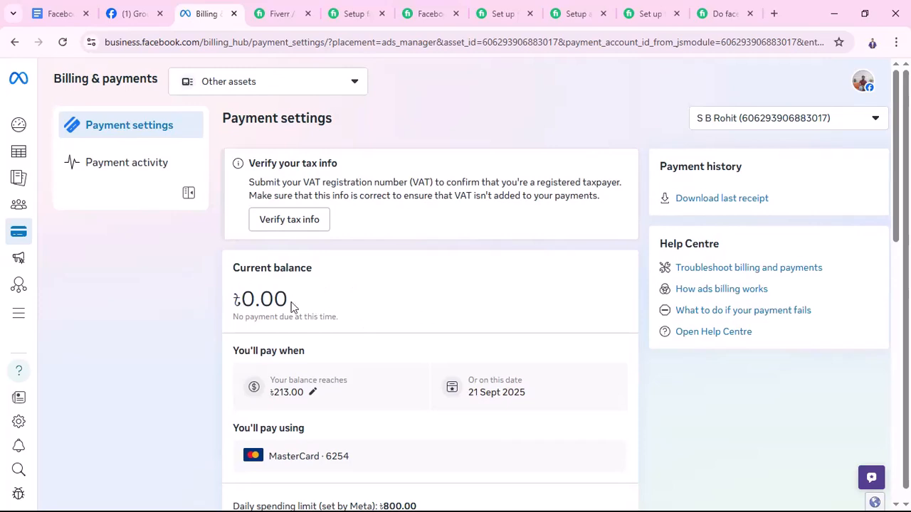
pyautogui.scroll(-2, 456, 345)
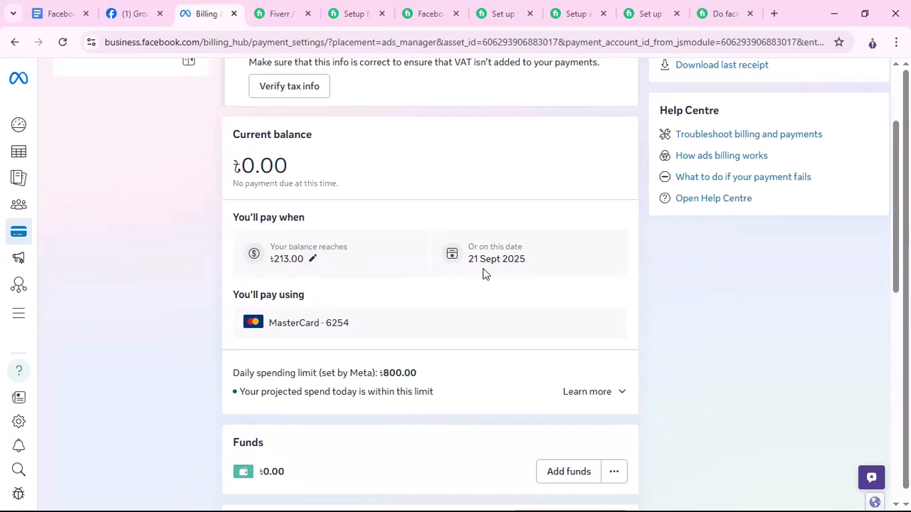
pyautogui.scroll(-1, 371, 288)
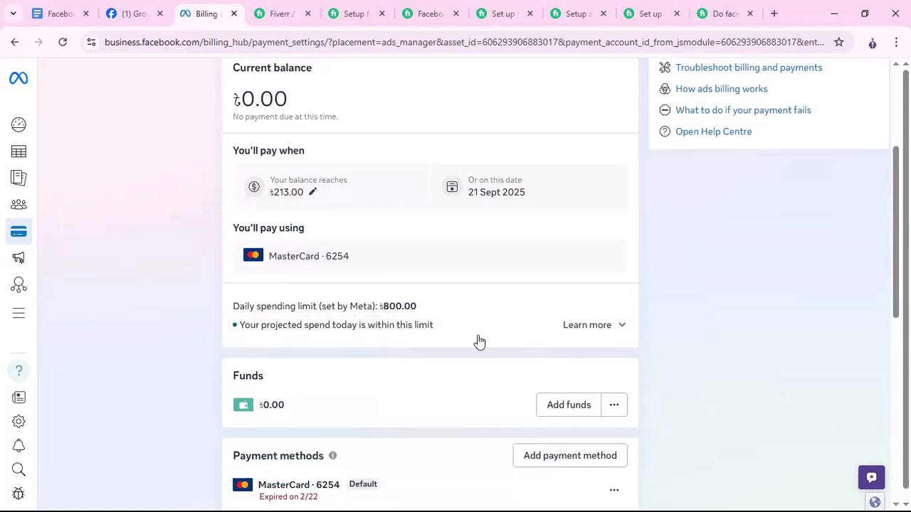
pyautogui.scroll(-2, 461, 365)
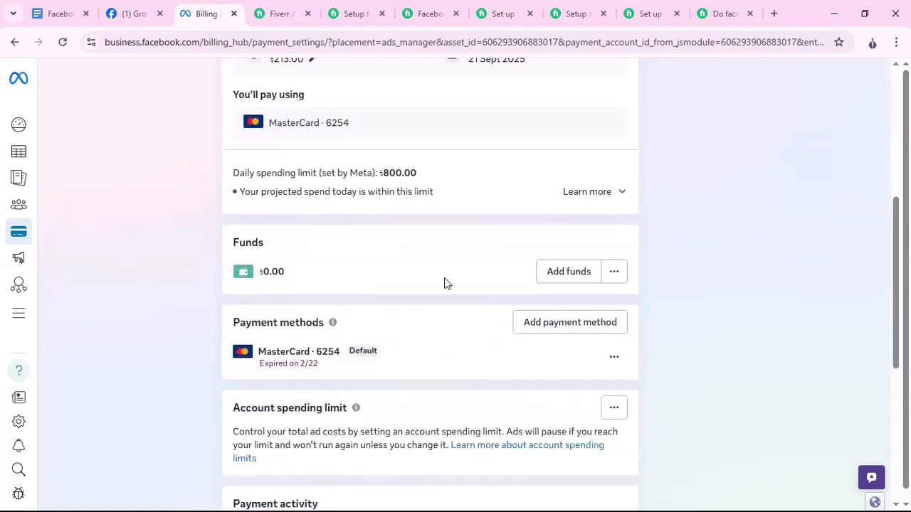
pyautogui.scroll(-2, 544, 281)
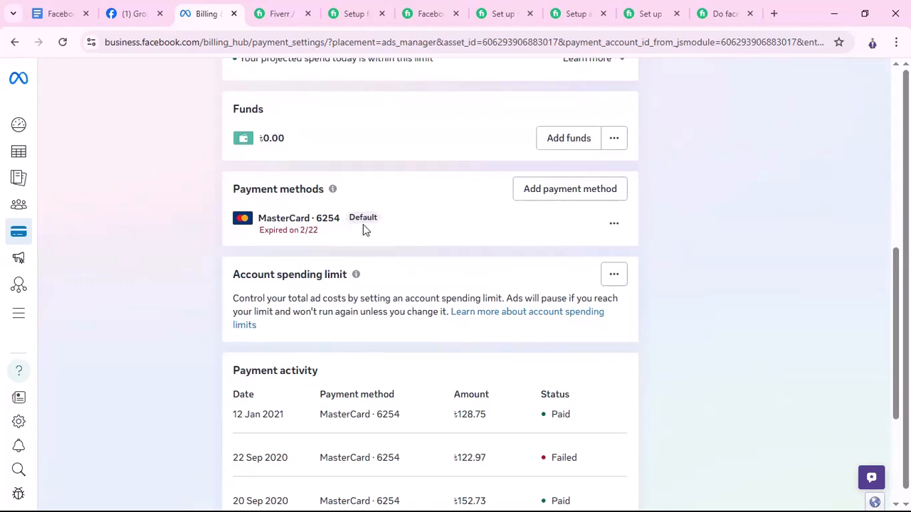
# View the options for the default payment card without choosing one, and look over the recent payment activity
pyautogui.click(614, 225)
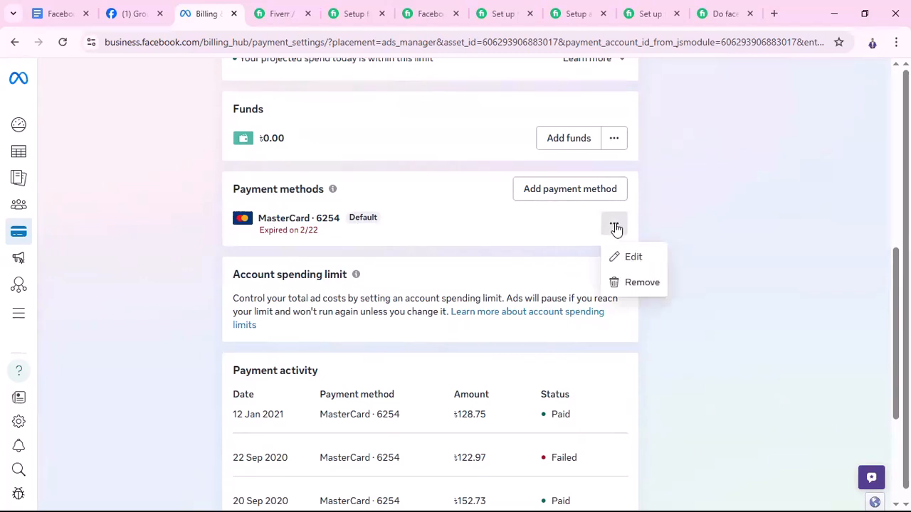
pyautogui.click(679, 229)
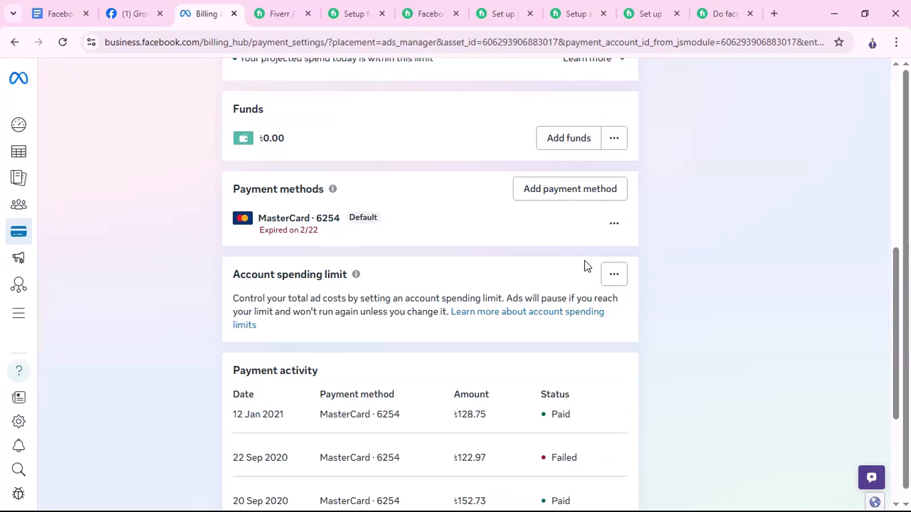
pyautogui.scroll(-1, 585, 265)
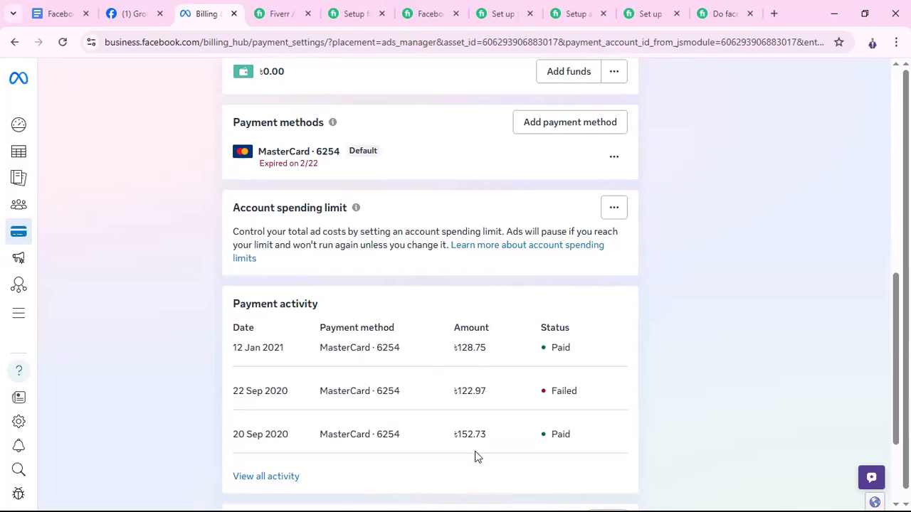
# Open the account's business info for editing and set the billing country or region to Bangladesh in the tax information
pyautogui.scroll(-2, 481, 413)
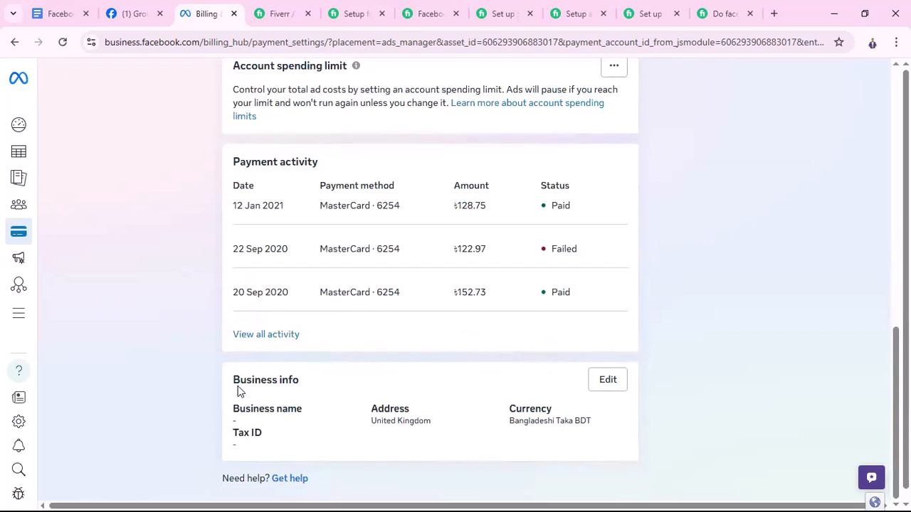
pyautogui.click(606, 380)
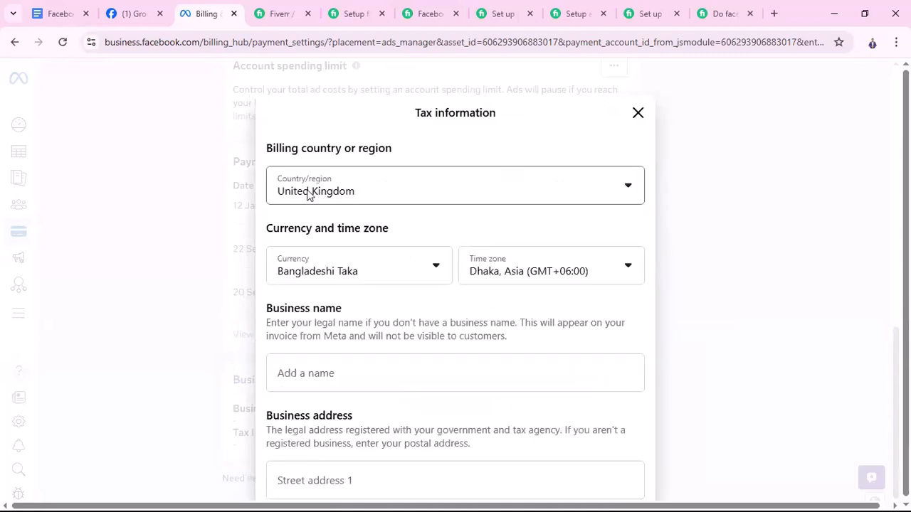
pyautogui.click(609, 187)
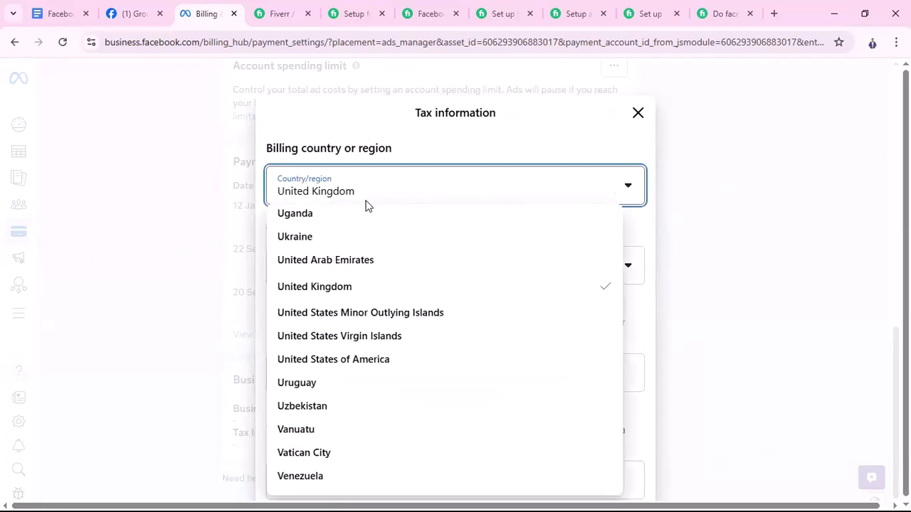
pyautogui.scroll(-2, 398, 387)
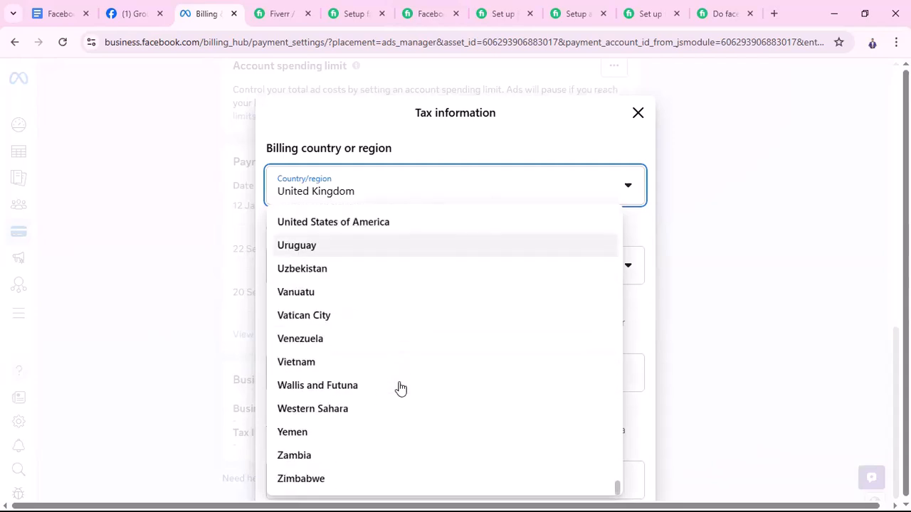
pyautogui.scroll(20, 400, 377)
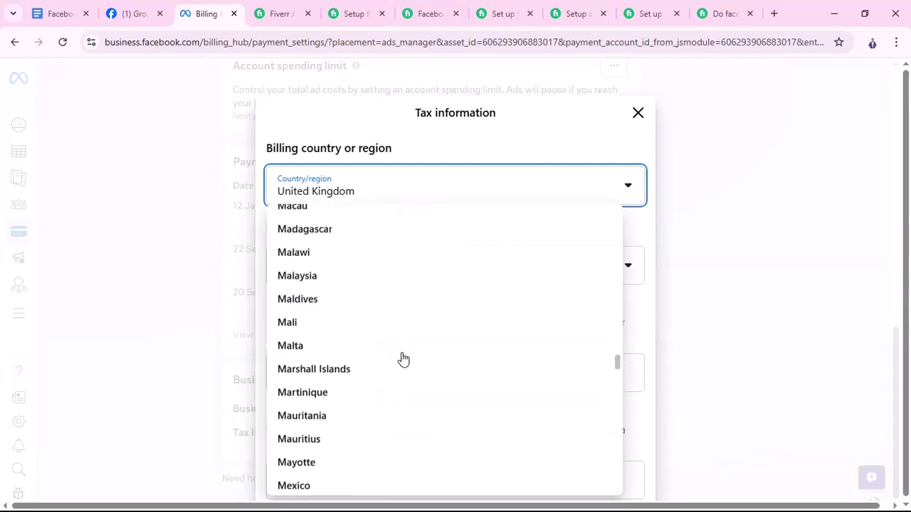
pyautogui.scroll(20, 403, 358)
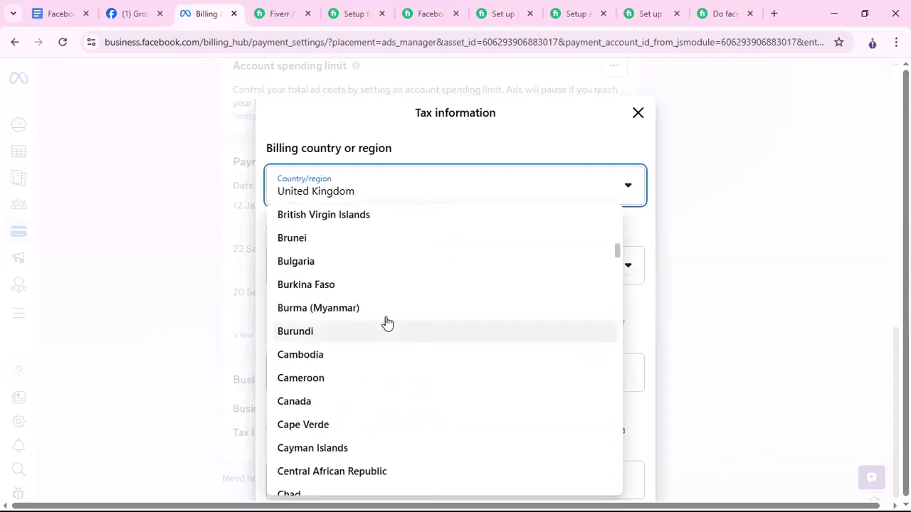
pyautogui.scroll(3, 362, 346)
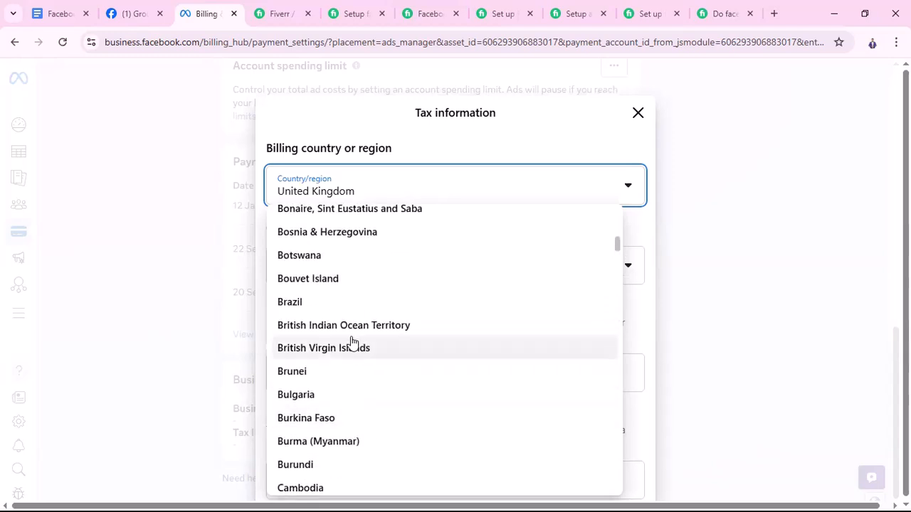
pyautogui.scroll(6, 352, 342)
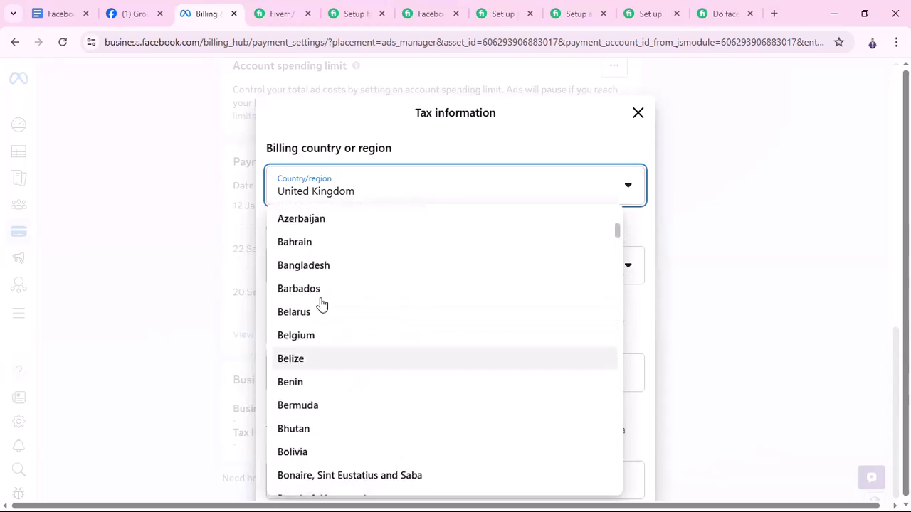
pyautogui.click(315, 265)
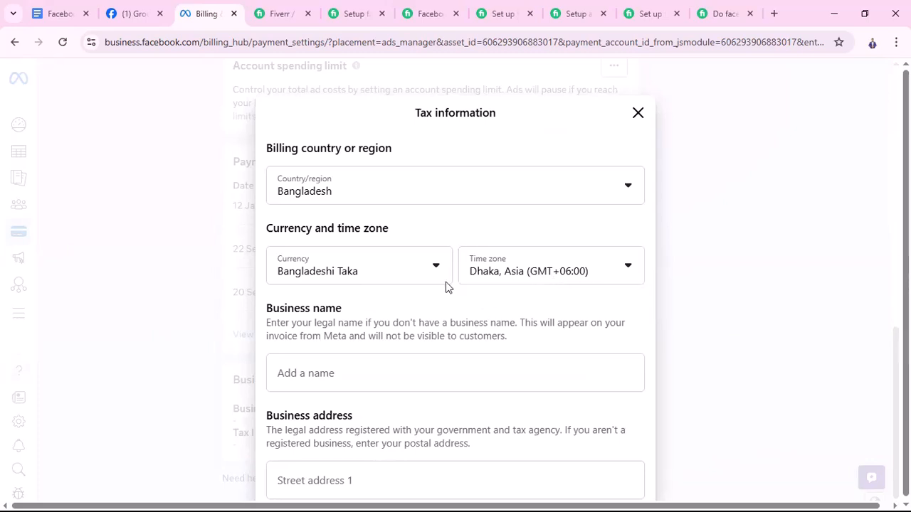
# Enter the owner's full name as the business name and fill in the business address from the saved address suggestion
pyautogui.scroll(-1, 509, 335)
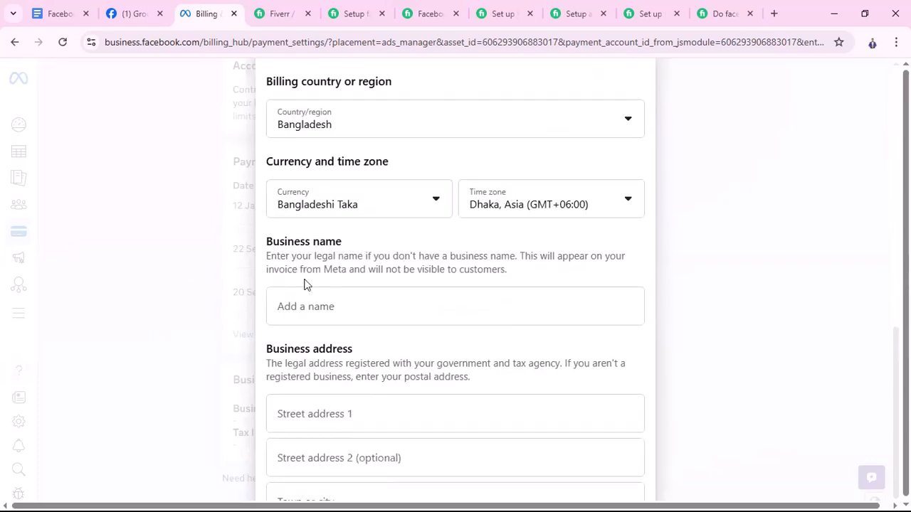
pyautogui.scroll(-1, 356, 288)
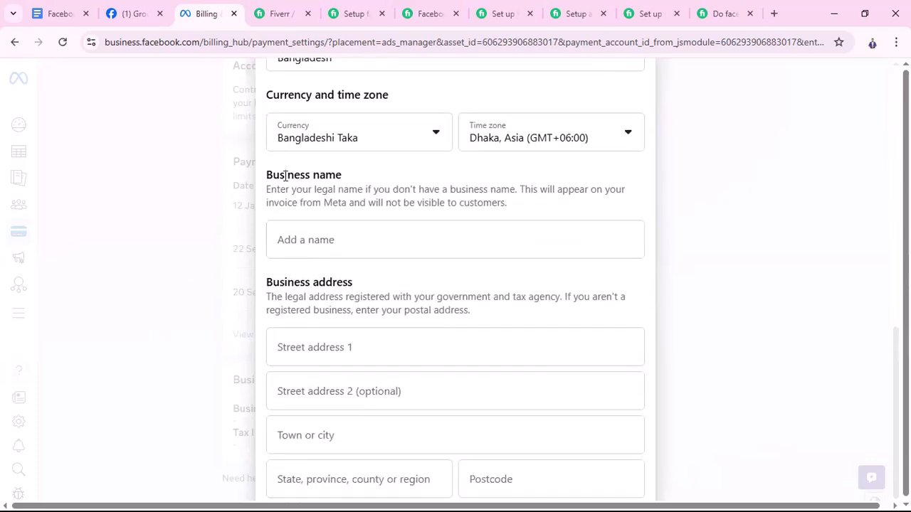
pyautogui.click(324, 240)
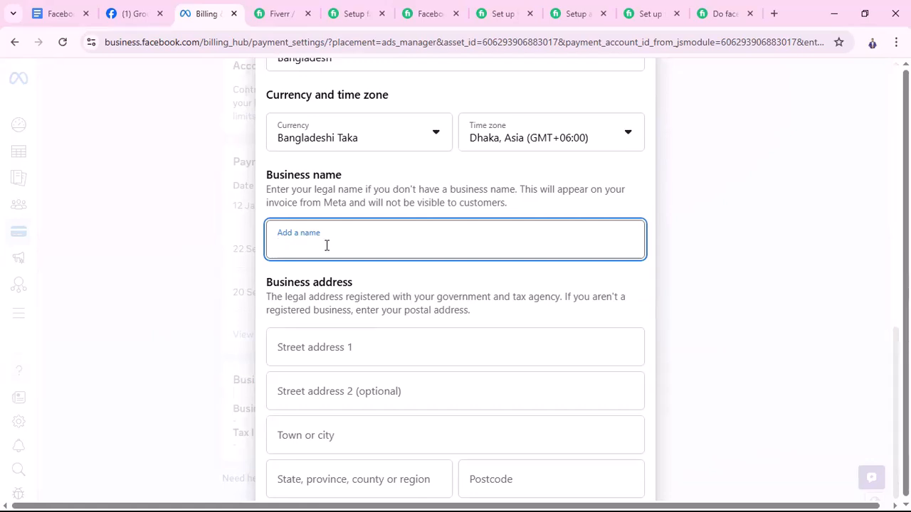
pyautogui.scroll(-2, 348, 252)
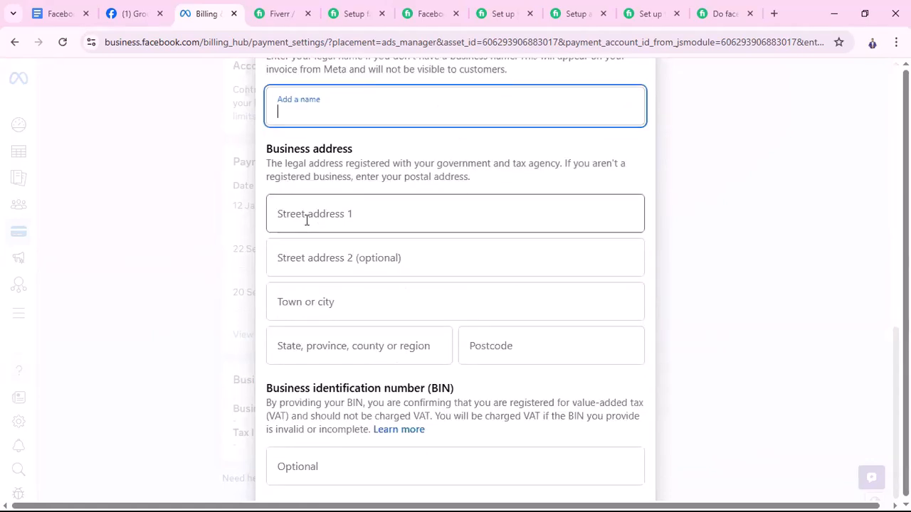
pyautogui.scroll(1, 331, 219)
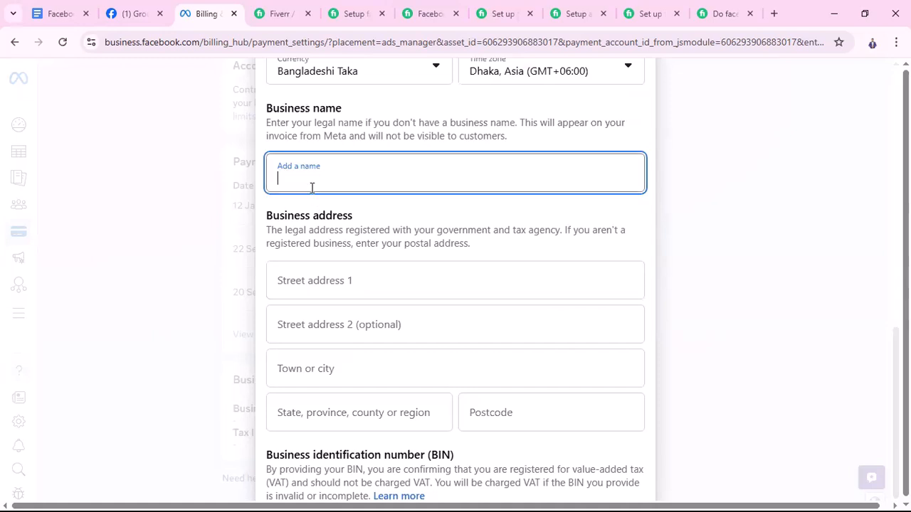
pyautogui.click(351, 283)
pyautogui.click(398, 322)
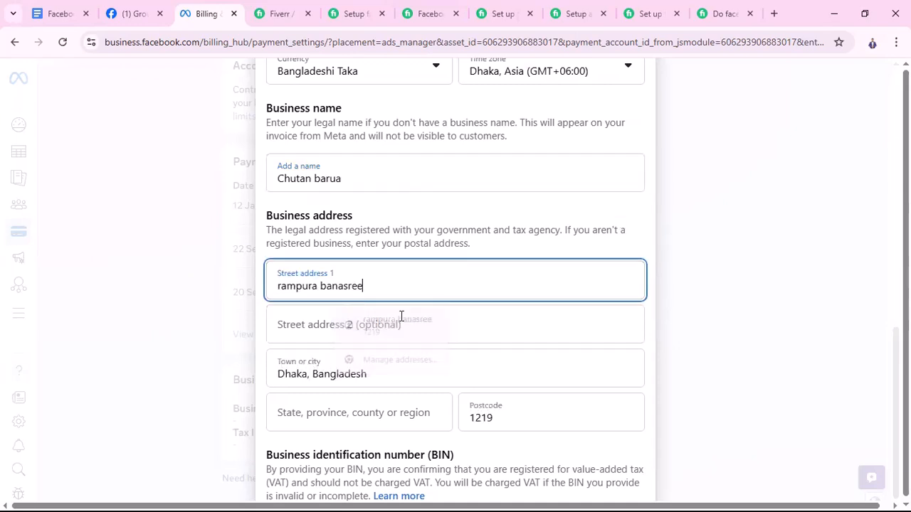
# Save the tax information, updating the browser's saved address, and continue with replacing the ad account by a new one
pyautogui.scroll(-1, 484, 360)
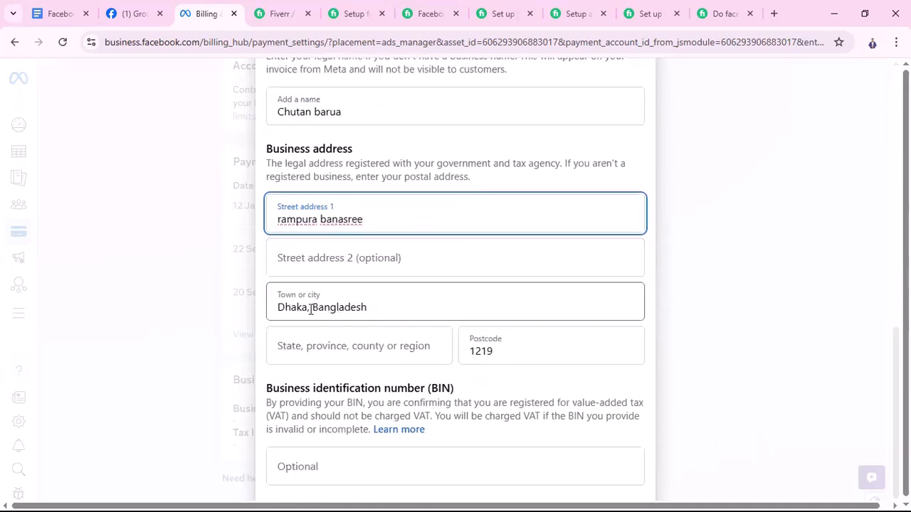
pyautogui.scroll(-1, 513, 350)
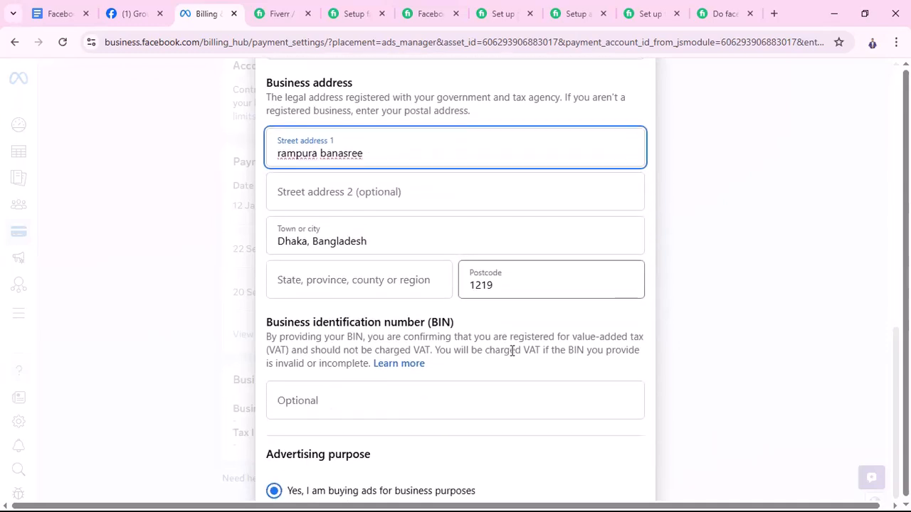
pyautogui.scroll(-2, 417, 359)
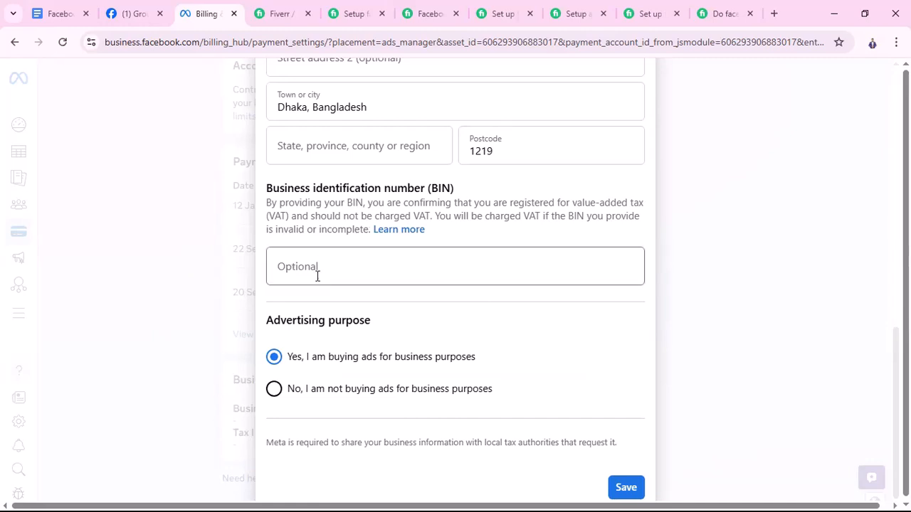
pyautogui.scroll(-1, 396, 320)
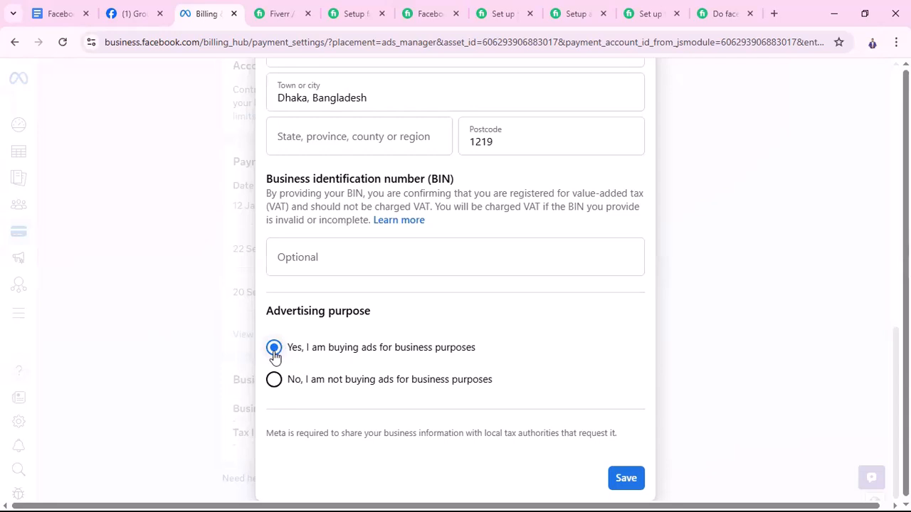
pyautogui.click(627, 485)
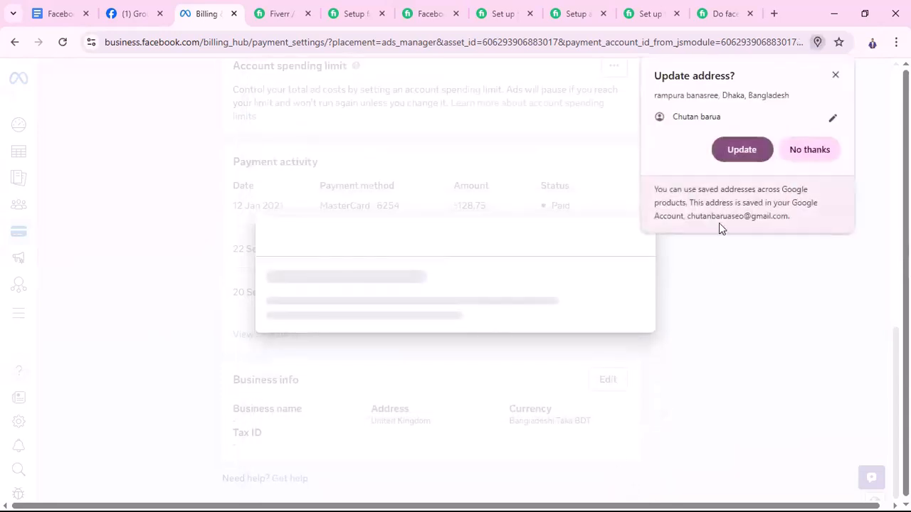
pyautogui.click(730, 157)
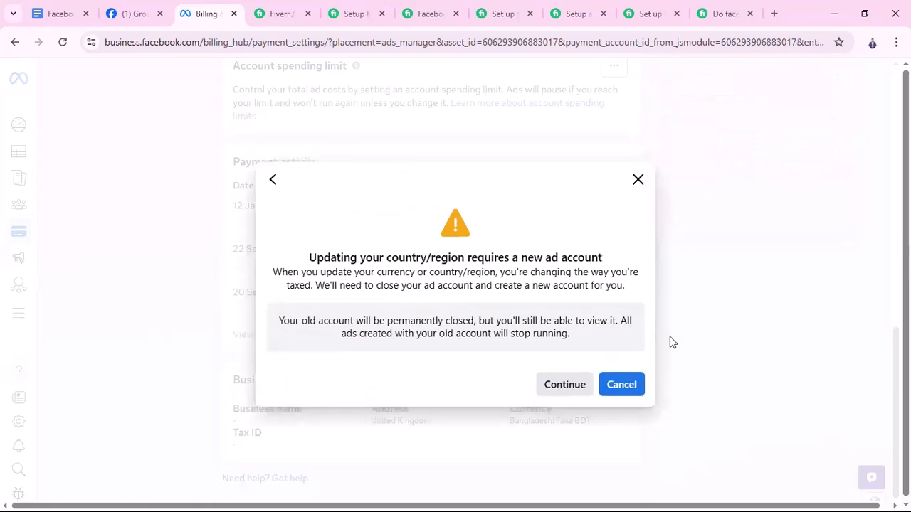
pyautogui.click(566, 387)
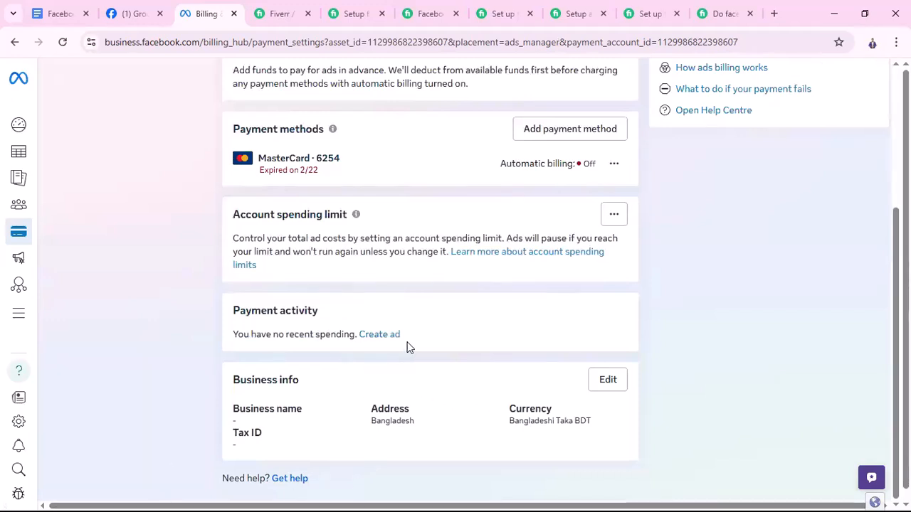
# Remove the expired MasterCard from the new ad account's payment methods
pyautogui.scroll(1, 415, 340)
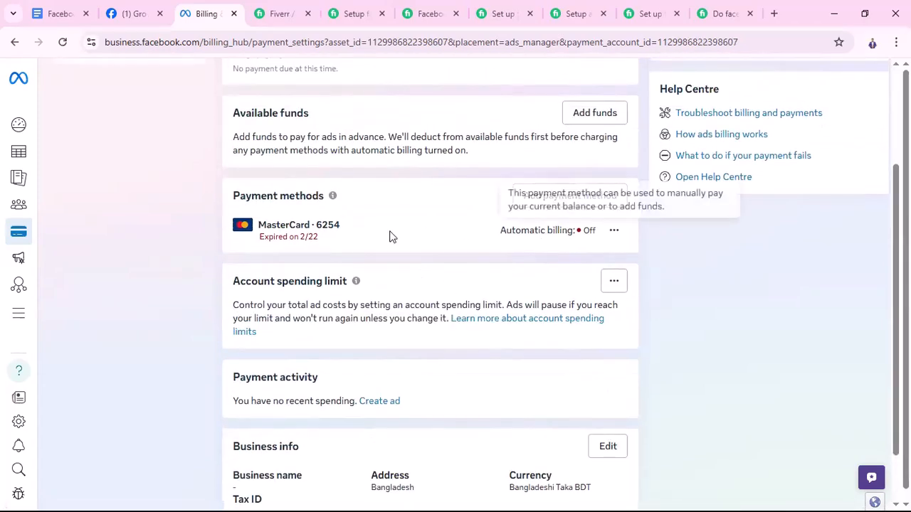
pyautogui.scroll(2, 456, 306)
pyautogui.scroll(-2, 413, 366)
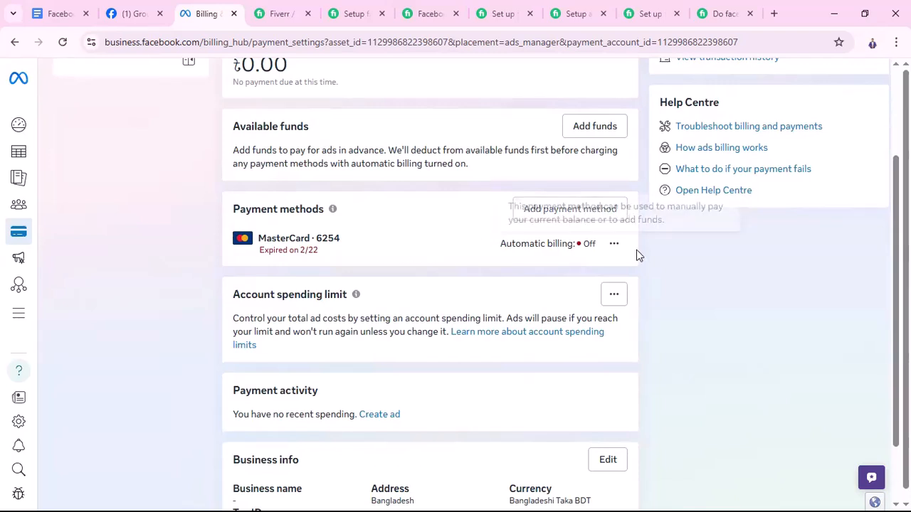
pyautogui.click(614, 246)
pyautogui.click(636, 300)
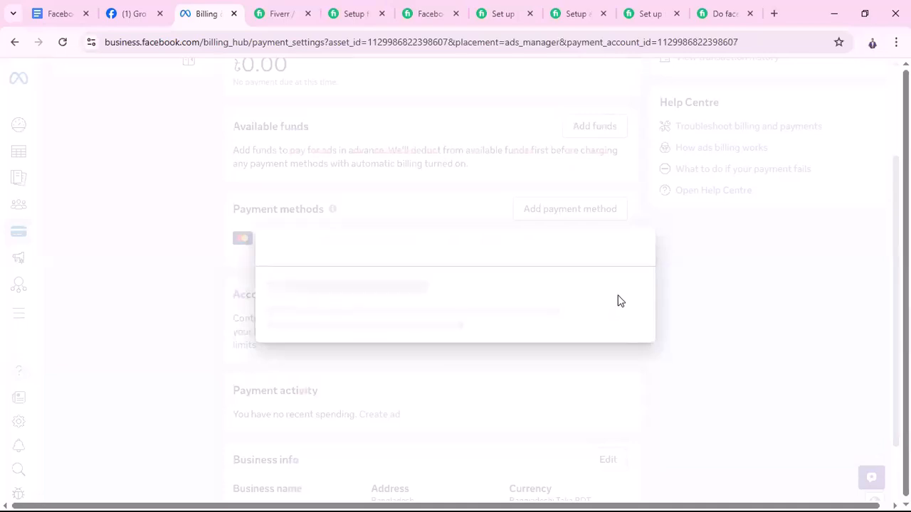
pyautogui.click(618, 359)
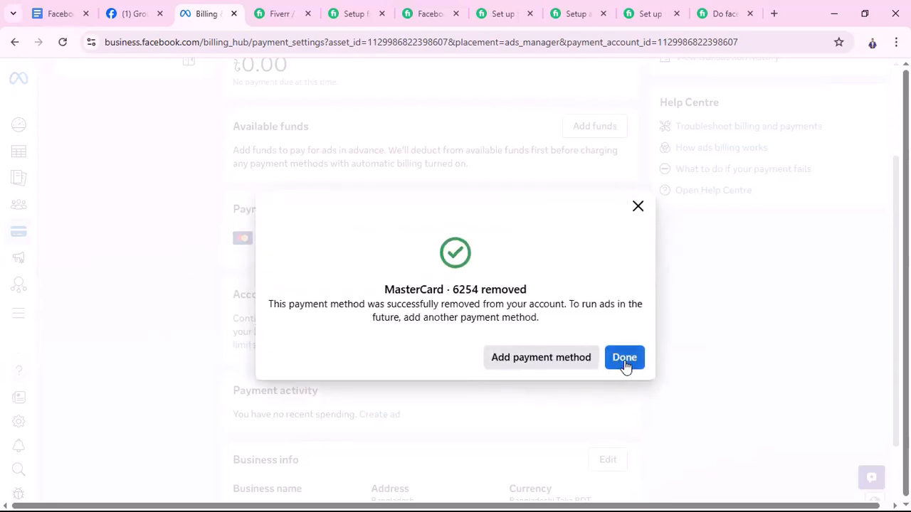
# Start adding a debit or credit card as a payment method and enter the cardholder's name
pyautogui.click(562, 360)
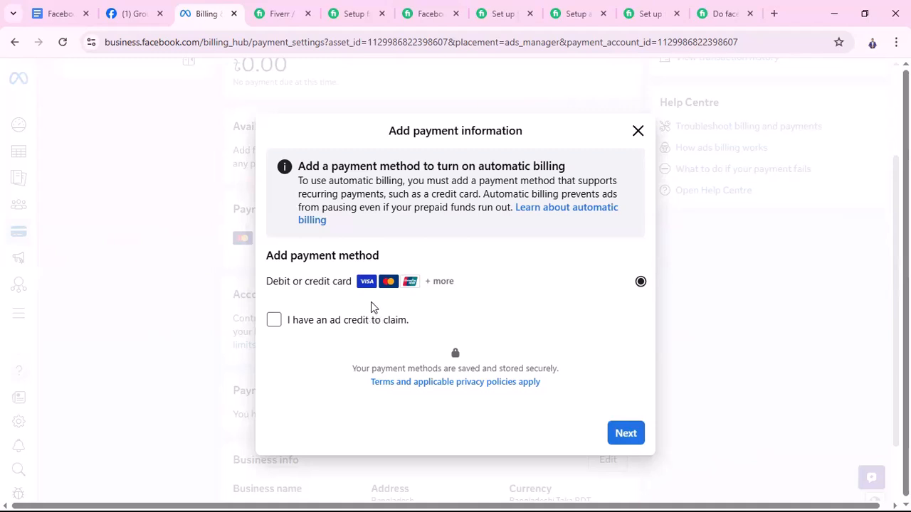
pyautogui.click(629, 432)
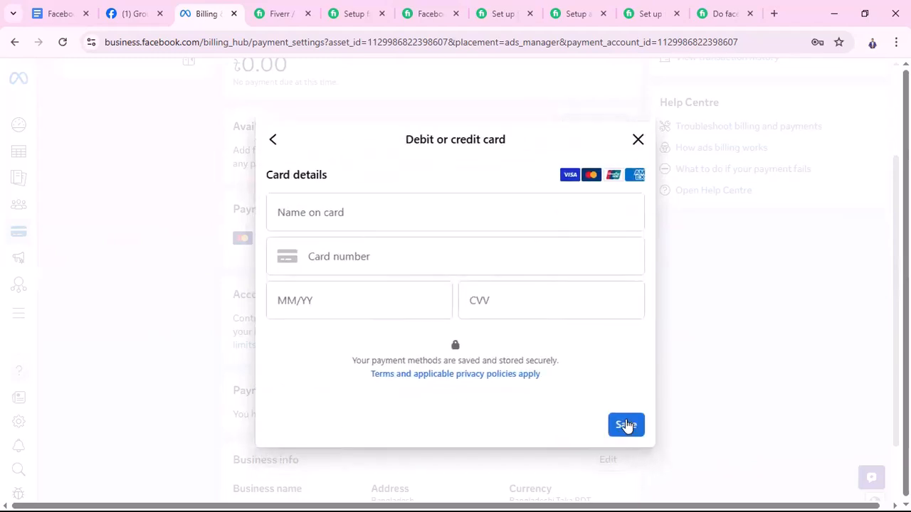
pyautogui.click(351, 221)
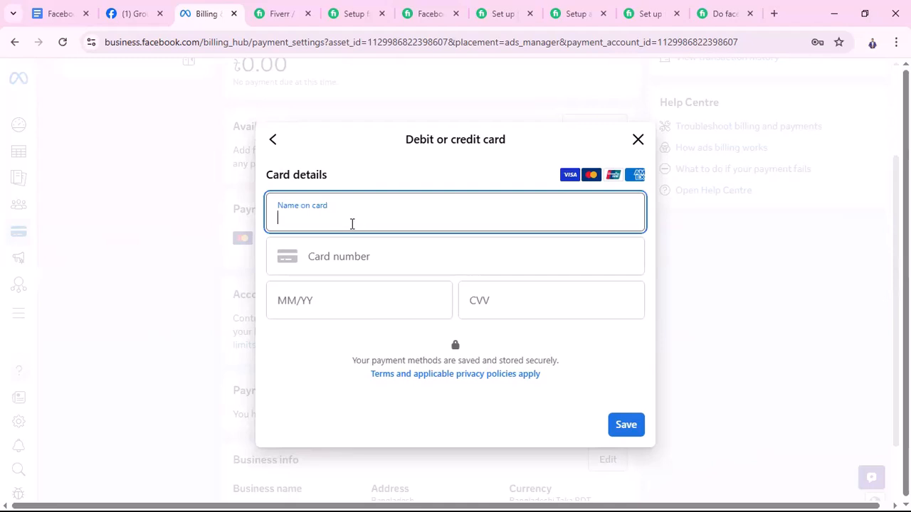
# Enter the card number and the expiry date in the card details
pyautogui.click(368, 253)
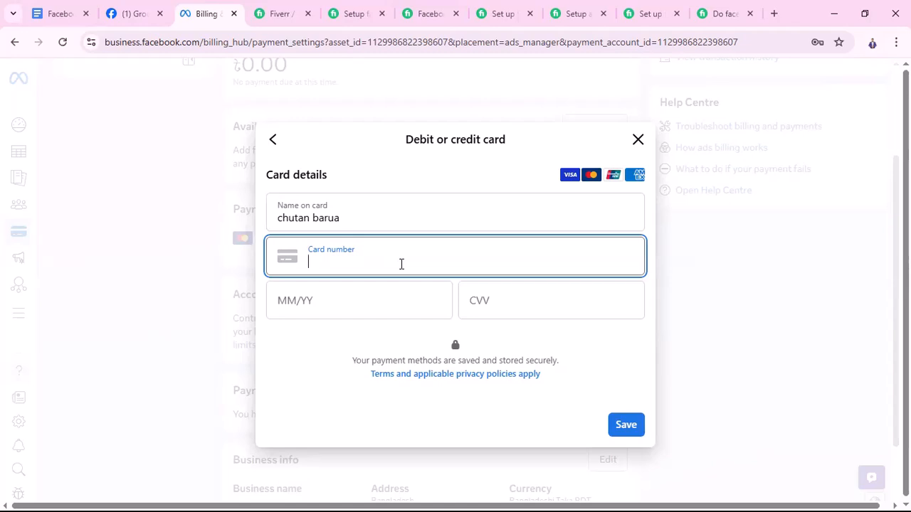
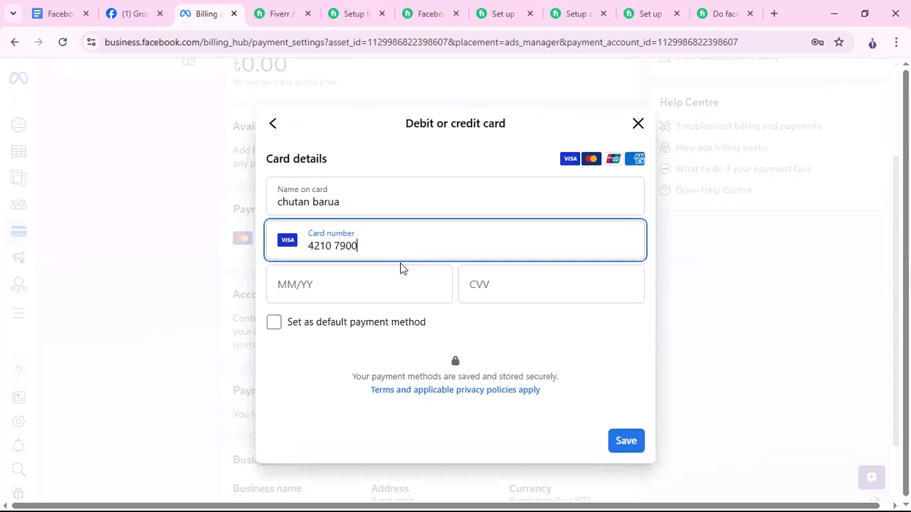
pyautogui.click(337, 293)
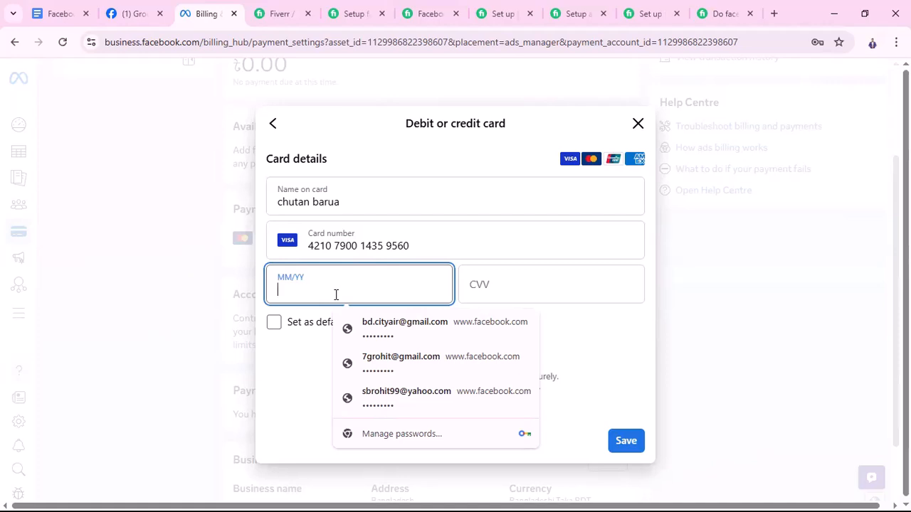
pyautogui.write('02/29')
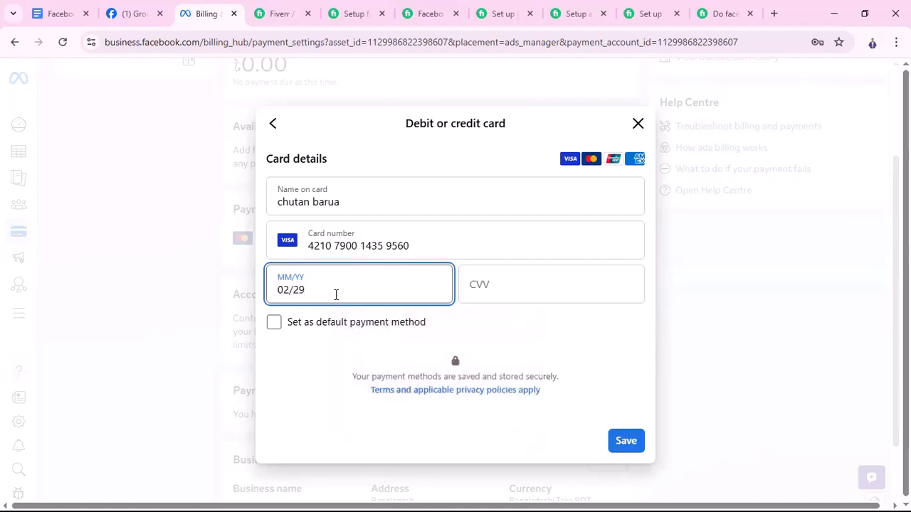
# Enter the card's CVV, correcting it once, and close the card details without saving
pyautogui.click(504, 284)
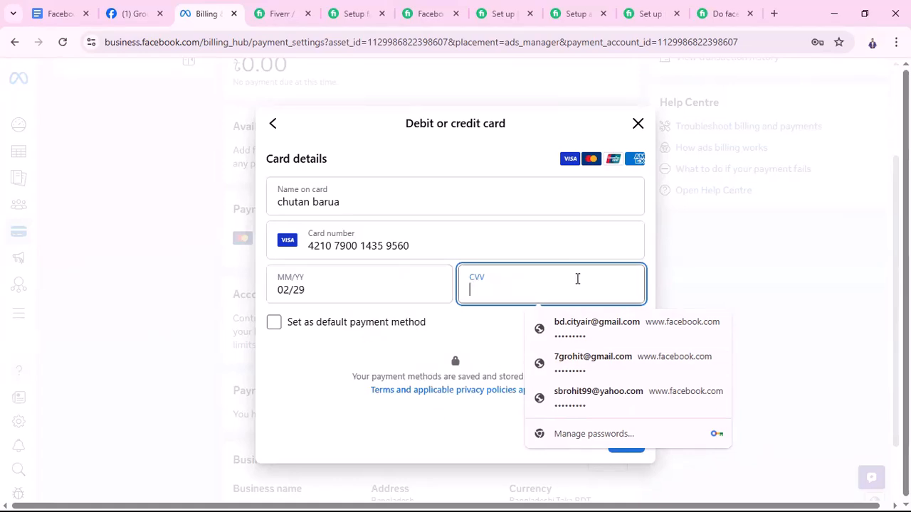
pyautogui.press('BackSpace')
pyautogui.press('BackSpace')
pyautogui.press('BackSpace')
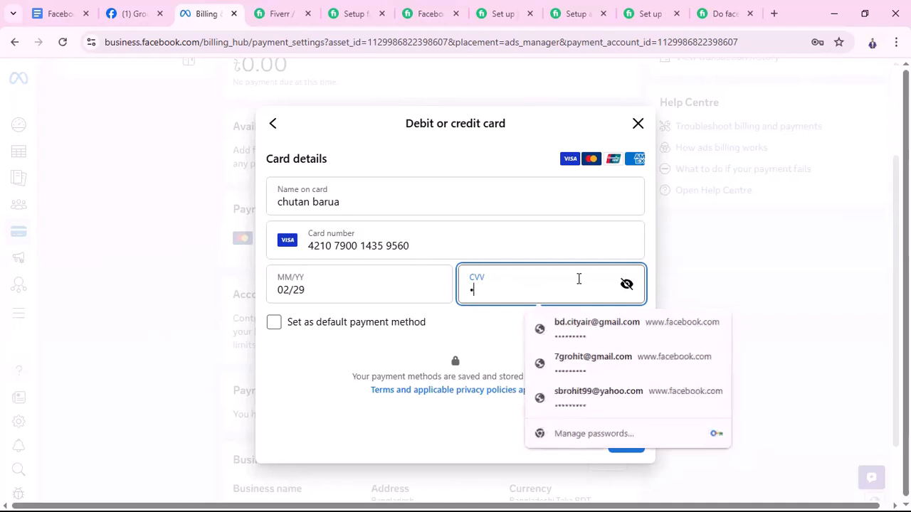
pyautogui.click(498, 348)
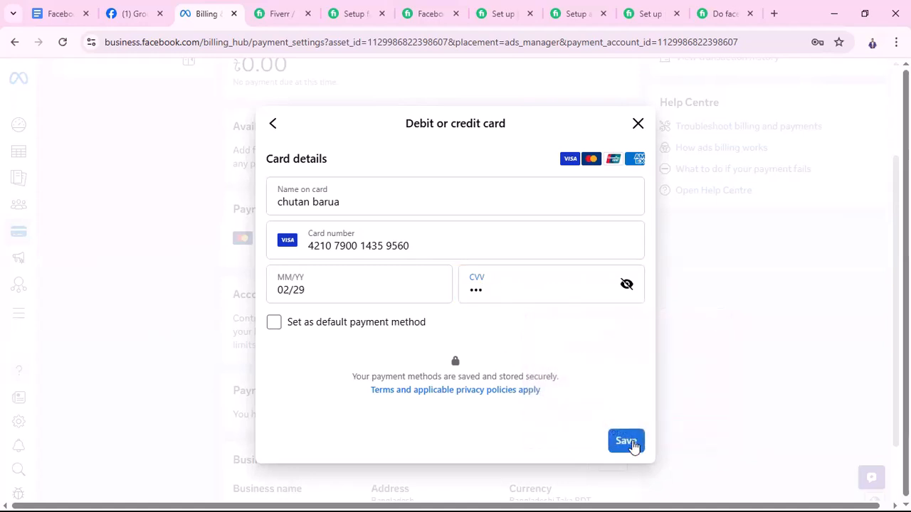
pyautogui.click(636, 125)
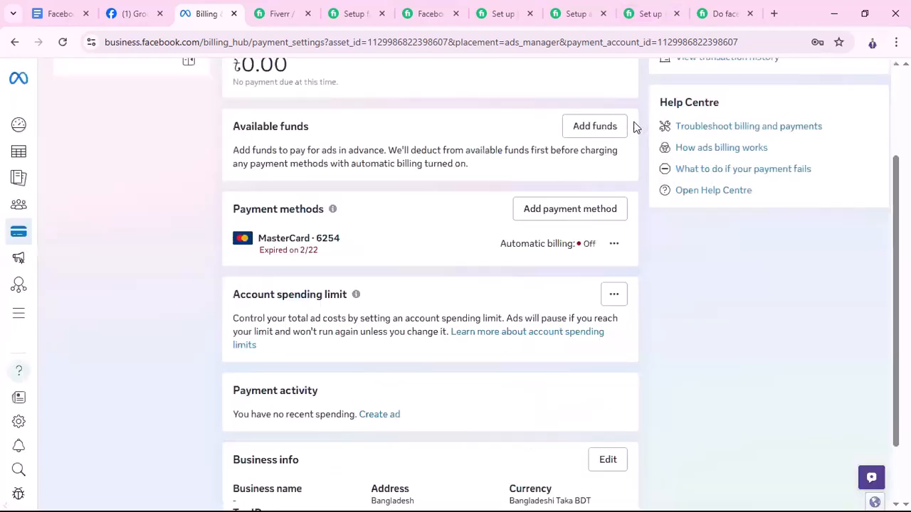
pyautogui.click(815, 251)
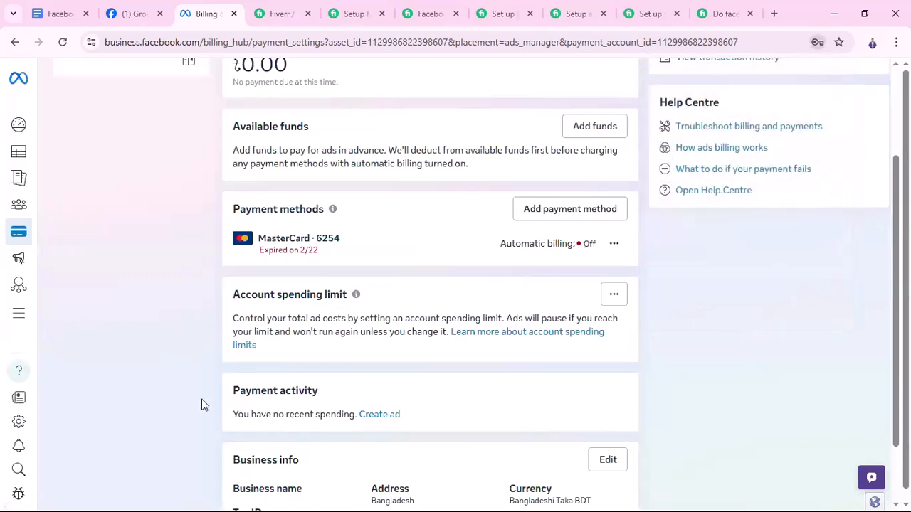
# Open the ad account's Advertising settings, look over the page and dismiss the introductory banner
pyautogui.scroll(2, 463, 427)
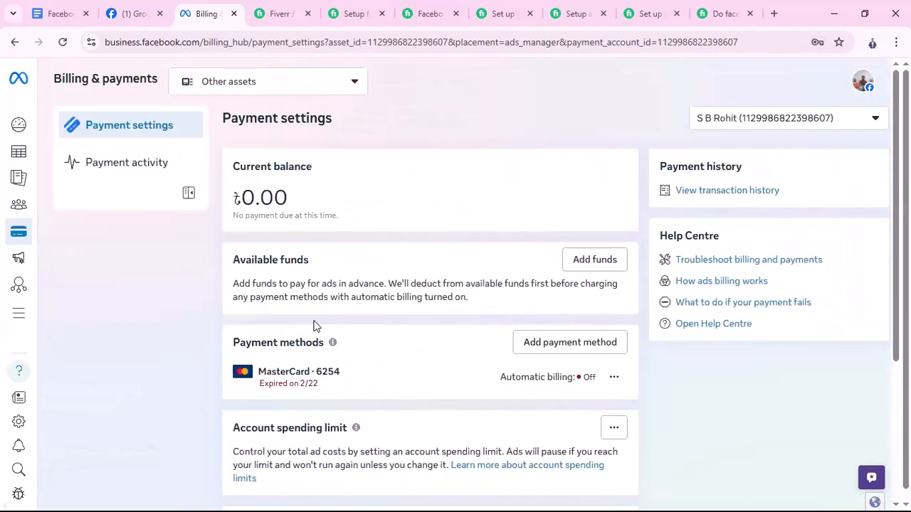
pyautogui.moveTo(162, 242)
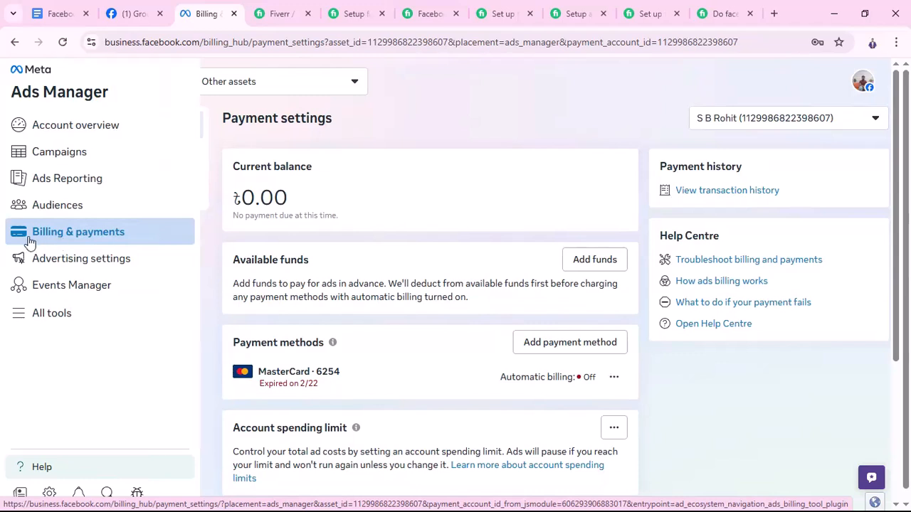
pyautogui.click(77, 266)
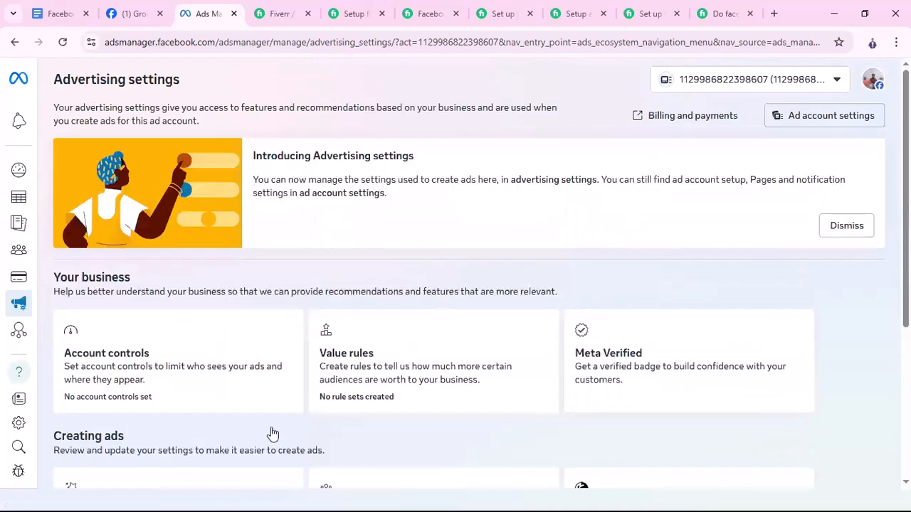
pyautogui.scroll(-3, 816, 244)
pyautogui.scroll(5, 829, 277)
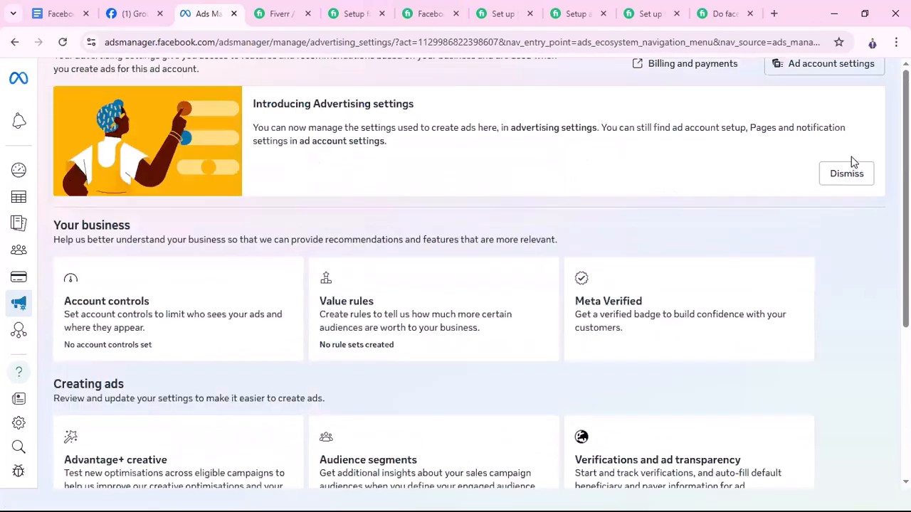
pyautogui.click(845, 224)
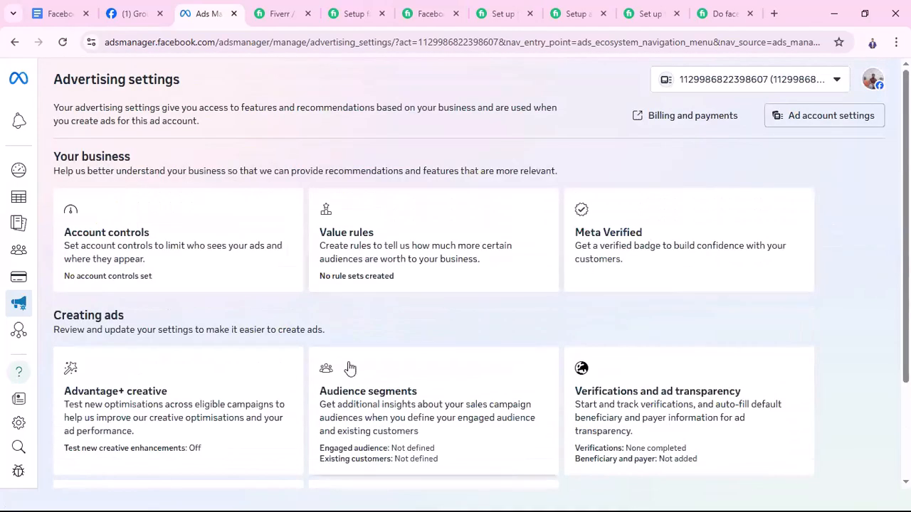
# Look over the Your business and Creating ads options on the Advertising settings page, down to Datasets and pixels and Name templates
pyautogui.scroll(-2, 368, 328)
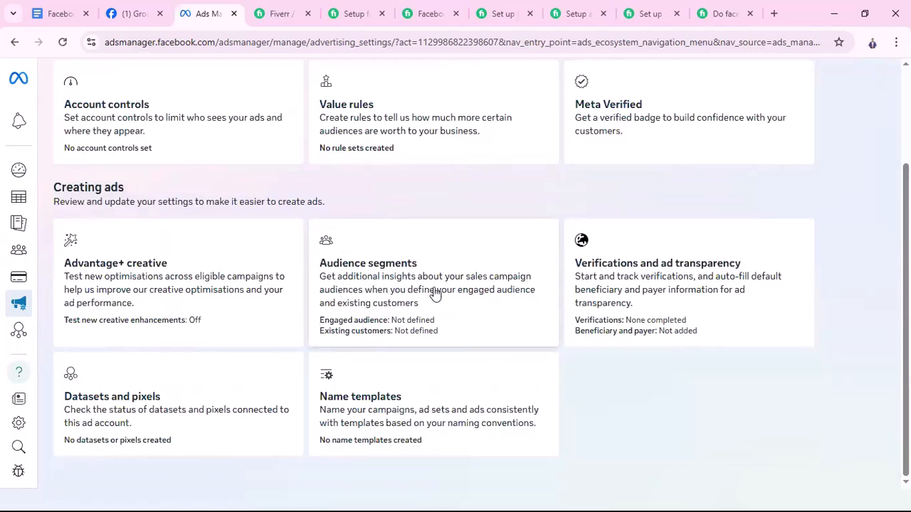
pyautogui.scroll(2, 433, 293)
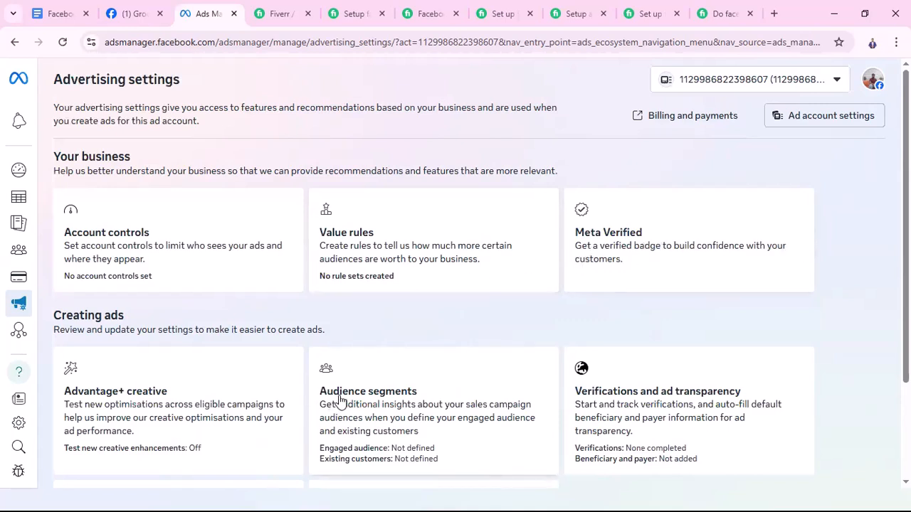
pyautogui.scroll(-1, 415, 404)
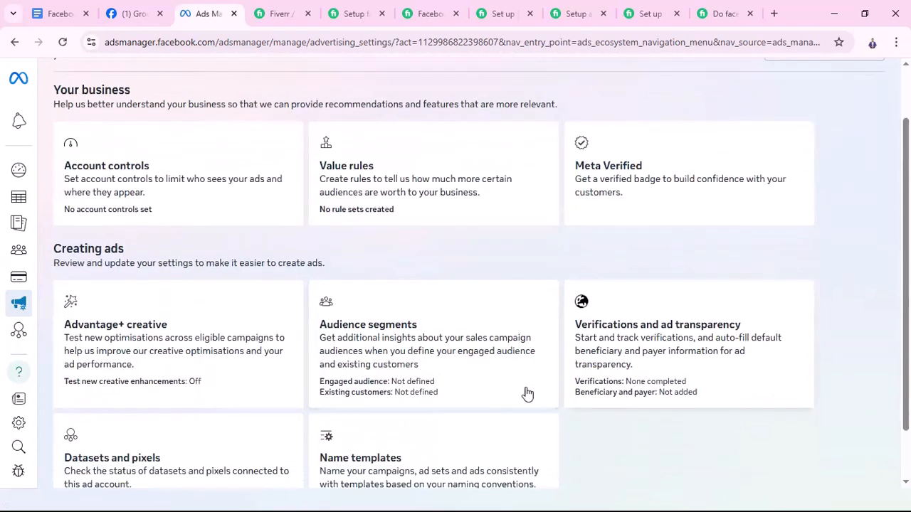
pyautogui.scroll(-1, 527, 392)
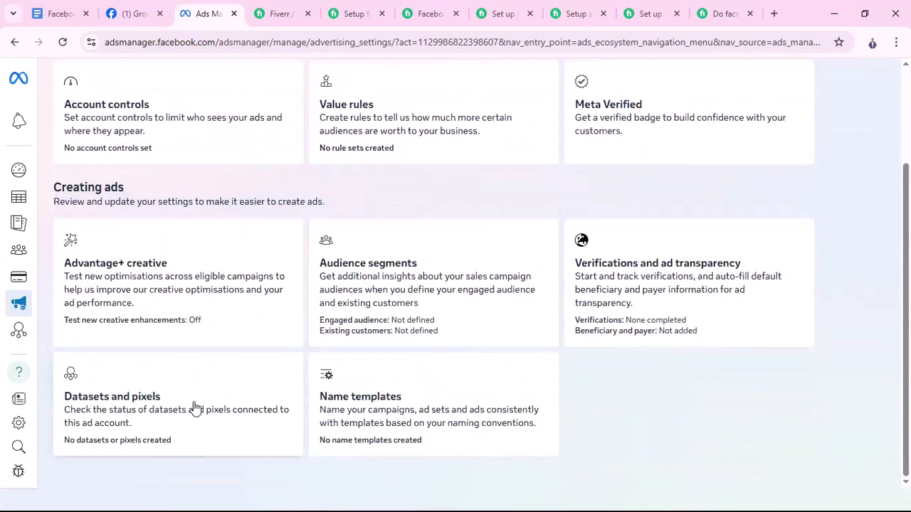
pyautogui.scroll(2, 354, 406)
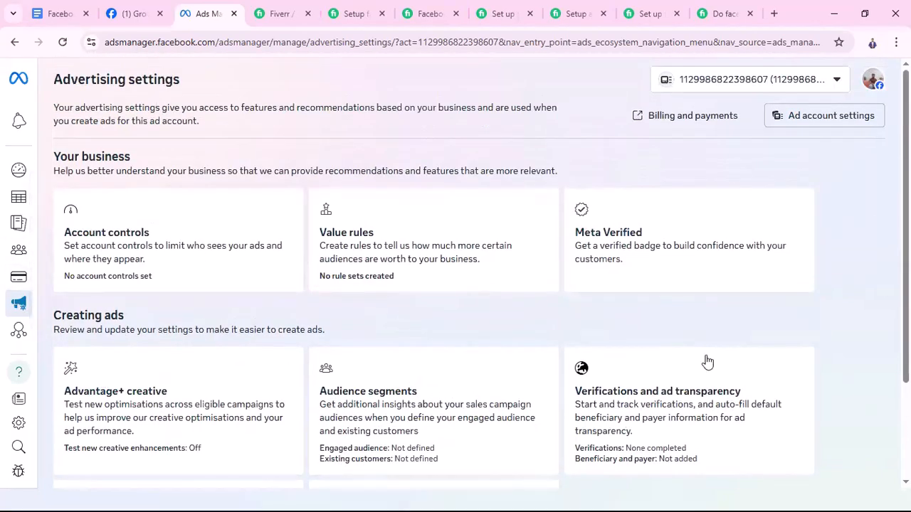
# Open the Events Manager overview for the ad account
pyautogui.moveTo(18, 333)
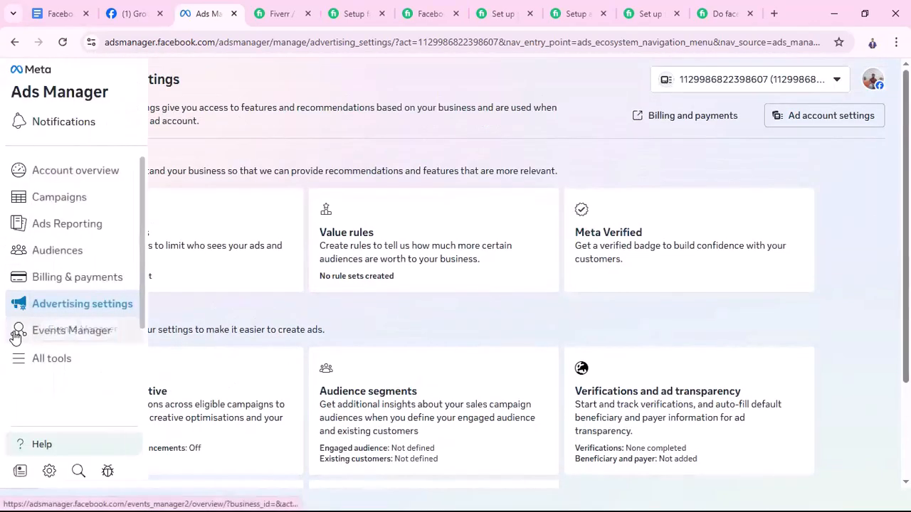
pyautogui.click(76, 340)
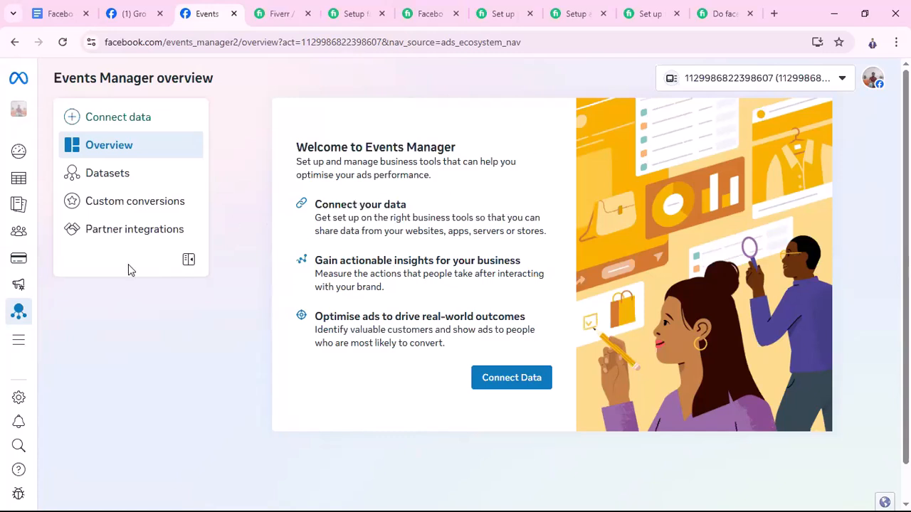
# Open the All tools list and examine its shortcuts and its engagement, reporting, selling, advertising and management tools
pyautogui.click(21, 343)
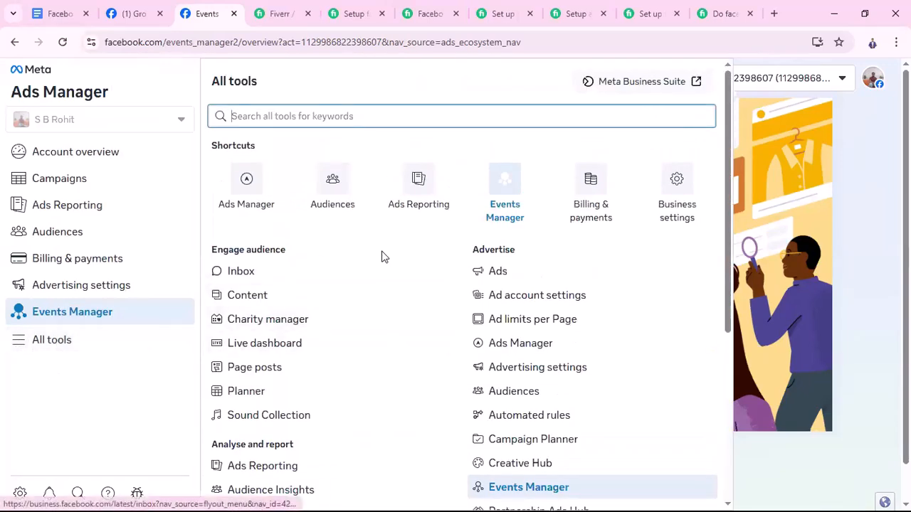
pyautogui.scroll(-1, 459, 312)
pyautogui.scroll(-3, 459, 311)
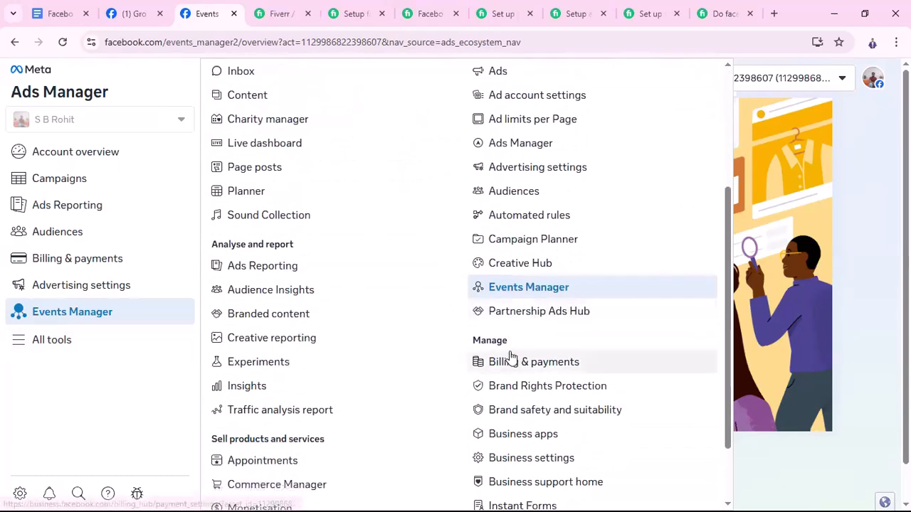
pyautogui.scroll(3, 510, 349)
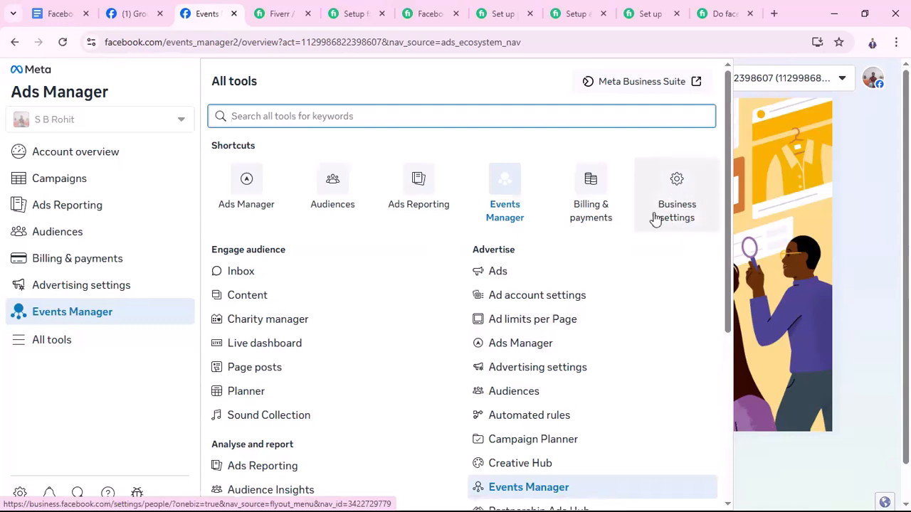
pyautogui.scroll(-1, 393, 397)
pyautogui.scroll(-2, 390, 400)
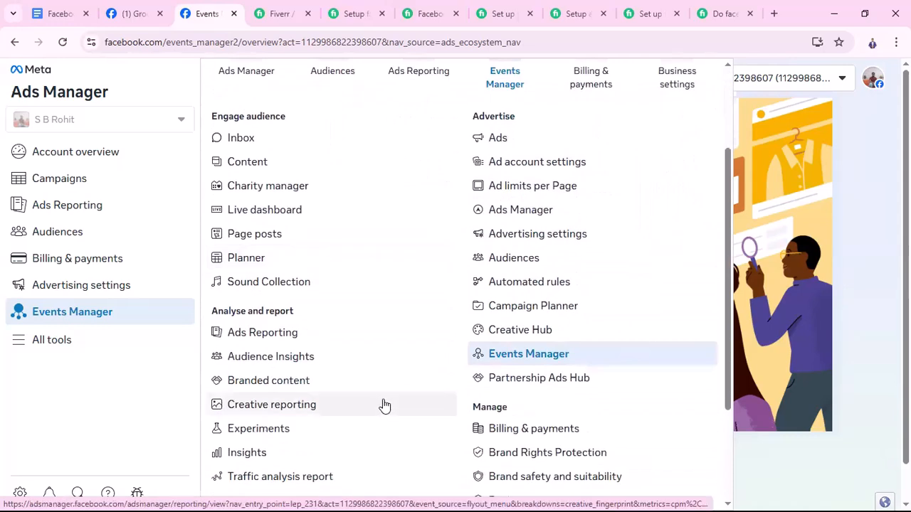
pyautogui.scroll(-2, 452, 433)
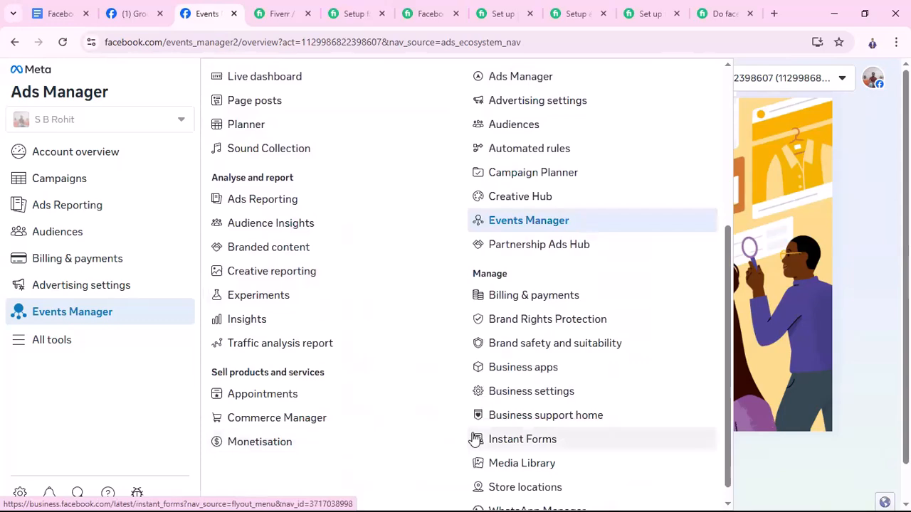
pyautogui.scroll(-1, 477, 437)
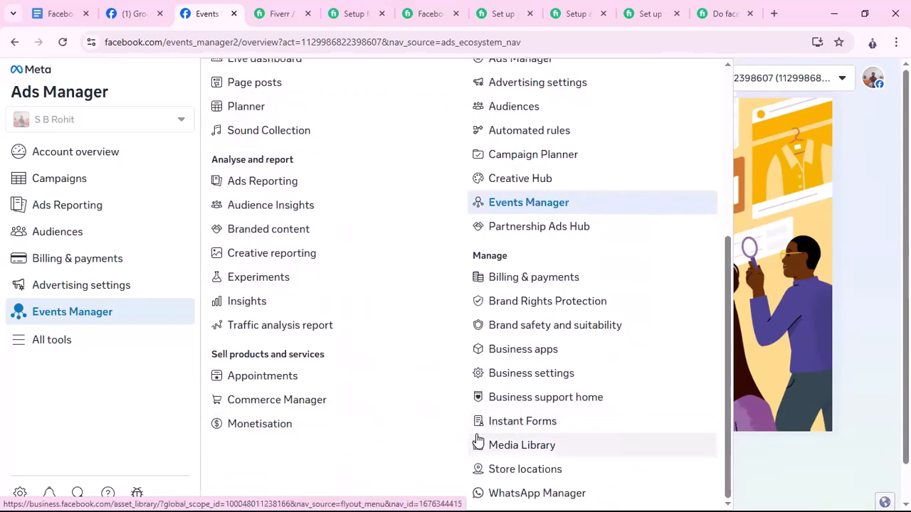
pyautogui.scroll(4, 271, 420)
pyautogui.scroll(1, 332, 411)
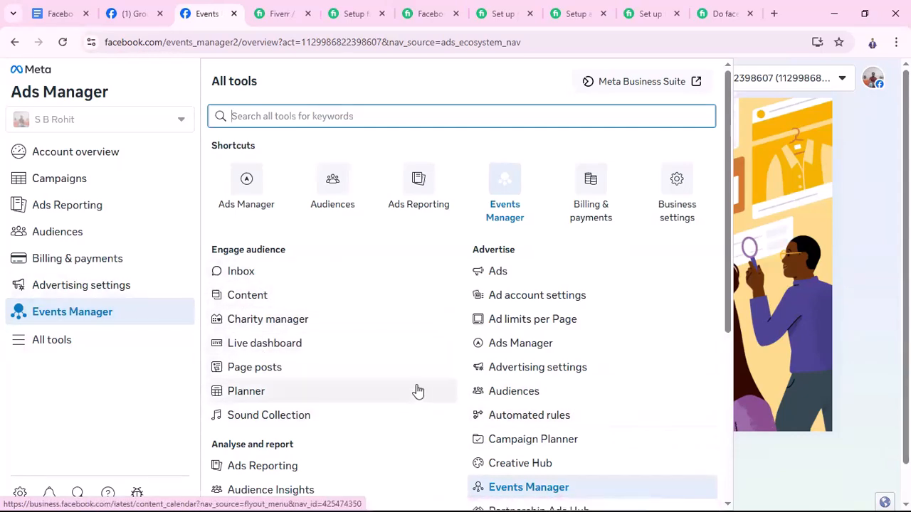
pyautogui.scroll(-3, 417, 391)
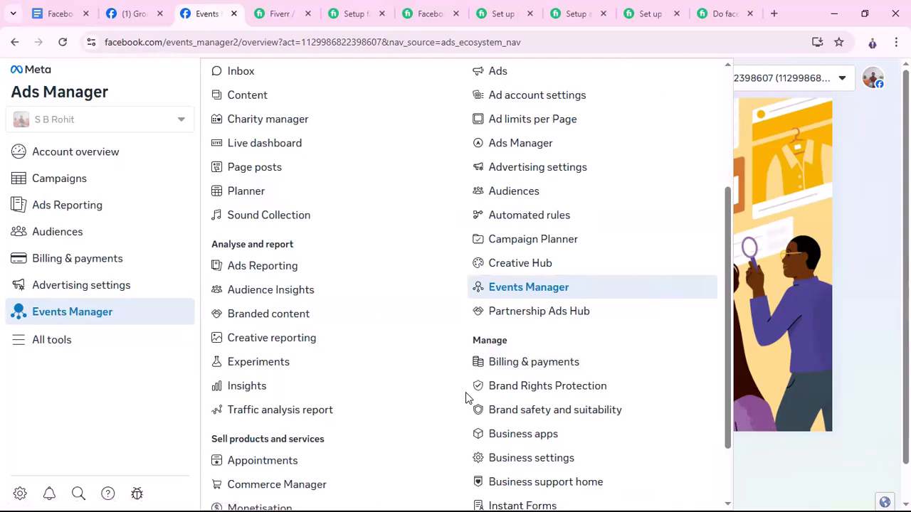
pyautogui.scroll(-1, 467, 397)
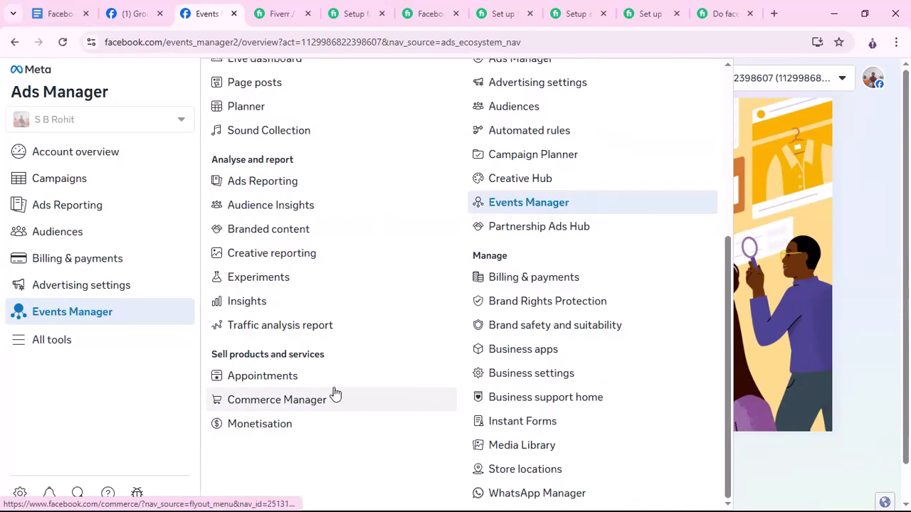
pyautogui.scroll(1, 335, 394)
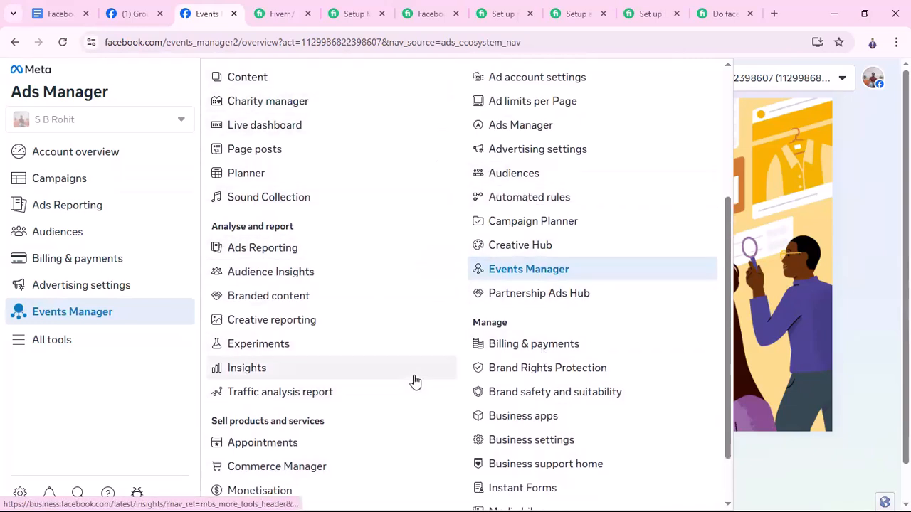
pyautogui.scroll(1, 429, 336)
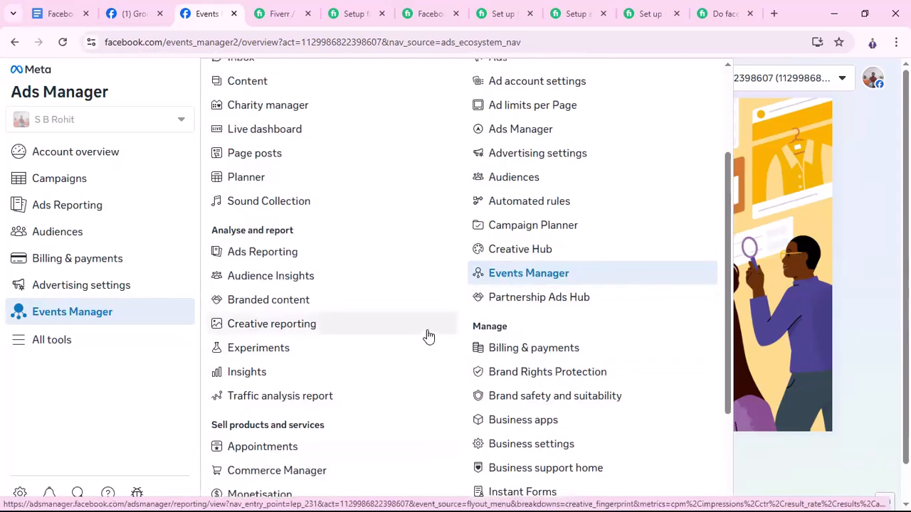
pyautogui.scroll(3, 428, 336)
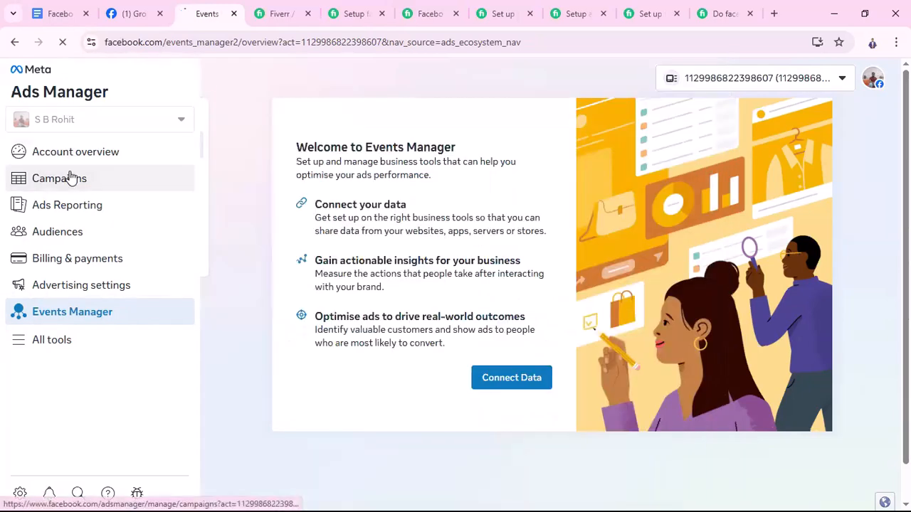
# Return to Campaigns, open the Ad account settings and review the payments, contact information, account roles and publisher reporting sections
pyautogui.click(69, 179)
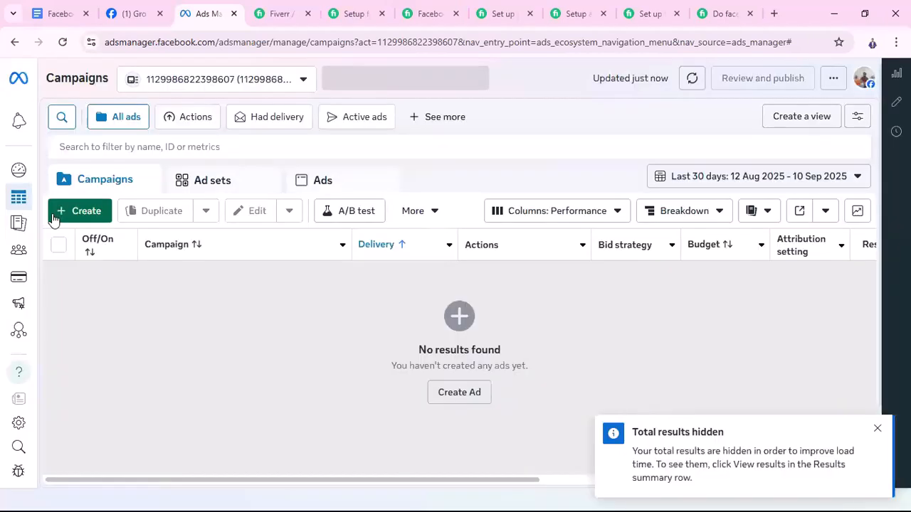
pyautogui.moveTo(54, 363)
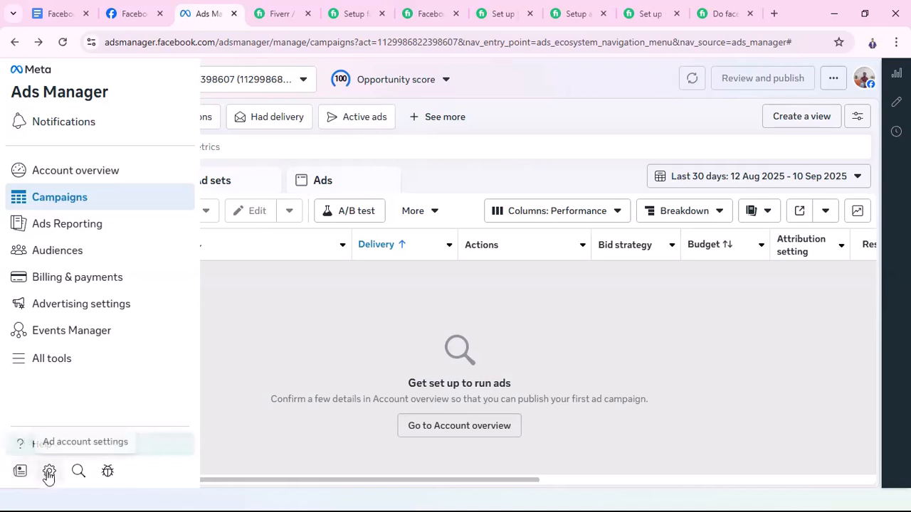
pyautogui.click(48, 473)
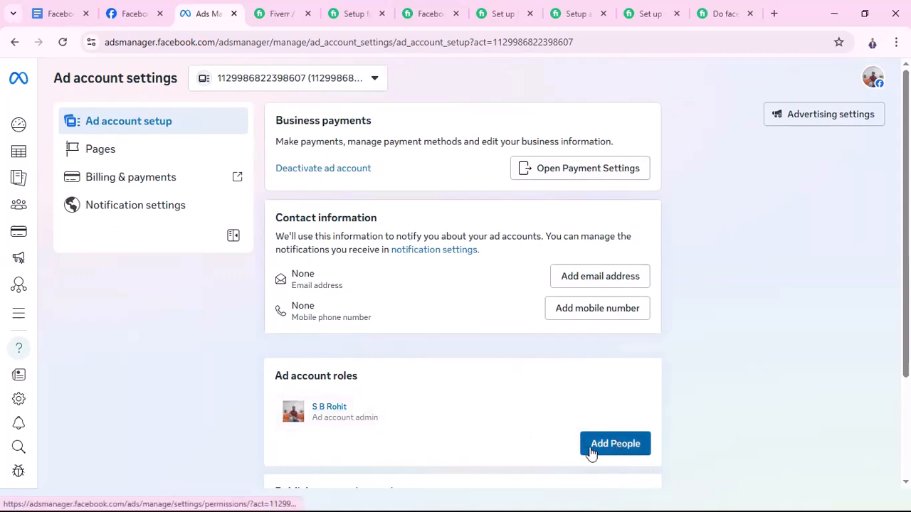
pyautogui.scroll(-1, 612, 451)
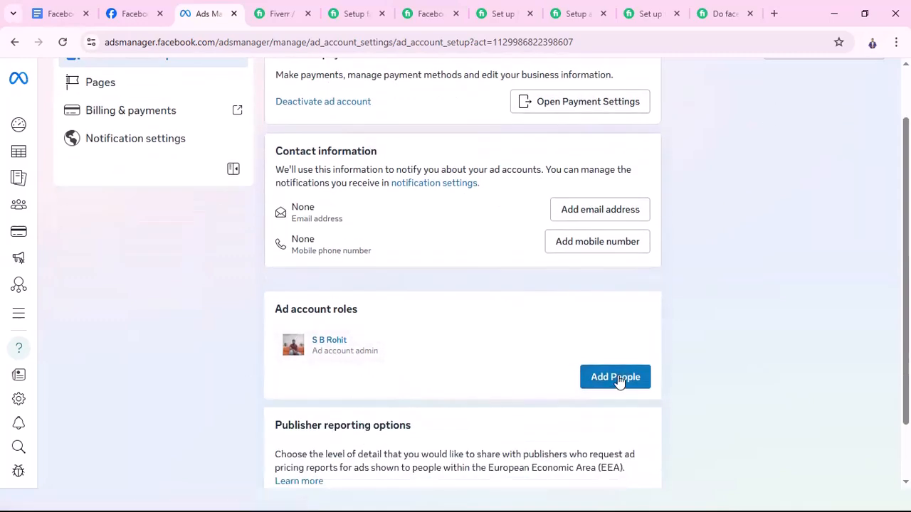
pyautogui.scroll(-1, 530, 427)
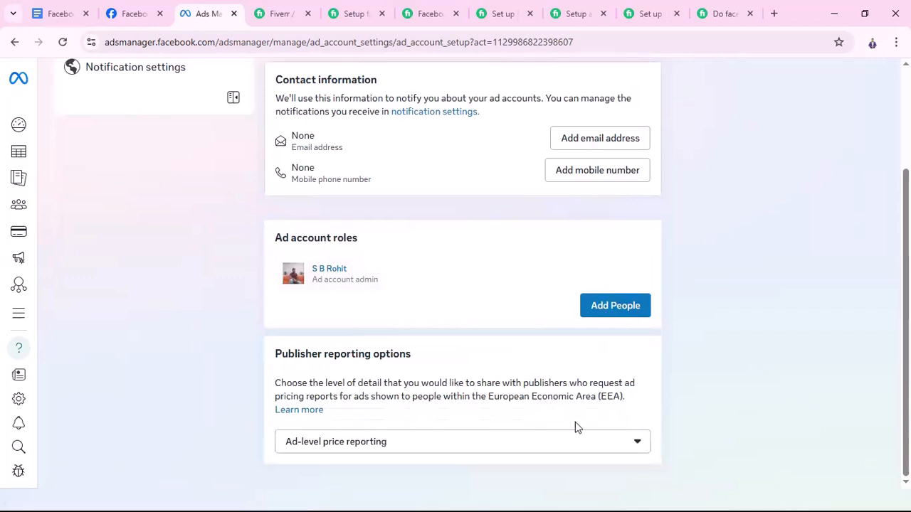
pyautogui.scroll(2, 580, 434)
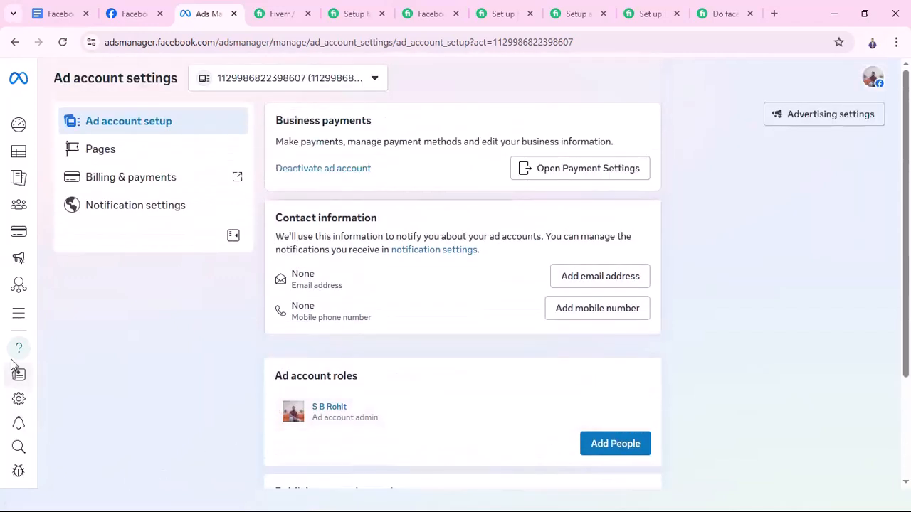
# Switch to the course outline in Google Docs and review the topics from Facebook Advertising Basics to Ad Account Access & Campaign Objectives
pyautogui.moveTo(62, 458)
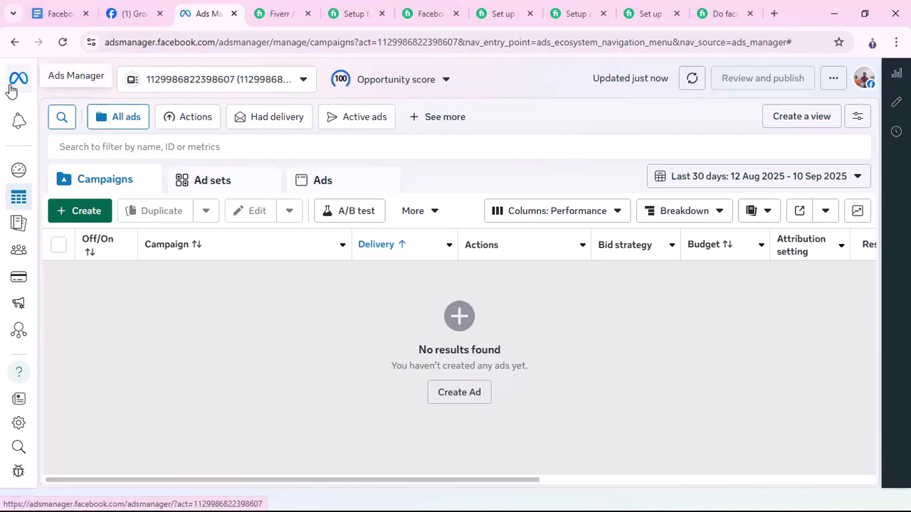
pyautogui.click(64, 15)
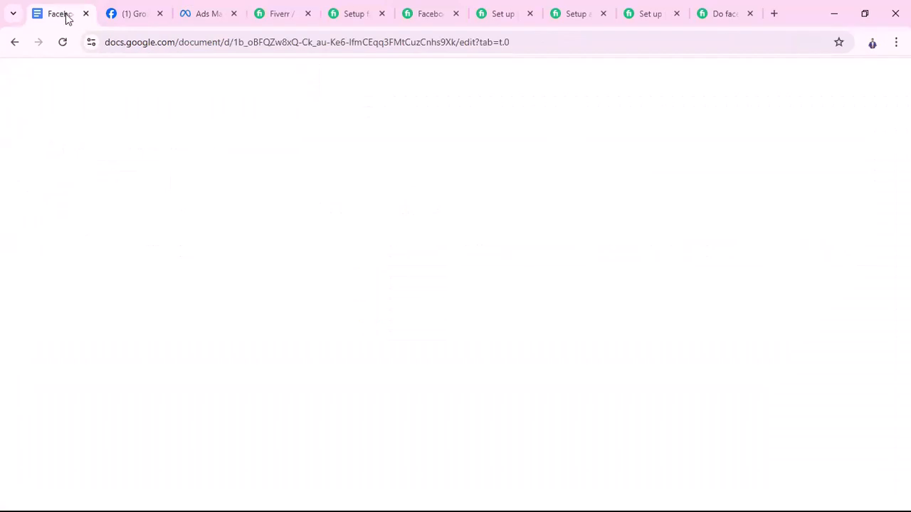
pyautogui.scroll(5, 403, 333)
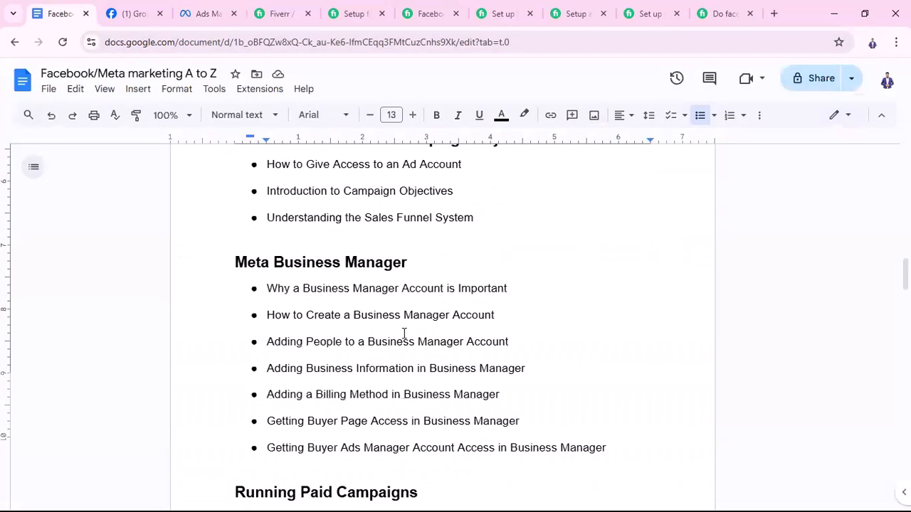
pyautogui.scroll(10, 403, 333)
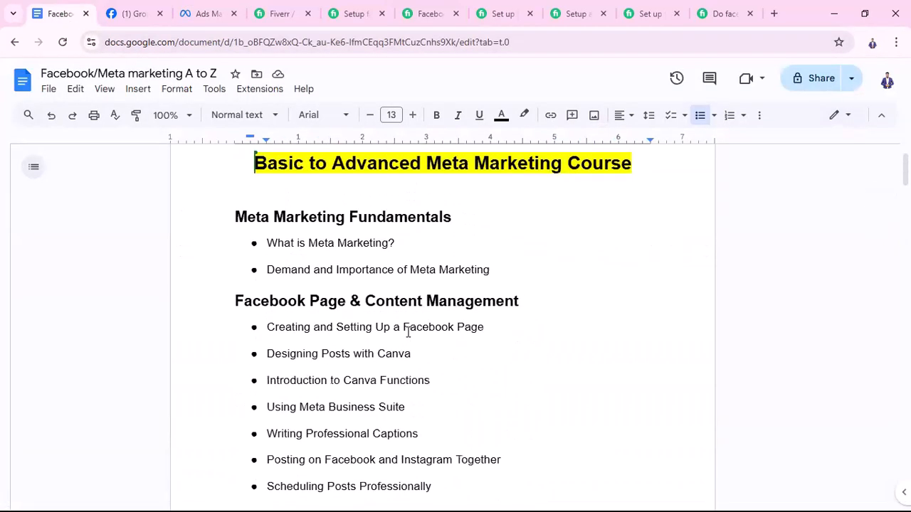
pyautogui.scroll(-5, 407, 333)
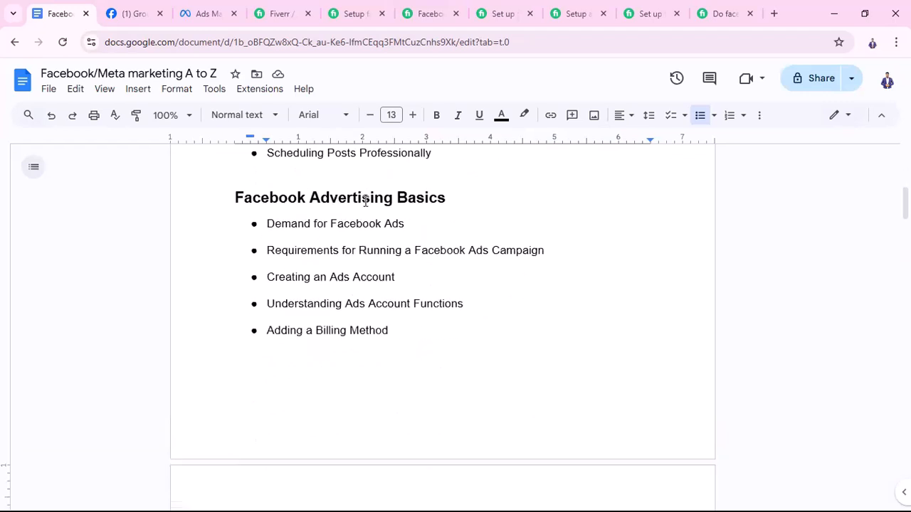
pyautogui.scroll(-1, 395, 333)
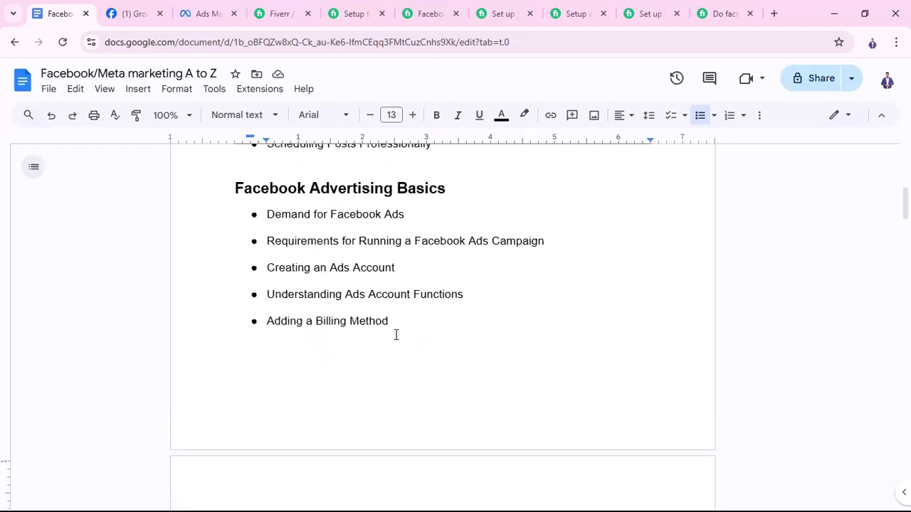
pyautogui.scroll(-5, 397, 336)
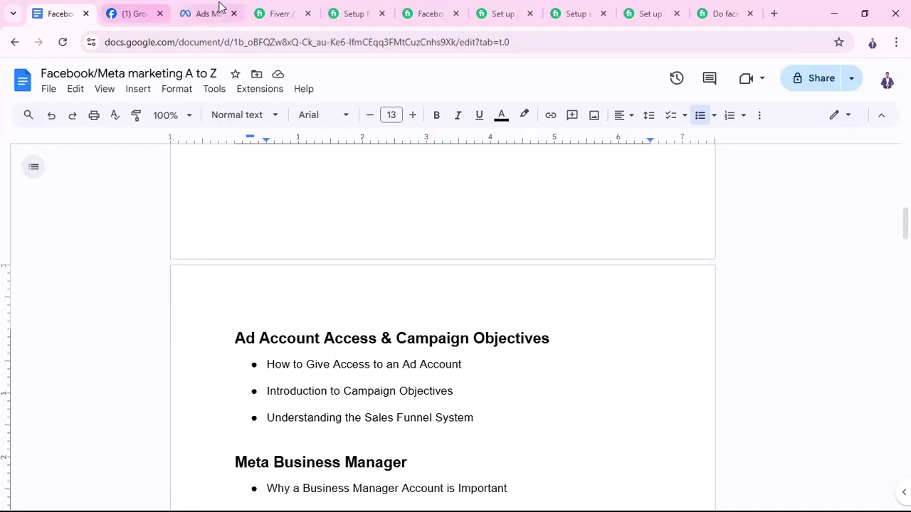
# Check the Campaigns page in Ads Manager briefly, and return to the beginning of the Google Docs course outline
pyautogui.click(221, 16)
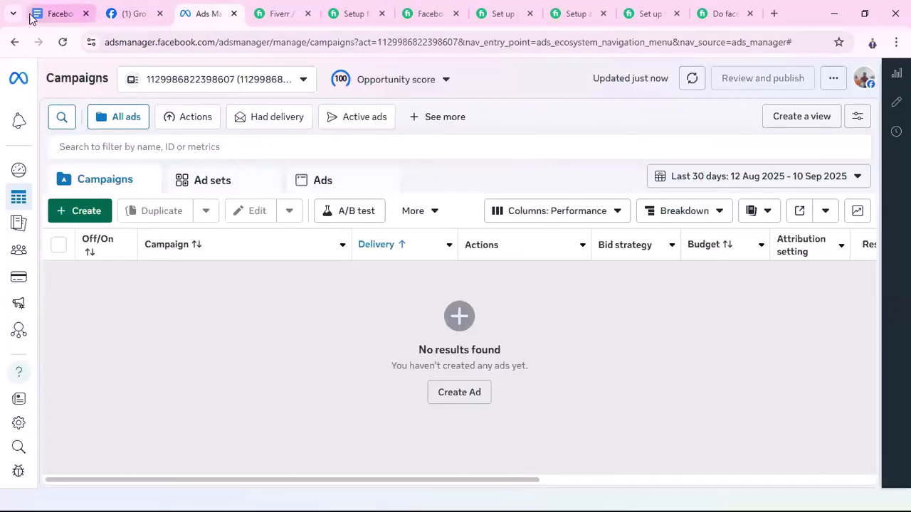
pyautogui.click(31, 17)
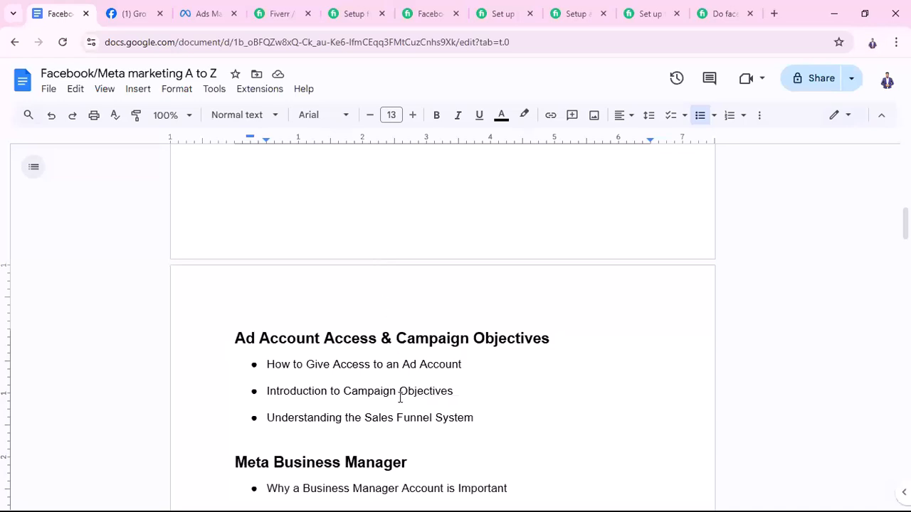
pyautogui.scroll(5, 409, 402)
pyautogui.scroll(4, 420, 407)
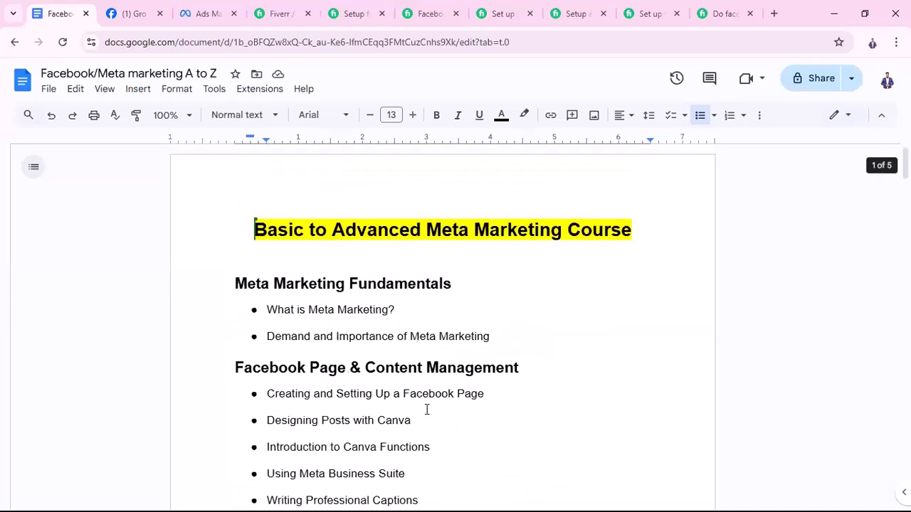